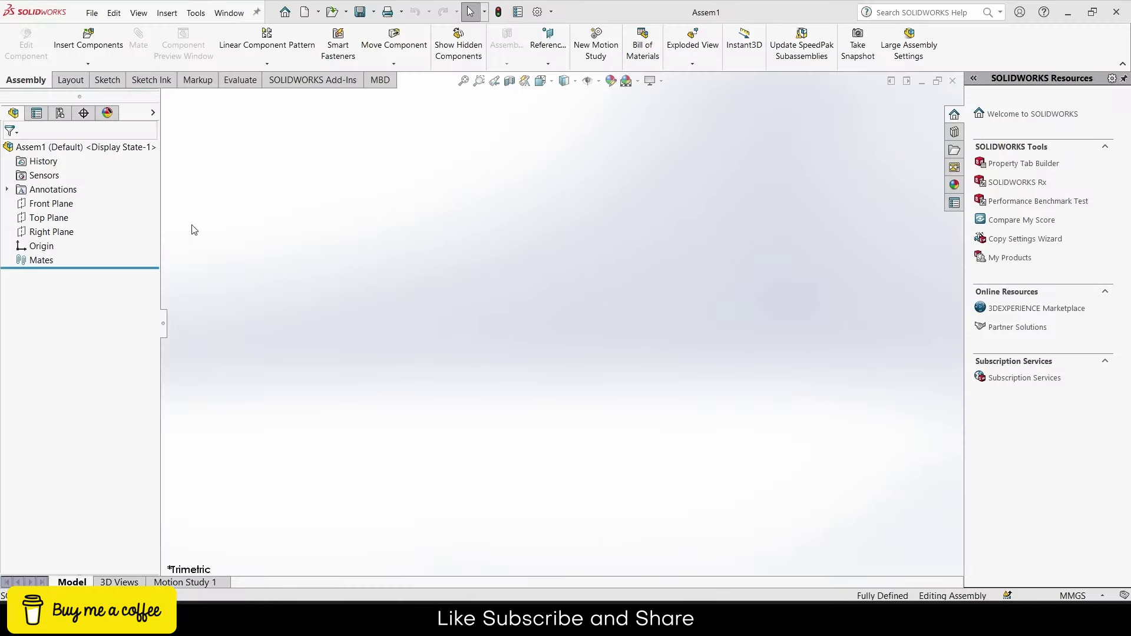
Step: Insert a new part on the Top Plane and draw a center rectangle at the origin
{"action": "left_click", "coordinate": [88, 64]}
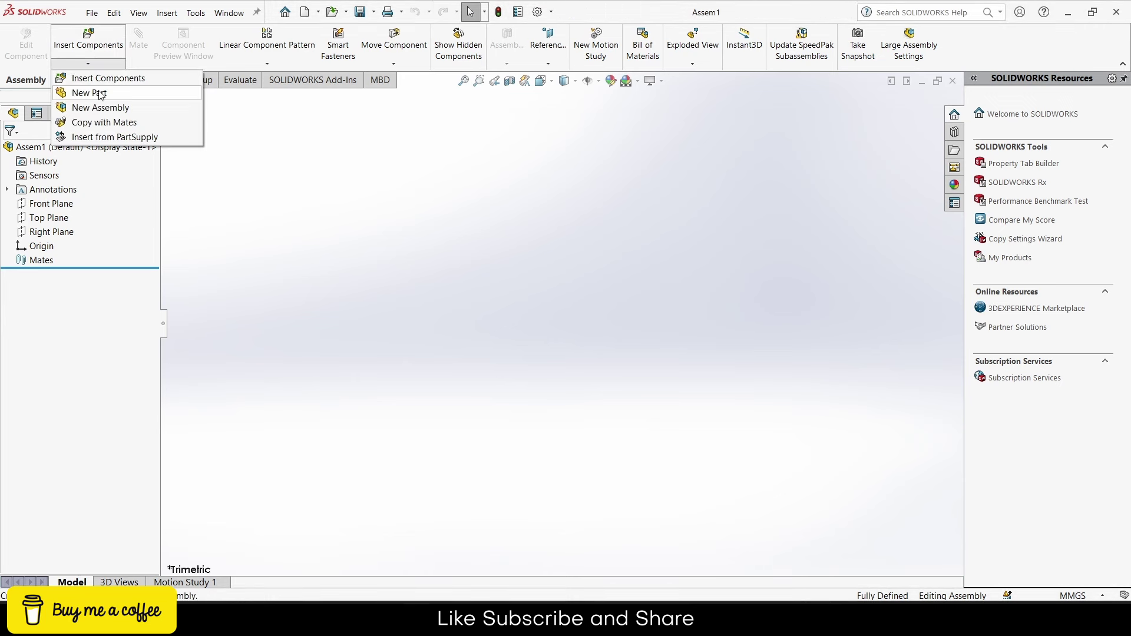
{"action": "left_click", "coordinate": [100, 94]}
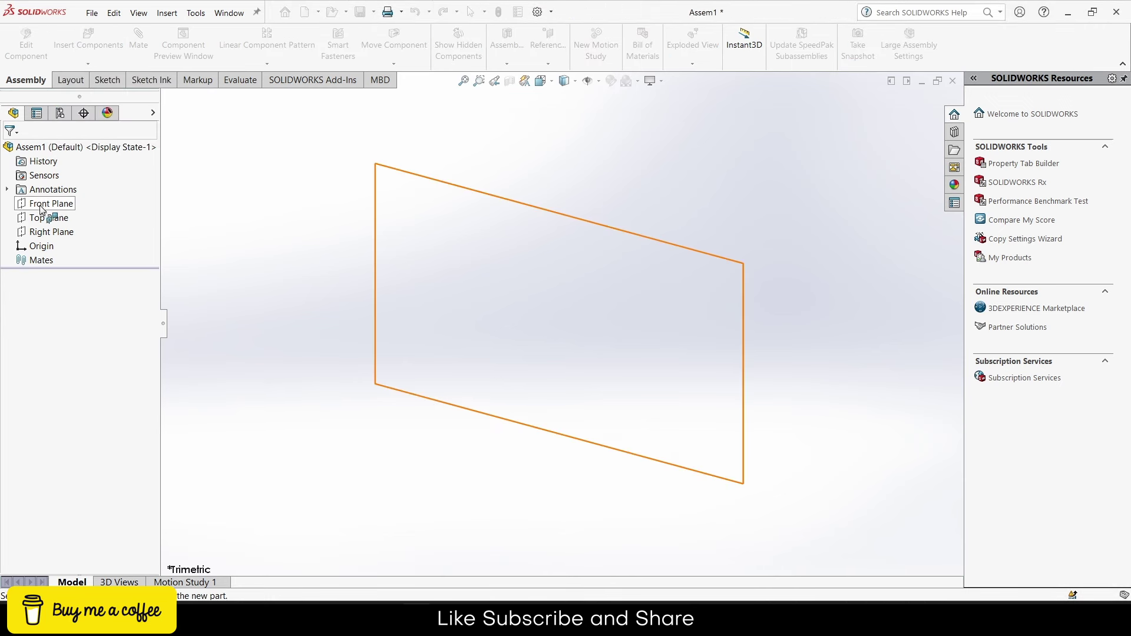
{"action": "left_click", "coordinate": [49, 218]}
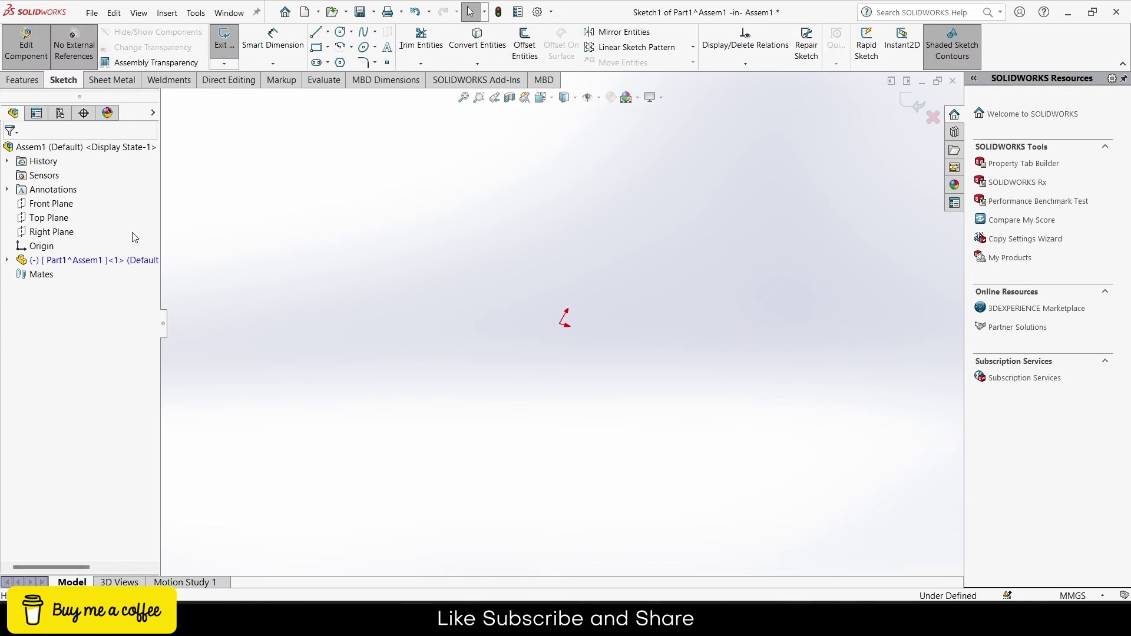
{"action": "left_click", "coordinate": [329, 48]}
{"action": "left_click", "coordinate": [320, 77]}
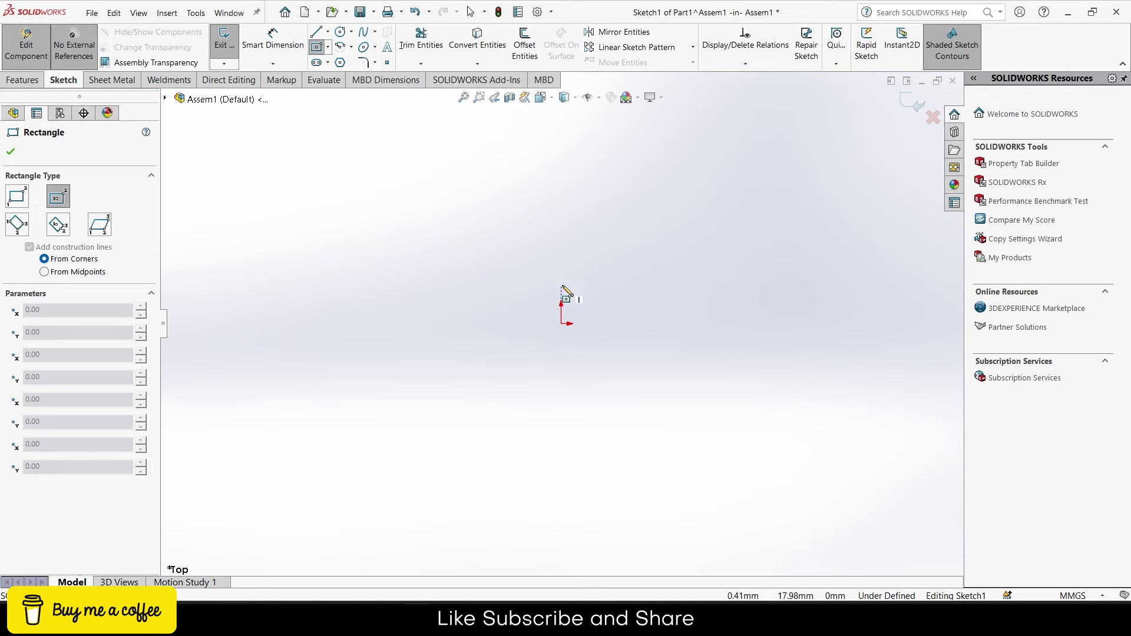
{"action": "left_click", "coordinate": [562, 286]}
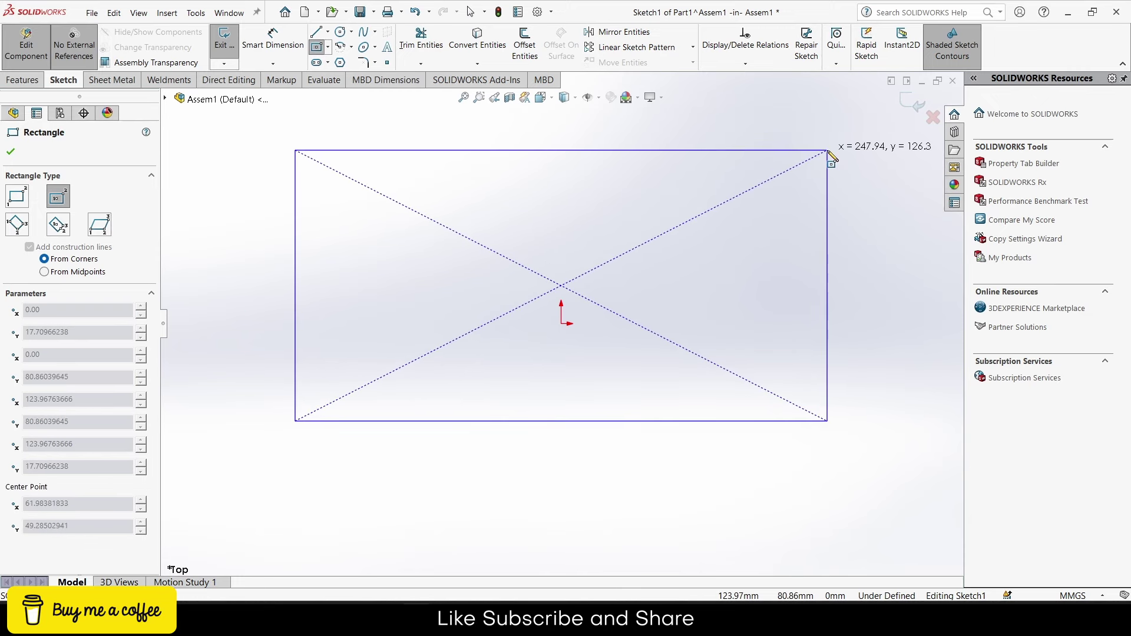
{"action": "left_click", "coordinate": [828, 149]}
Step: Dimension the rectangle 150 mm high and 300 mm wide
{"action": "left_click", "coordinate": [273, 38]}
{"action": "left_click", "coordinate": [295, 228]}
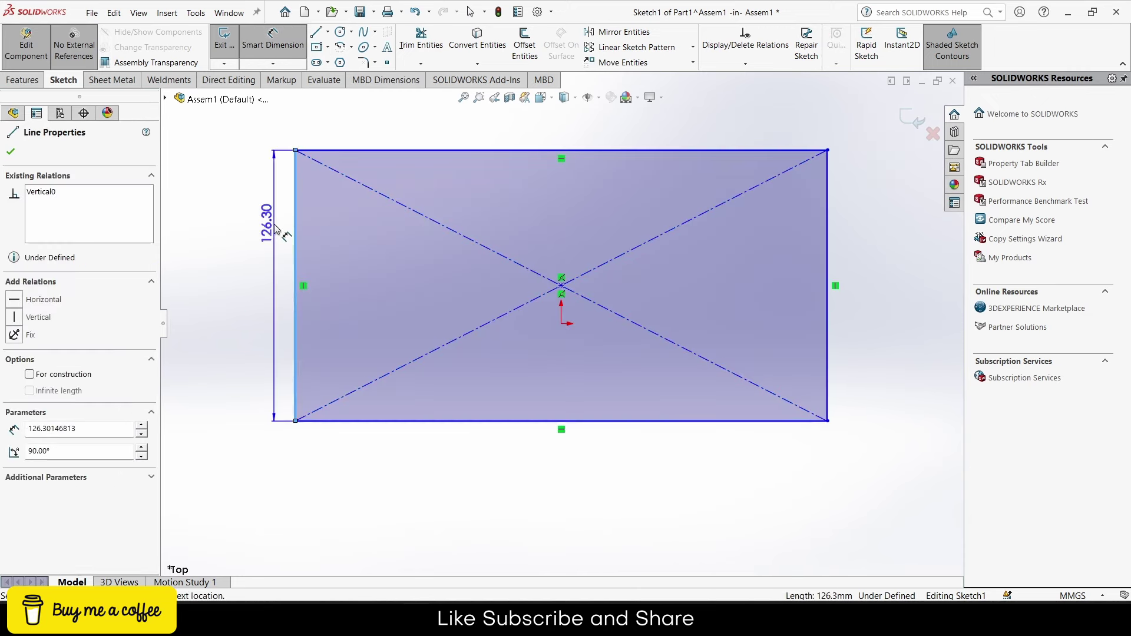
{"action": "type", "text": "150"}
{"action": "key", "text": "Return"}
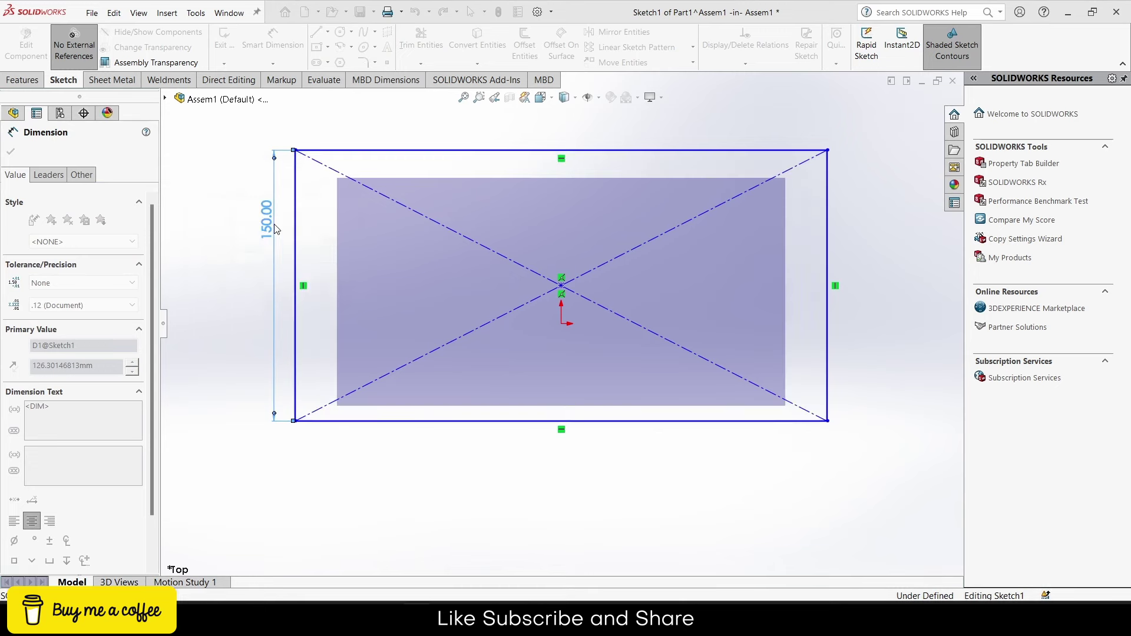
{"action": "left_click", "coordinate": [630, 423]}
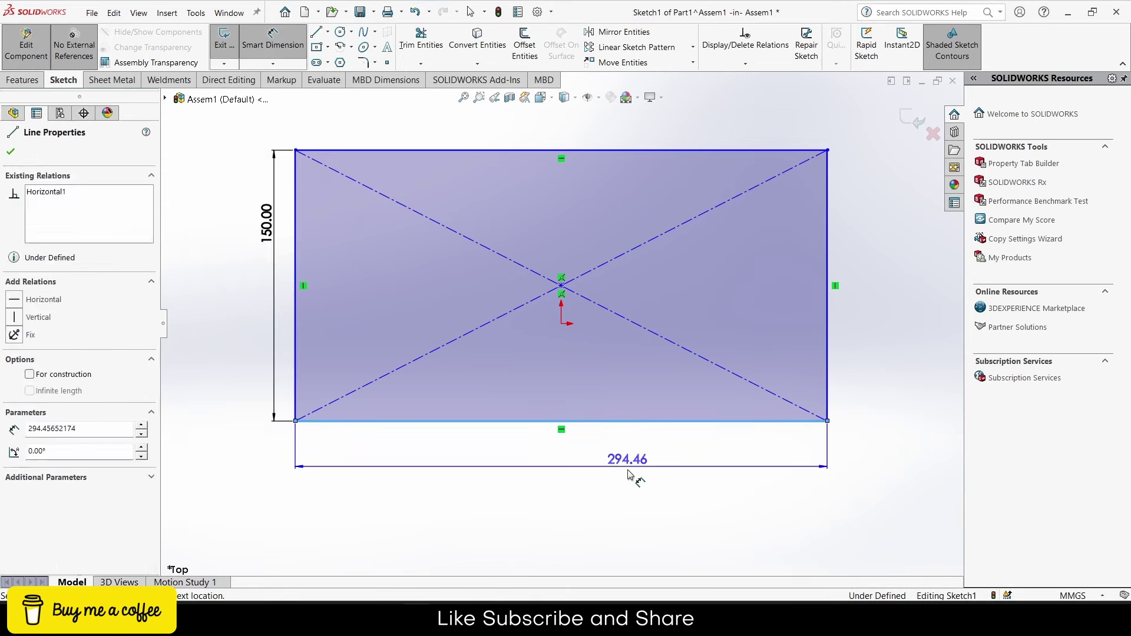
{"action": "left_click", "coordinate": [625, 471]}
{"action": "type", "text": "300"}
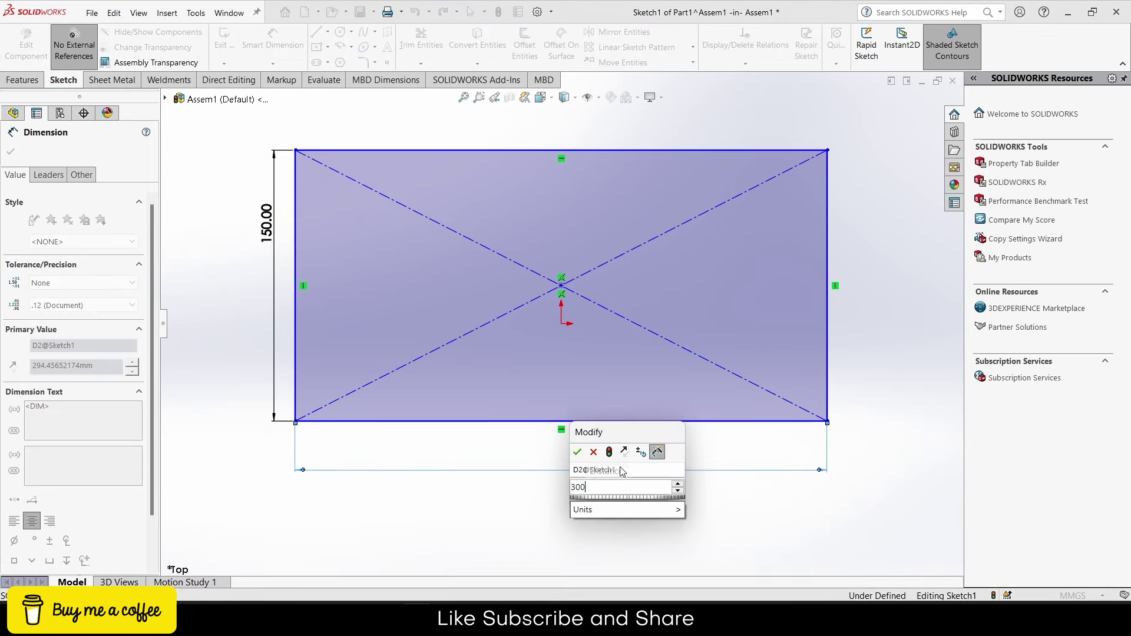
{"action": "key", "text": "Return"}
Step: Locate the rectangle with a 75 mm top-edge and 150 mm left-edge offset from the origin
{"action": "left_click", "coordinate": [590, 151]}
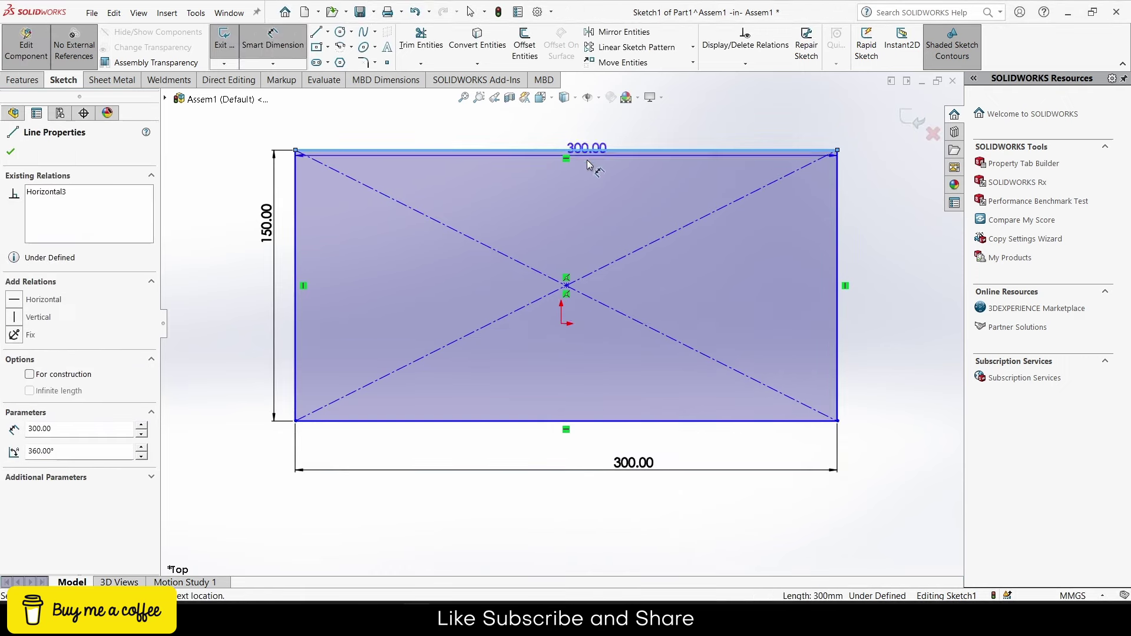
{"action": "left_click", "coordinate": [563, 323]}
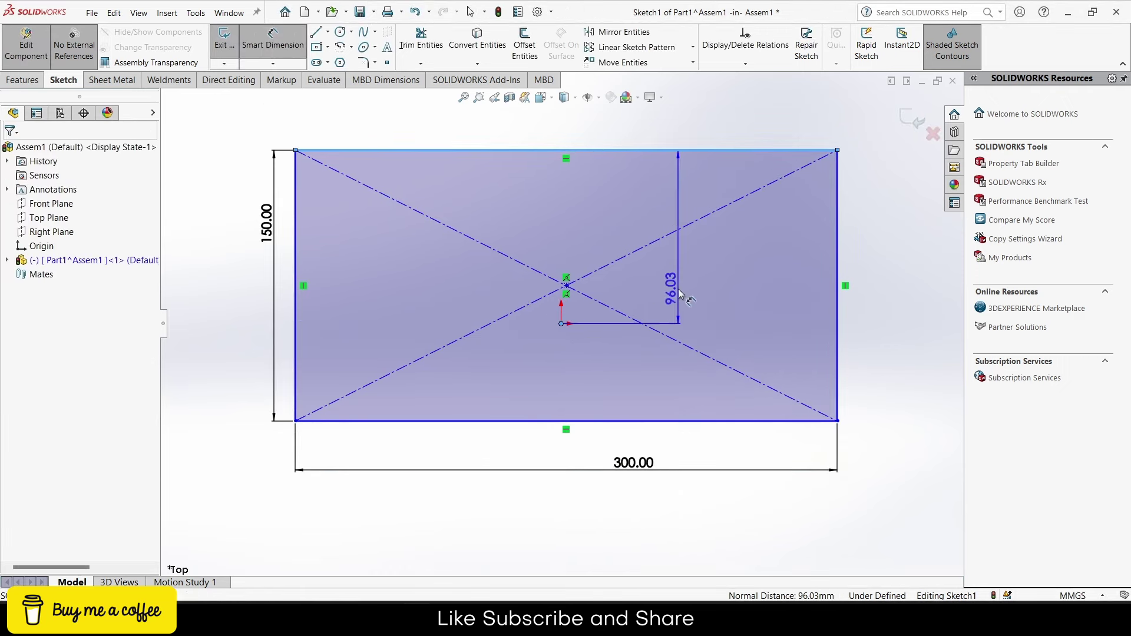
{"action": "left_click", "coordinate": [679, 289]}
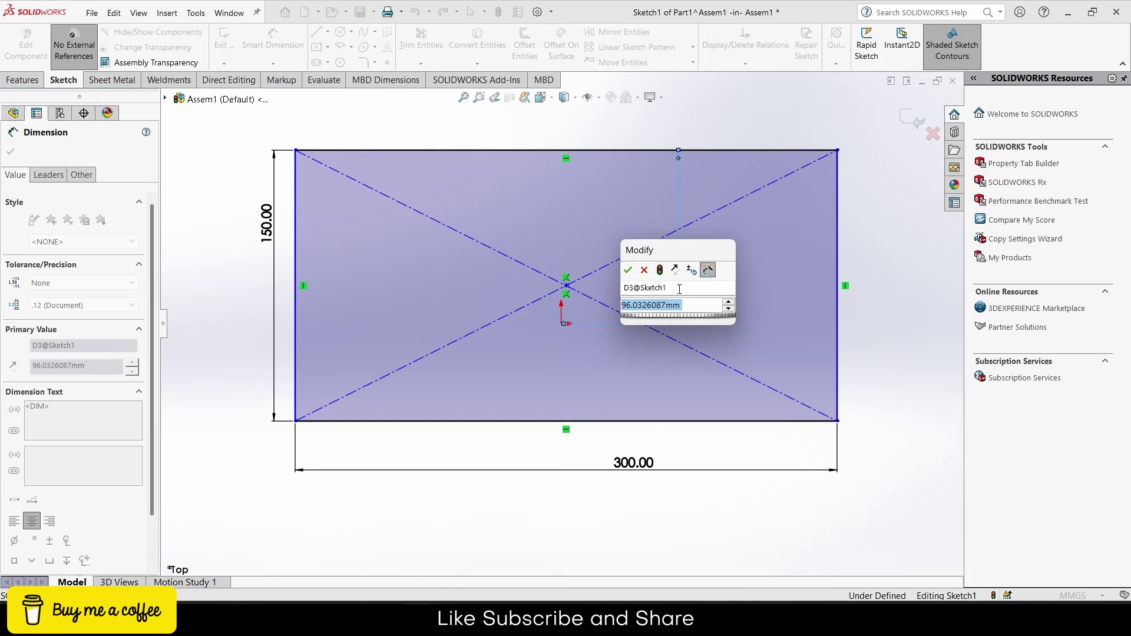
{"action": "type", "text": "75"}
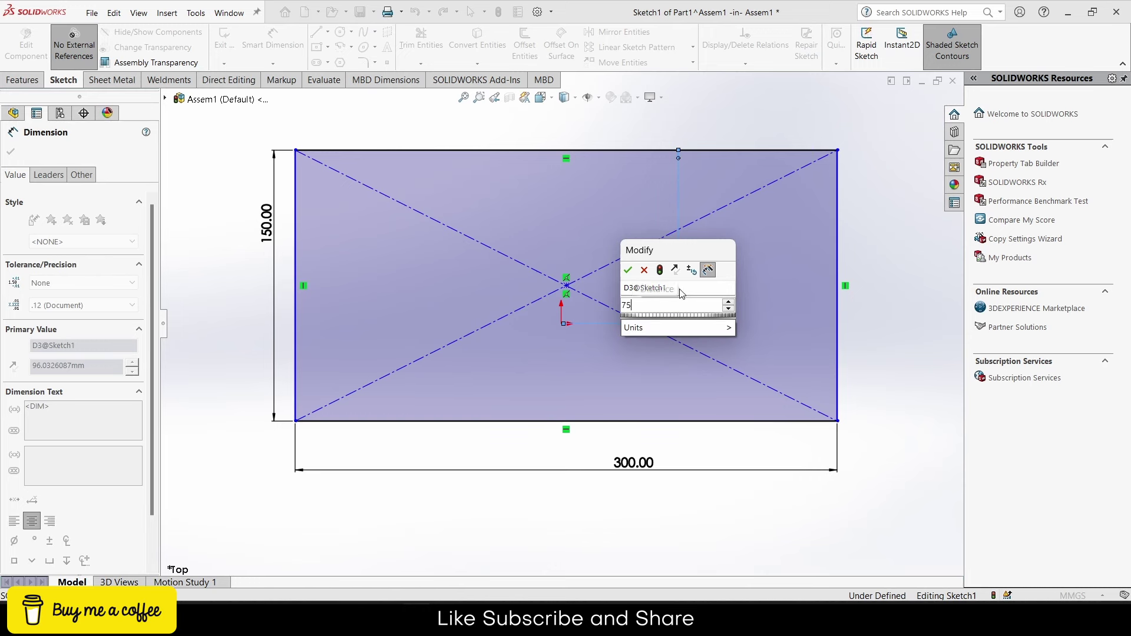
{"action": "key", "text": "Return"}
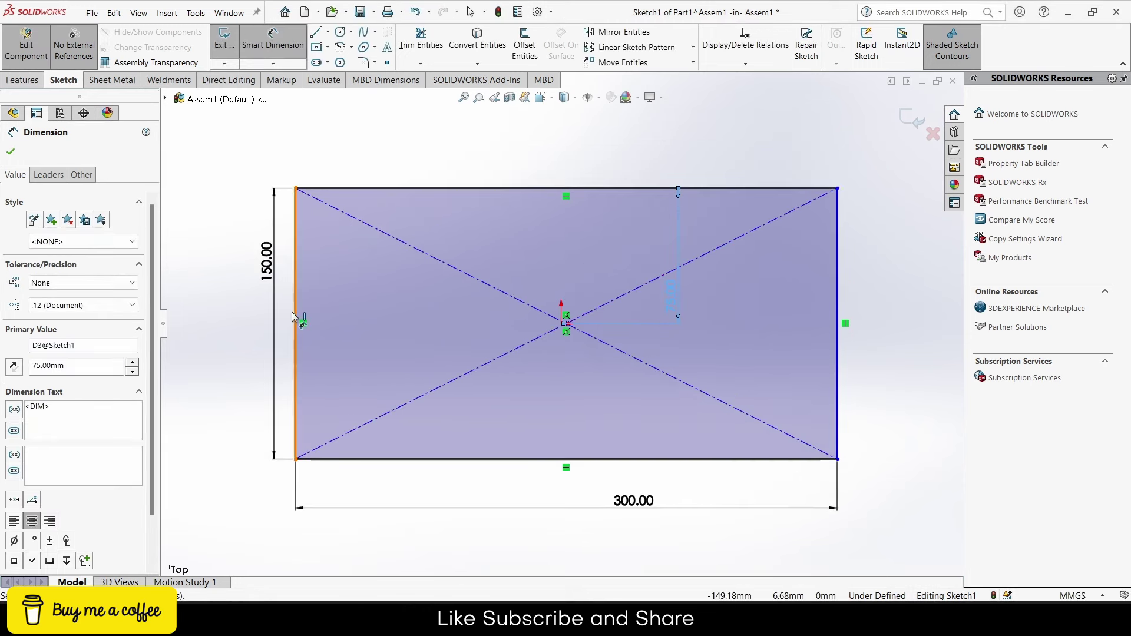
{"action": "left_click", "coordinate": [295, 315]}
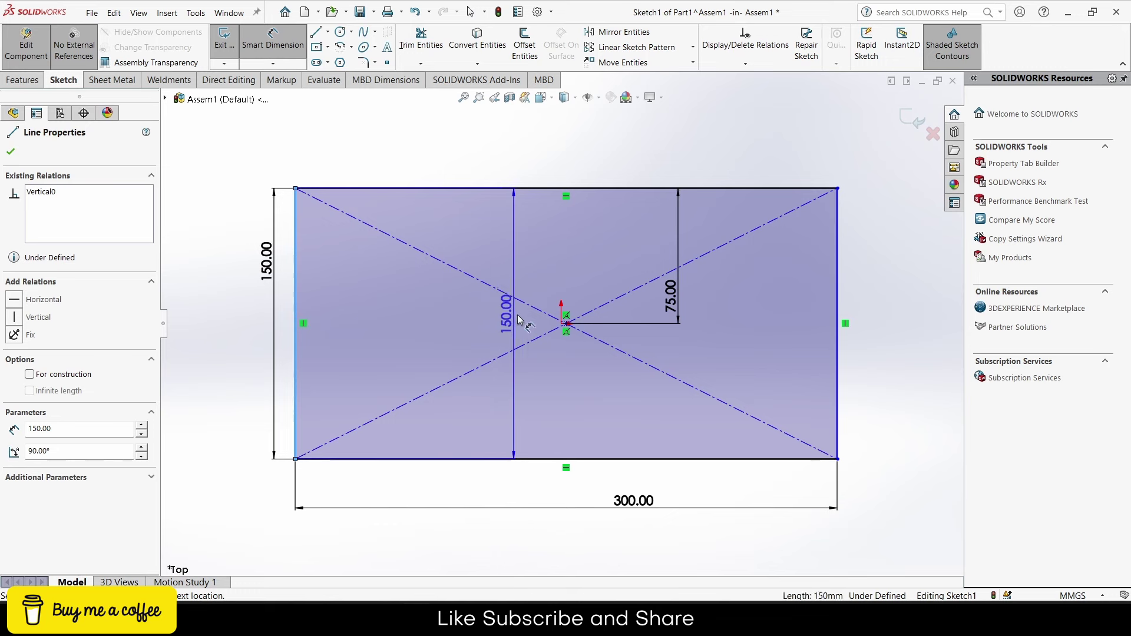
{"action": "left_click", "coordinate": [561, 323]}
{"action": "left_click", "coordinate": [560, 386]}
{"action": "type", "text": "150"}
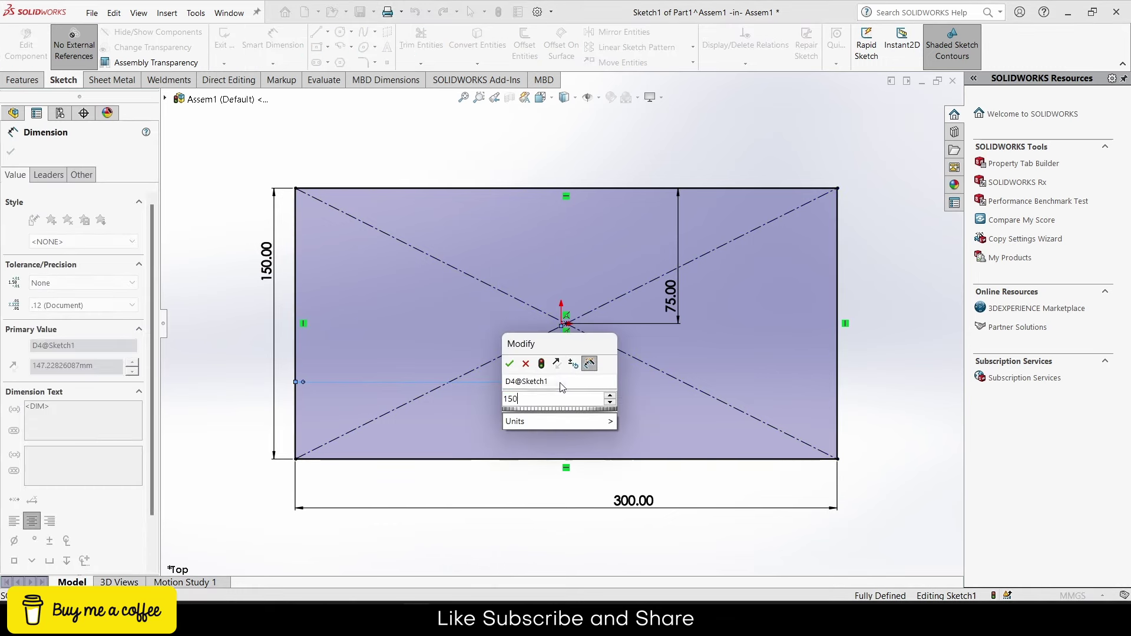
{"action": "key", "text": "Return"}
Step: Extrude the rectangle into a 5 mm thick solid plate
{"action": "left_click", "coordinate": [24, 80]}
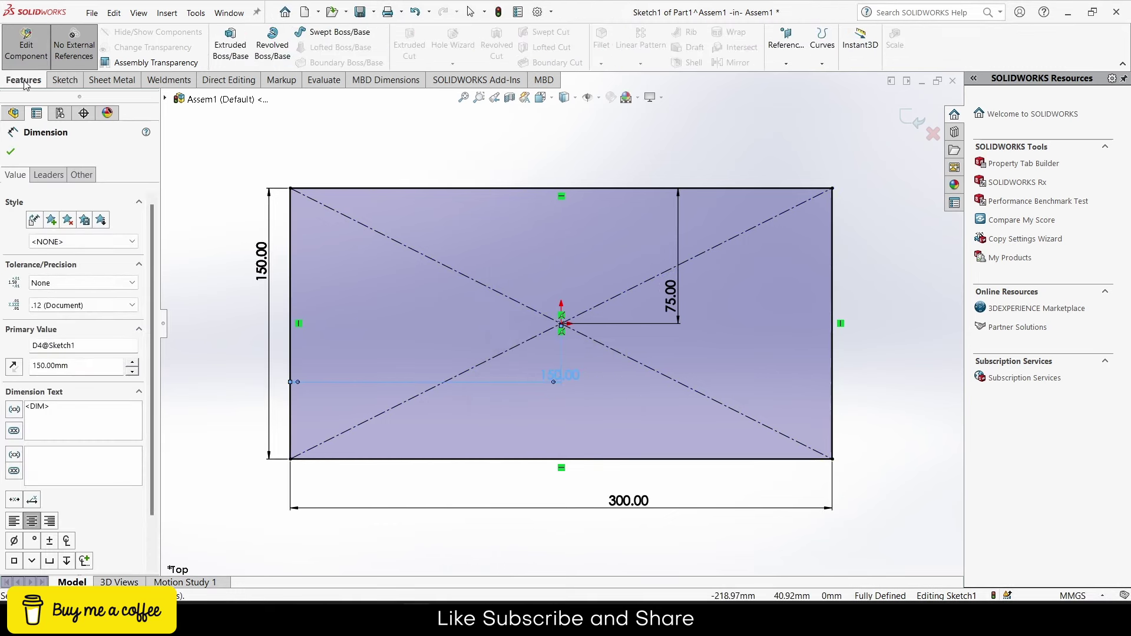
{"action": "left_click", "coordinate": [238, 42]}
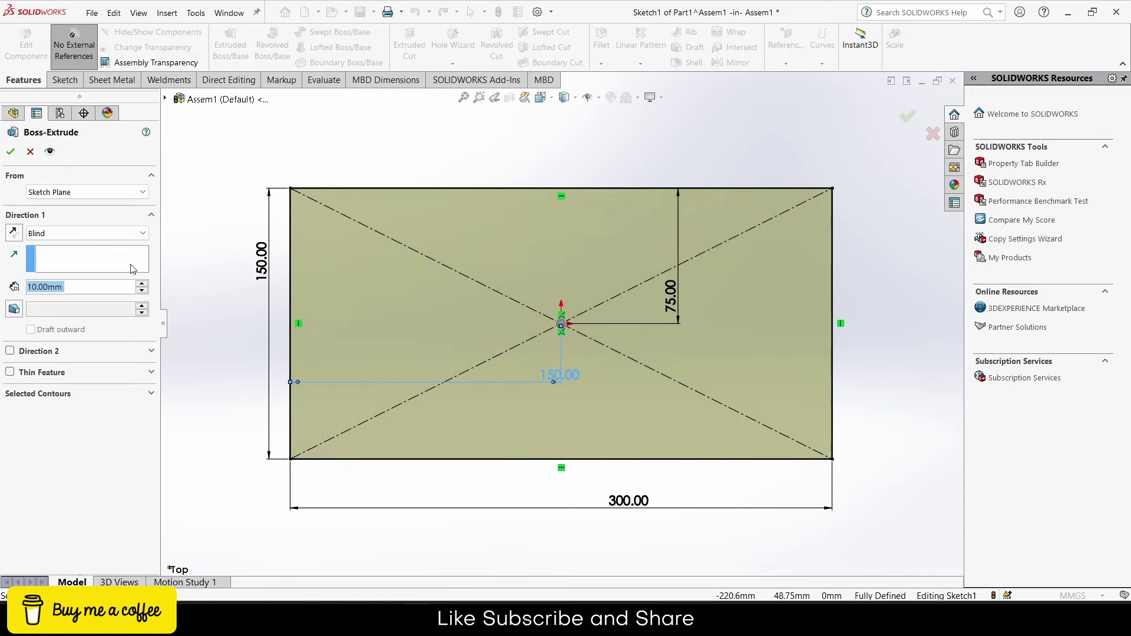
{"action": "type", "text": "5"}
{"action": "key", "text": "Return"}
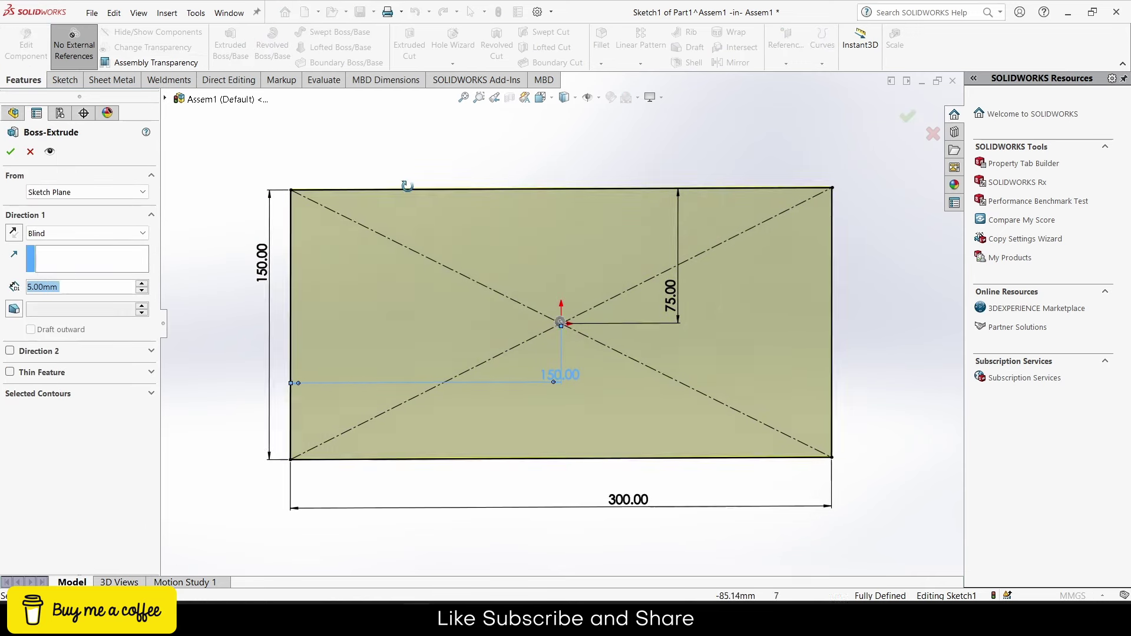
{"action": "left_click", "coordinate": [10, 152]}
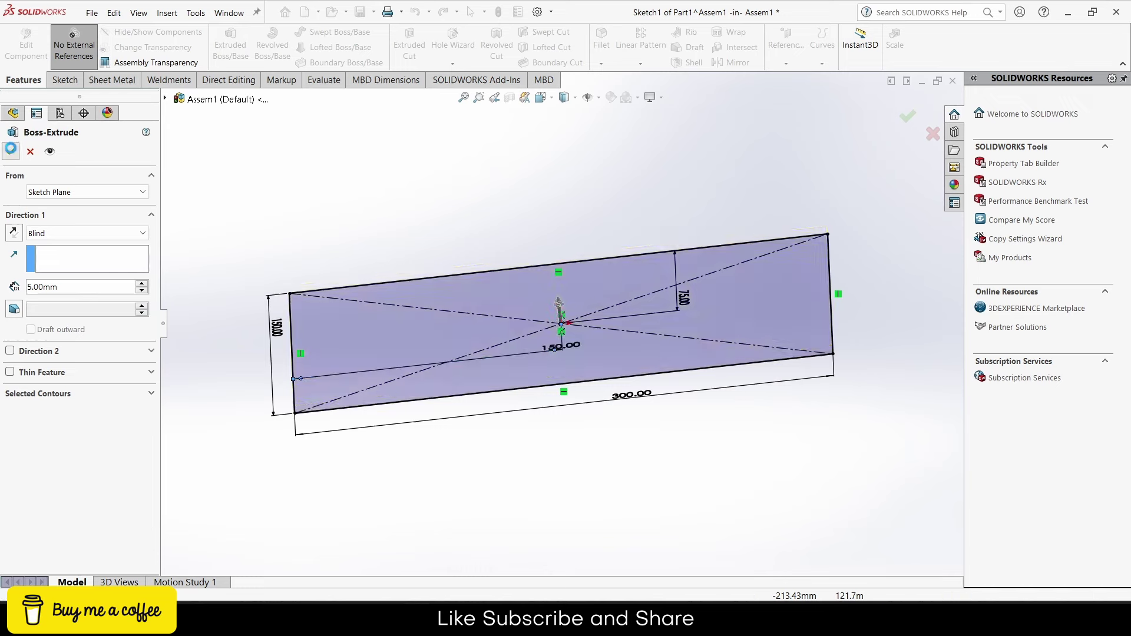
Step: Start a new sketch on the plate's narrow side face
{"action": "scroll", "coordinate": [652, 356], "scroll_direction": "down", "scroll_amount": 3}
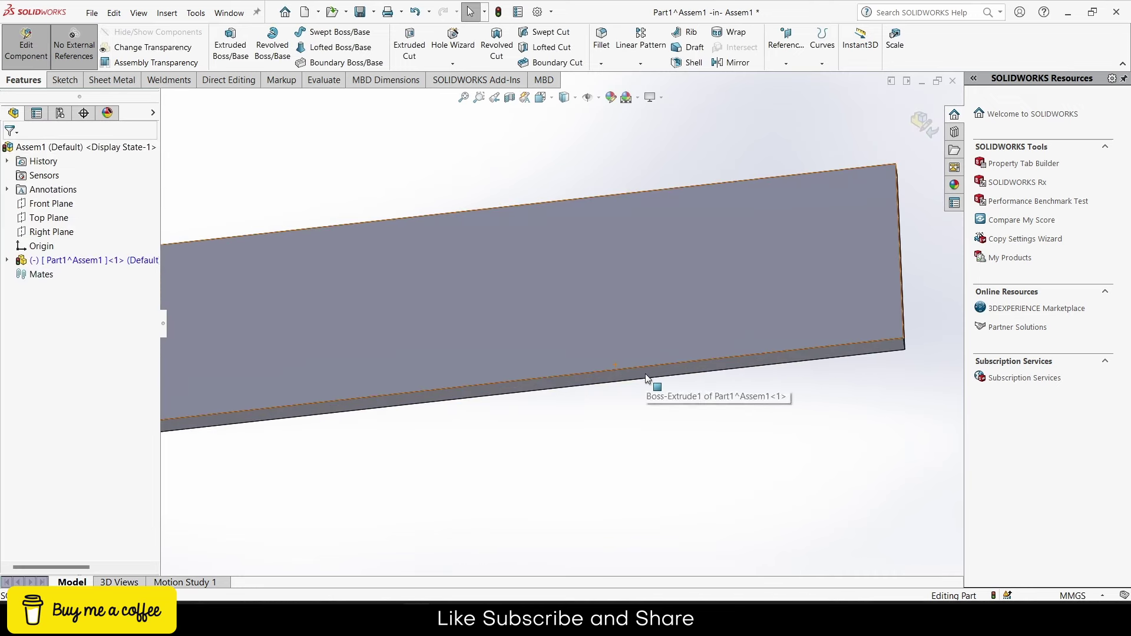
{"action": "left_click", "coordinate": [654, 357]}
{"action": "left_click", "coordinate": [697, 340]}
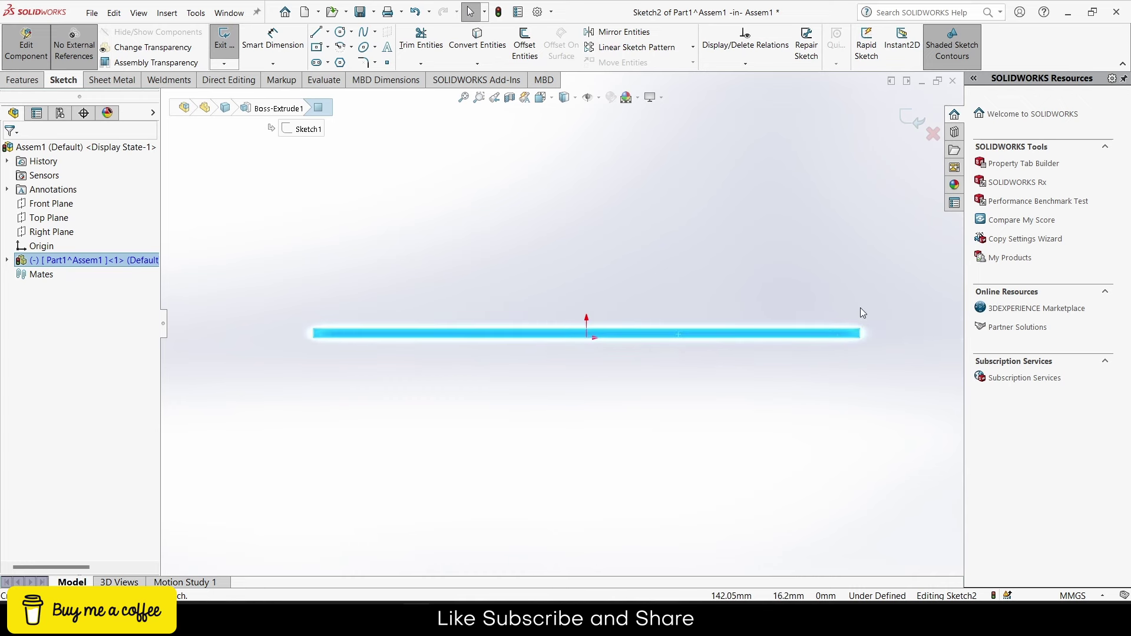
Step: Draw a corner rectangle along the plate's side face
{"action": "left_click", "coordinate": [328, 49]}
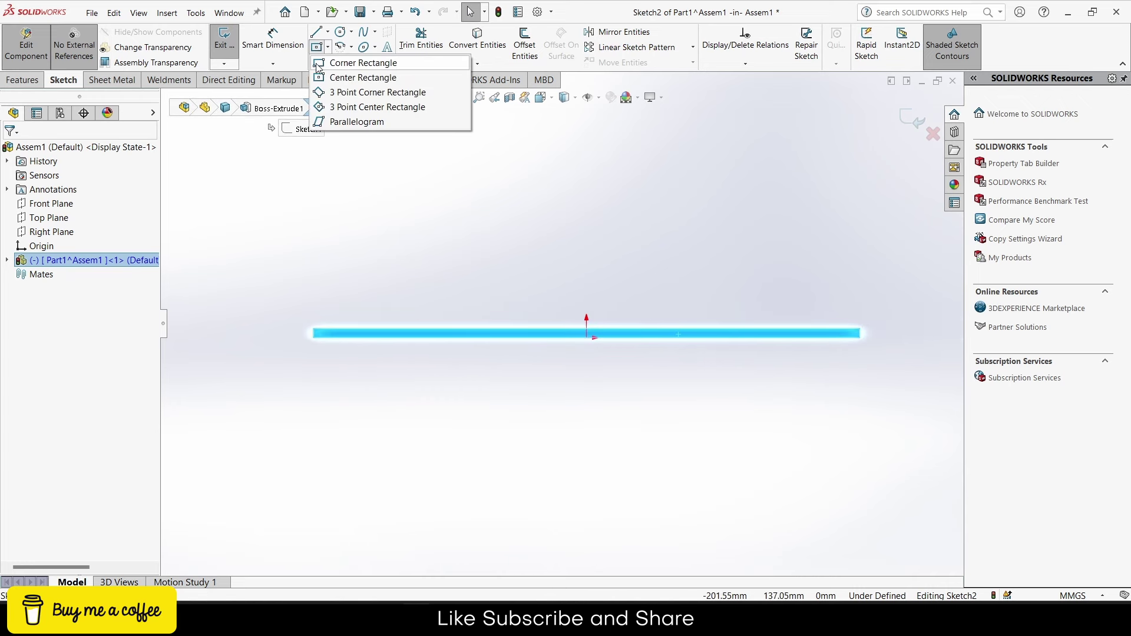
{"action": "left_click", "coordinate": [353, 63]}
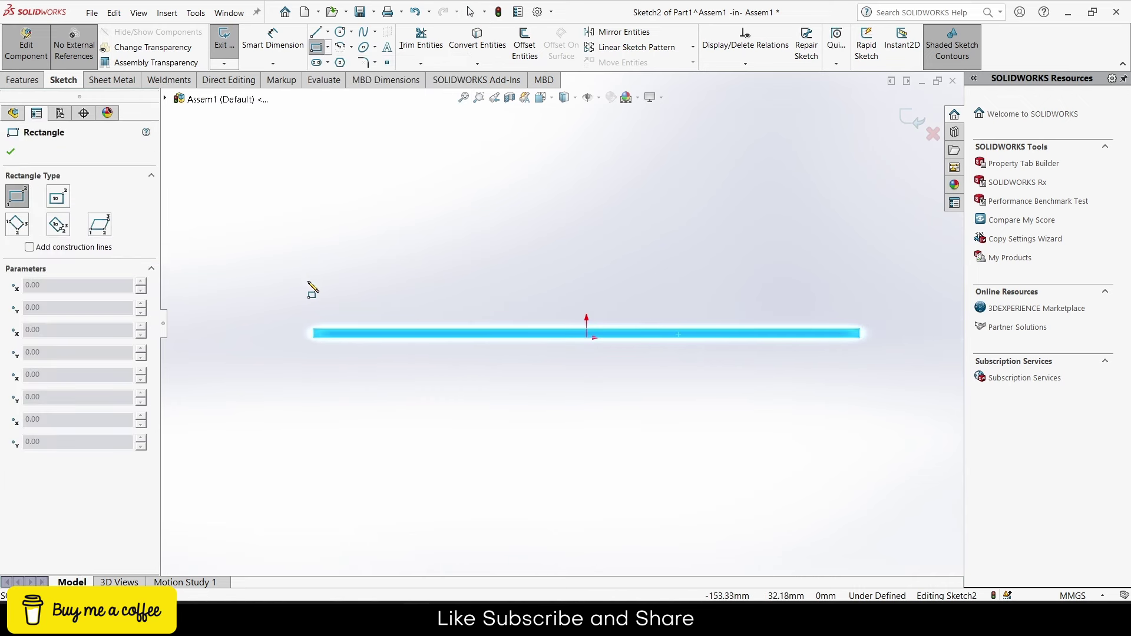
{"action": "left_click", "coordinate": [313, 337]}
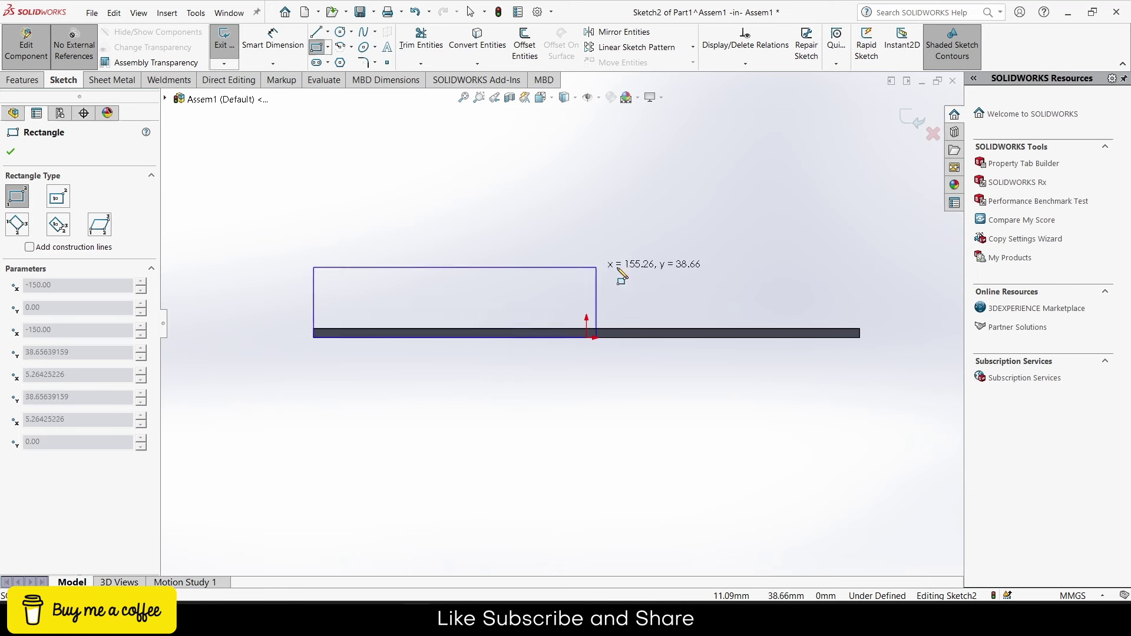
{"action": "left_click", "coordinate": [860, 287]}
{"action": "scroll", "coordinate": [843, 306], "scroll_direction": "down", "scroll_amount": 3}
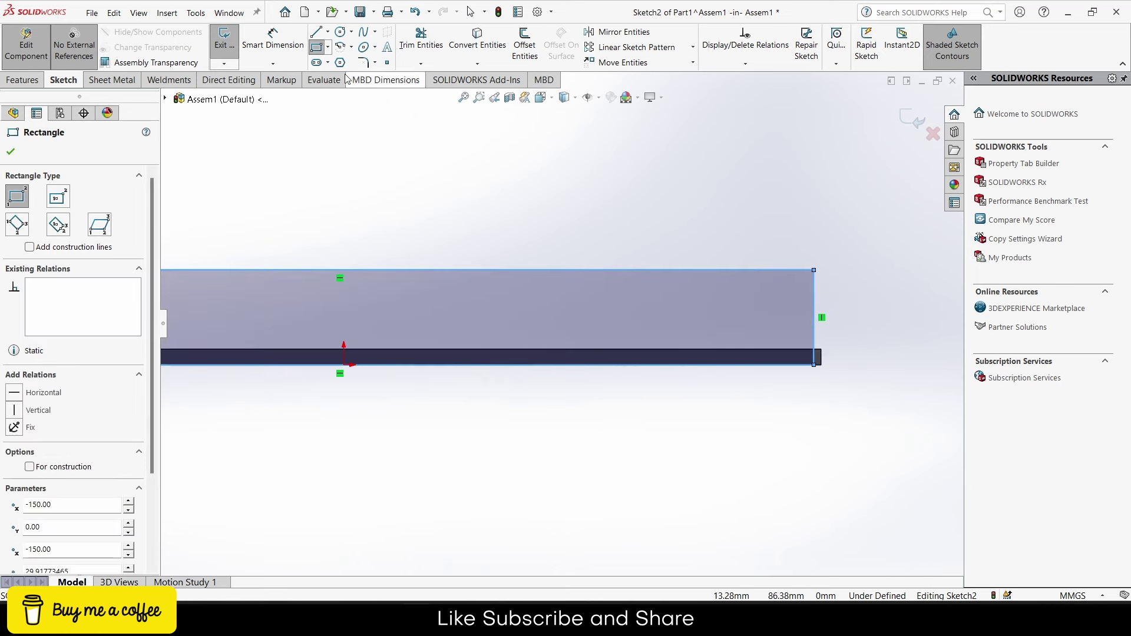
Step: Dimension the rectangle's length to 300 mm
{"action": "left_click", "coordinate": [275, 45]}
{"action": "left_click", "coordinate": [574, 271]}
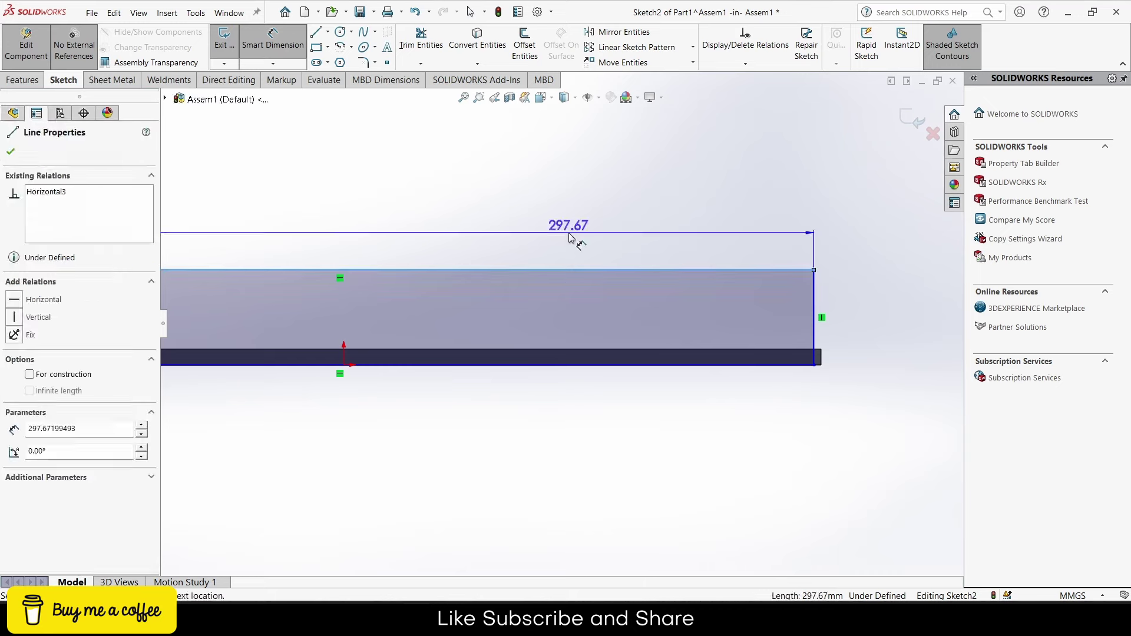
{"action": "left_click", "coordinate": [570, 233]}
{"action": "type", "text": "300"}
{"action": "key", "text": "Return"}
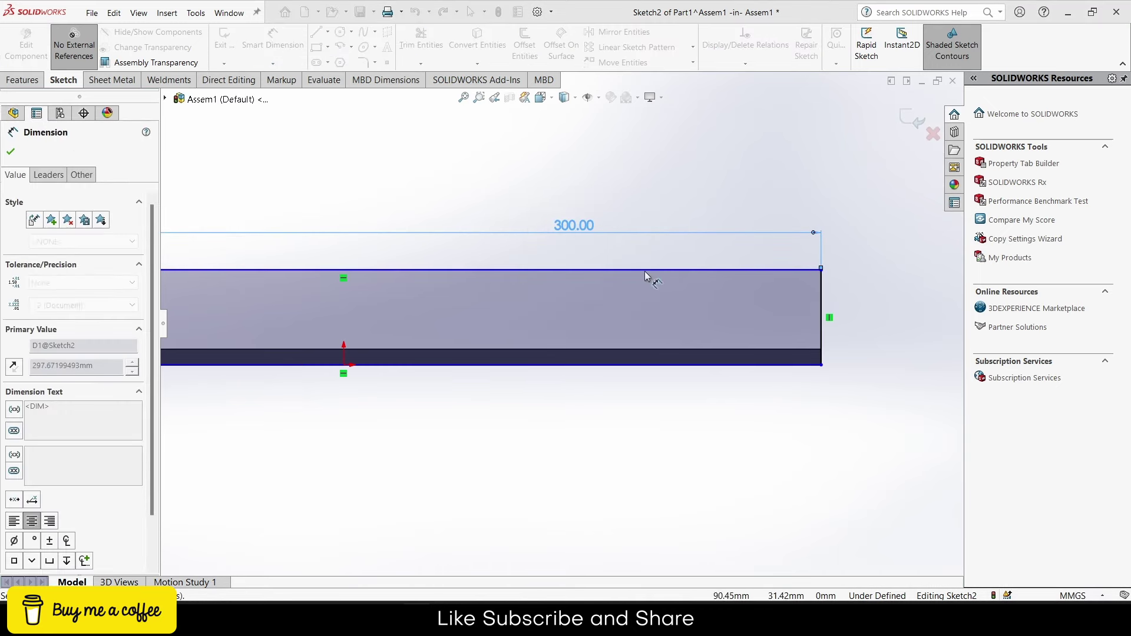
{"action": "scroll", "coordinate": [881, 382], "scroll_direction": "up", "scroll_amount": 3}
{"action": "scroll", "coordinate": [725, 371], "scroll_direction": "up", "scroll_amount": 1}
{"action": "scroll", "coordinate": [429, 333], "scroll_direction": "down", "scroll_amount": 2}
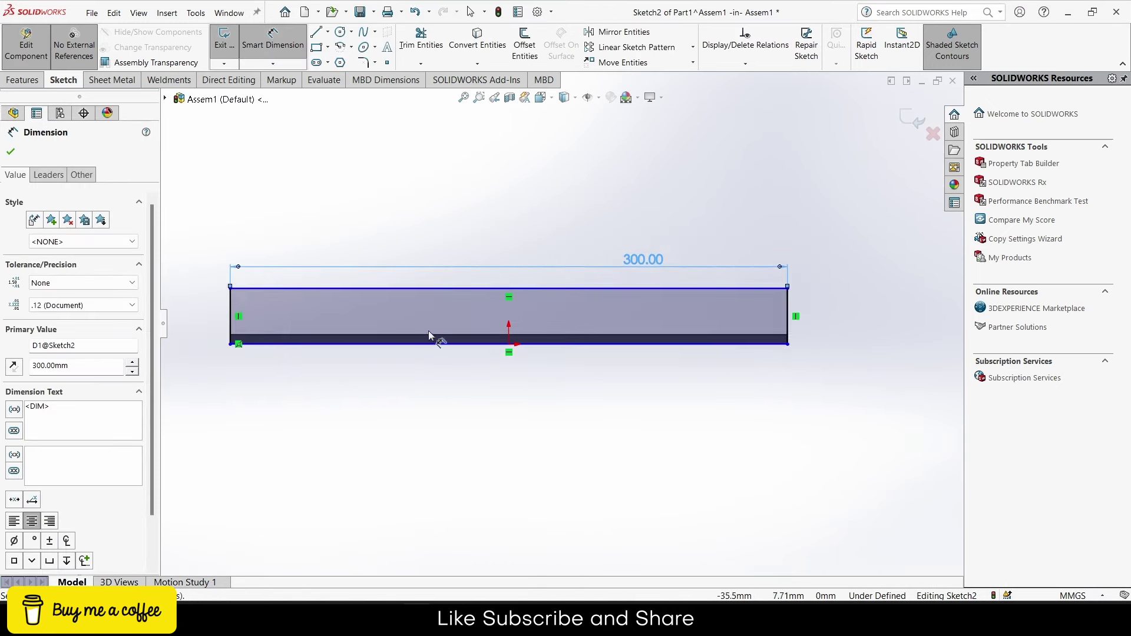
Step: Dimension the rectangle's short side to 20 mm height
{"action": "left_click", "coordinate": [300, 335]}
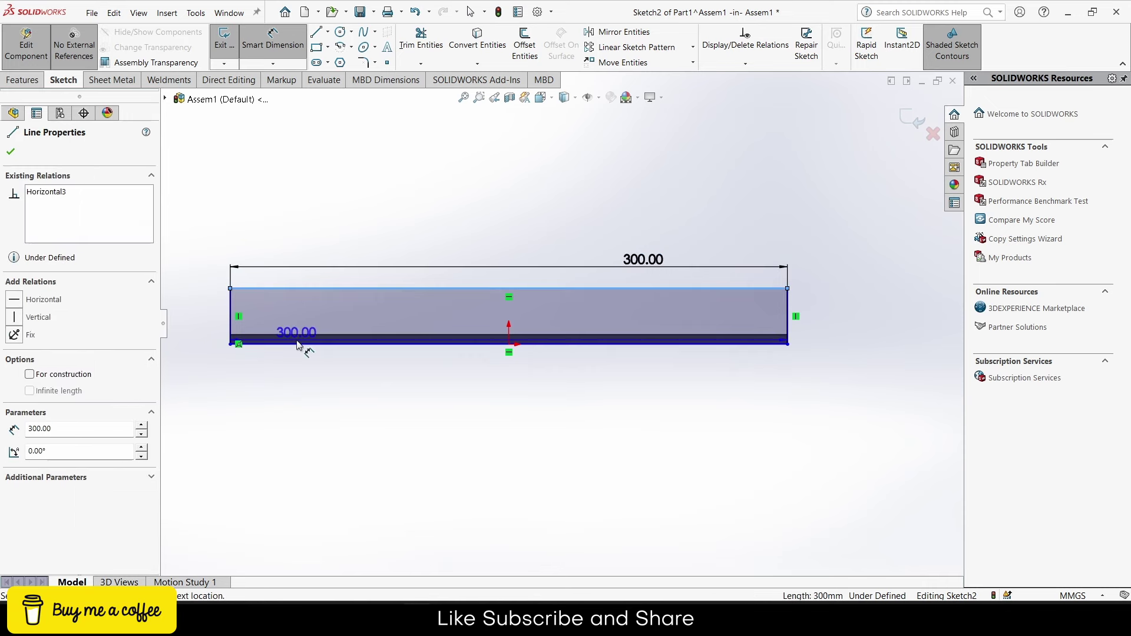
{"action": "left_click", "coordinate": [306, 342]}
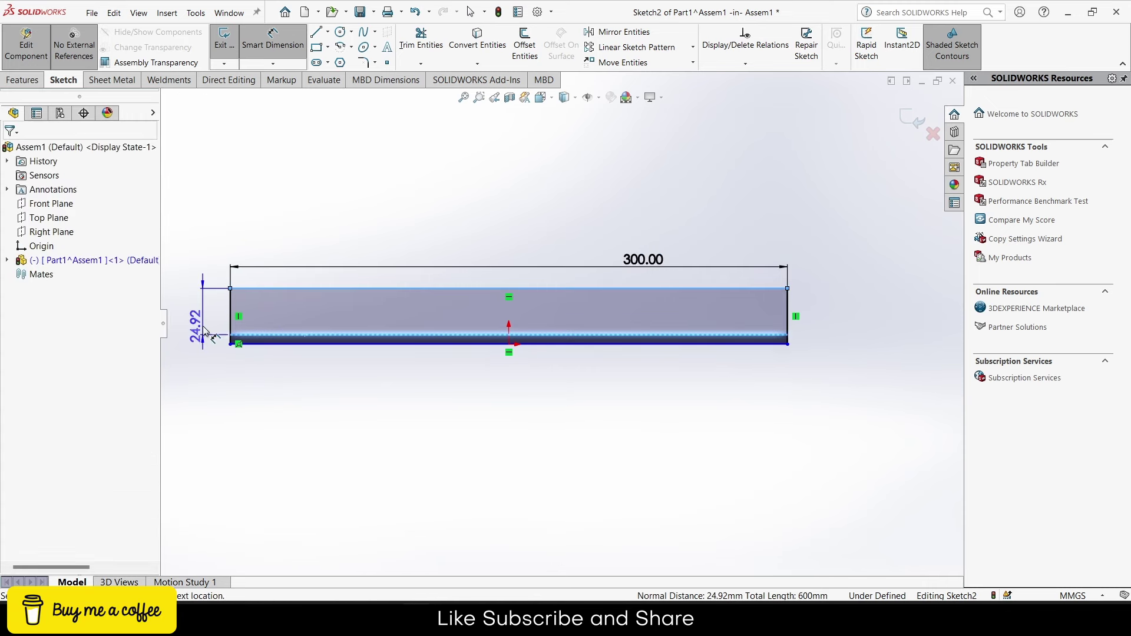
{"action": "left_click", "coordinate": [203, 333]}
{"action": "type", "text": "20"}
{"action": "key", "text": "Return"}
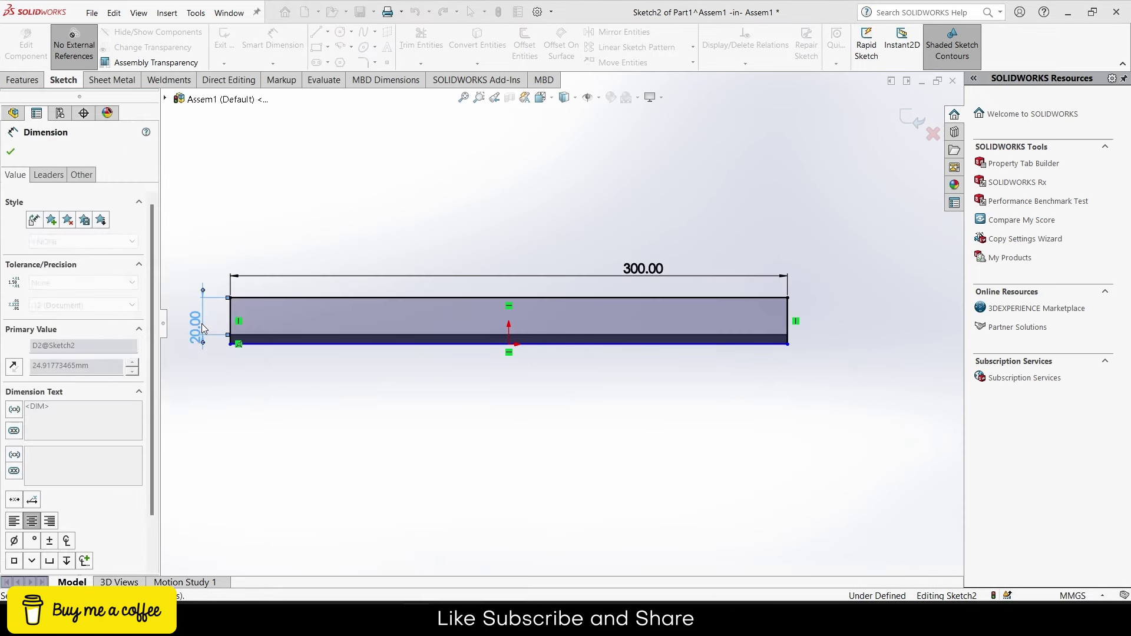
{"action": "scroll", "coordinate": [478, 329], "scroll_direction": "down", "scroll_amount": 1}
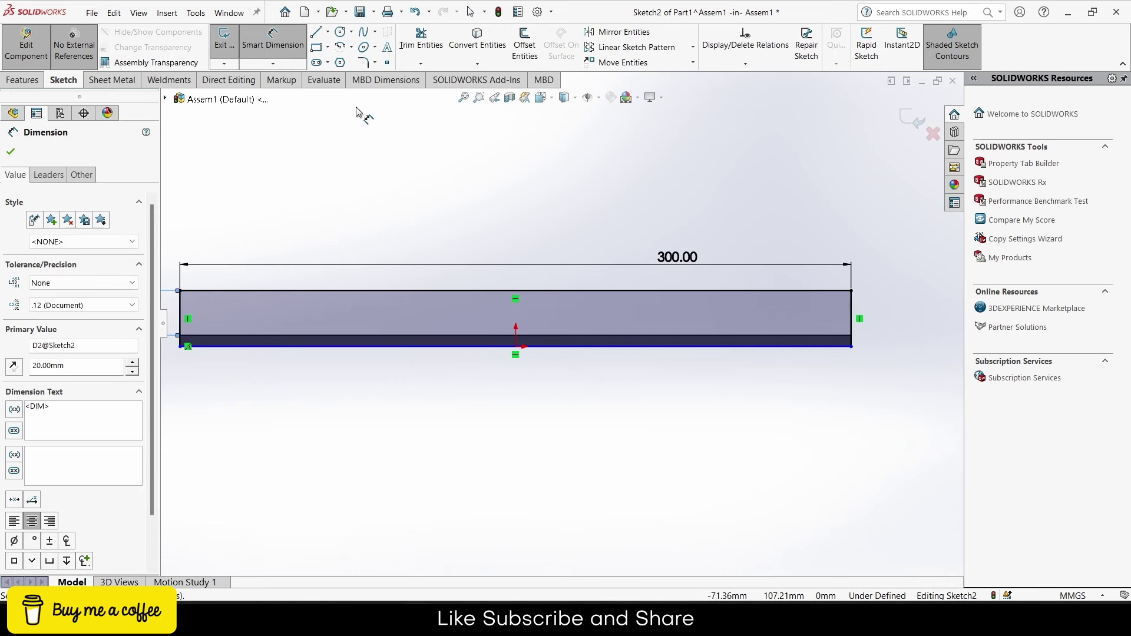
{"action": "left_click", "coordinate": [11, 84]}
Step: Cancel the Boss-Extrude preview and return to the sketch tools
{"action": "left_click", "coordinate": [230, 44]}
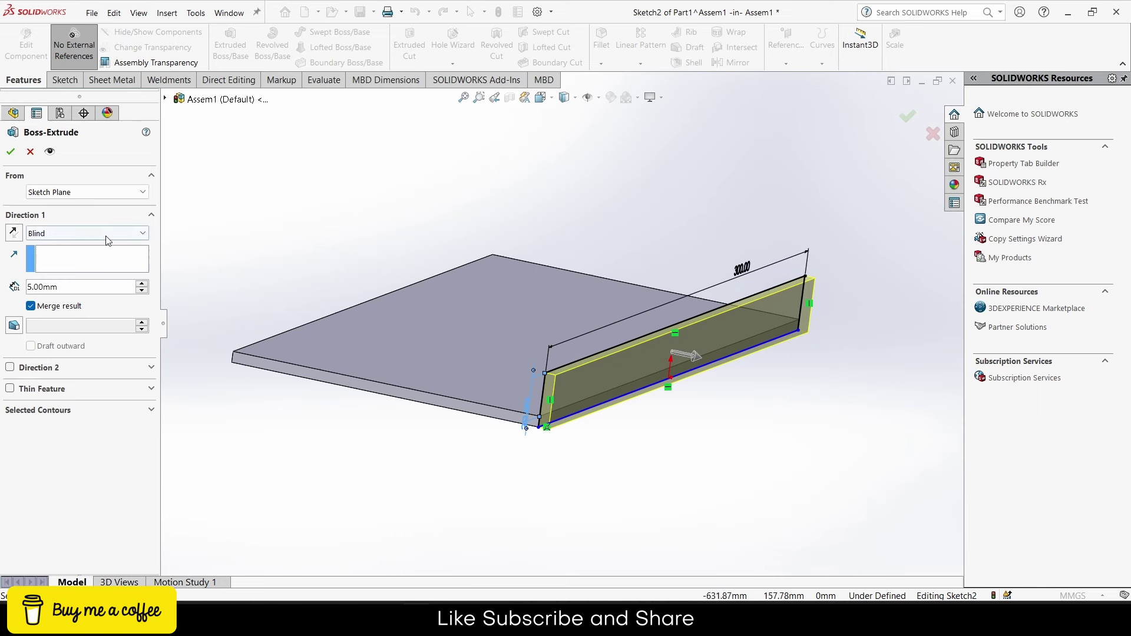
{"action": "left_click", "coordinate": [30, 152]}
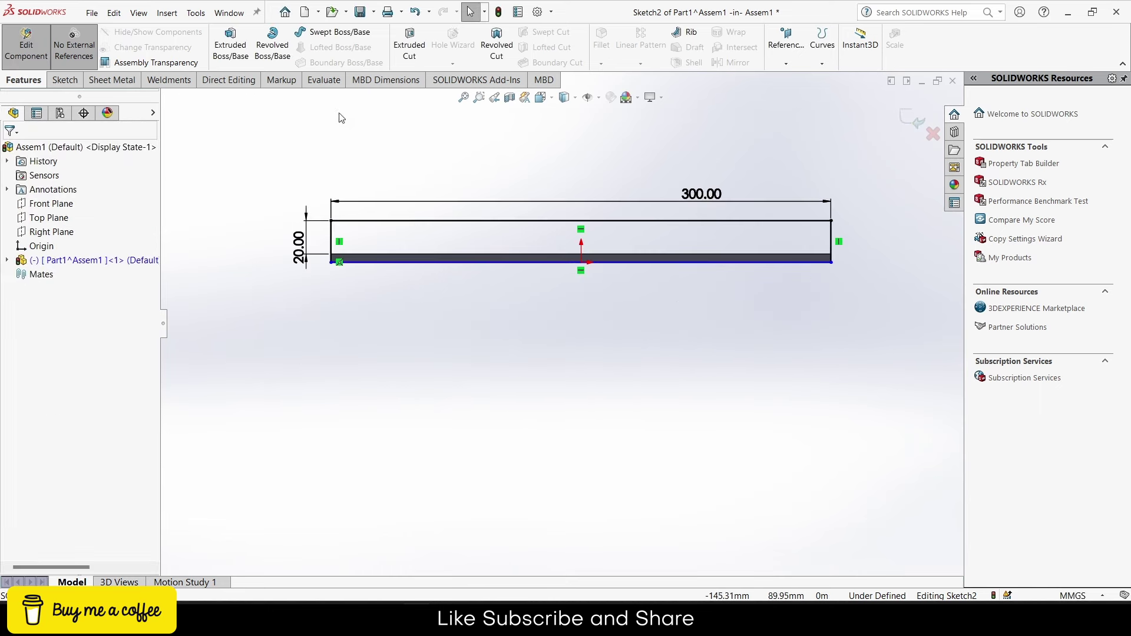
{"action": "left_click", "coordinate": [65, 80]}
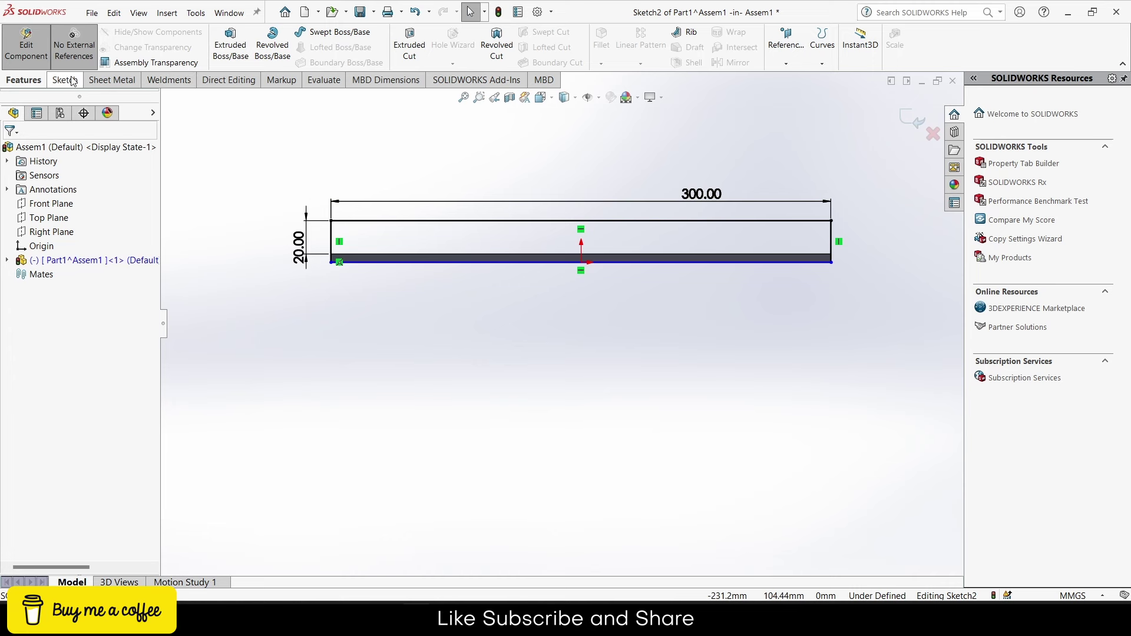
Step: Draw a horizontal centerline from the left edge midpoint to the right edge
{"action": "left_click", "coordinate": [327, 33]}
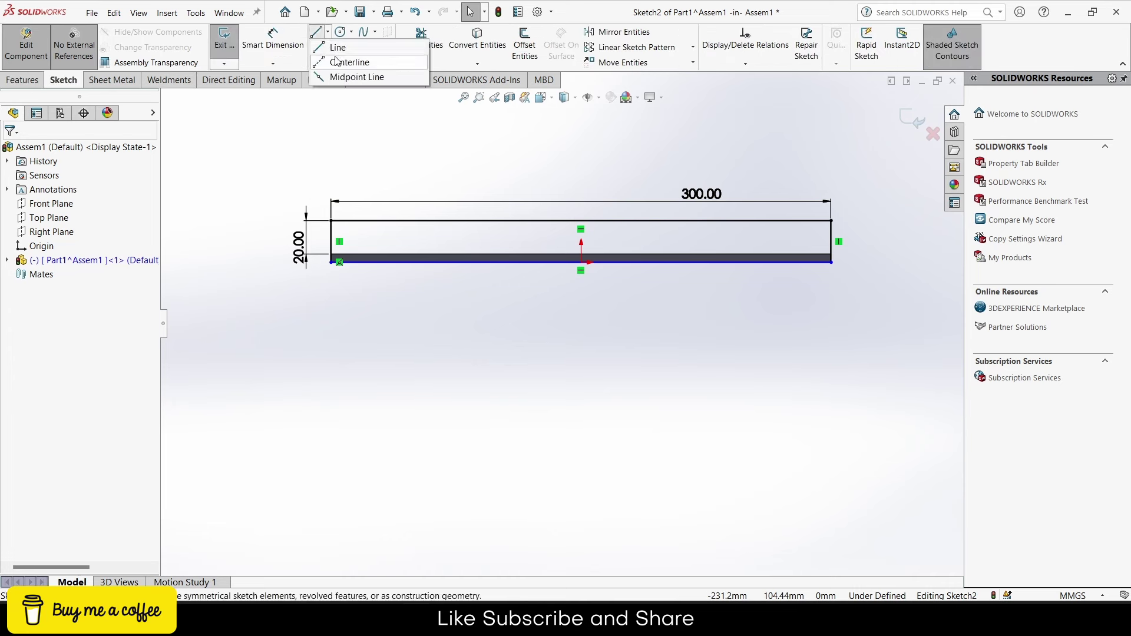
{"action": "left_click", "coordinate": [340, 58]}
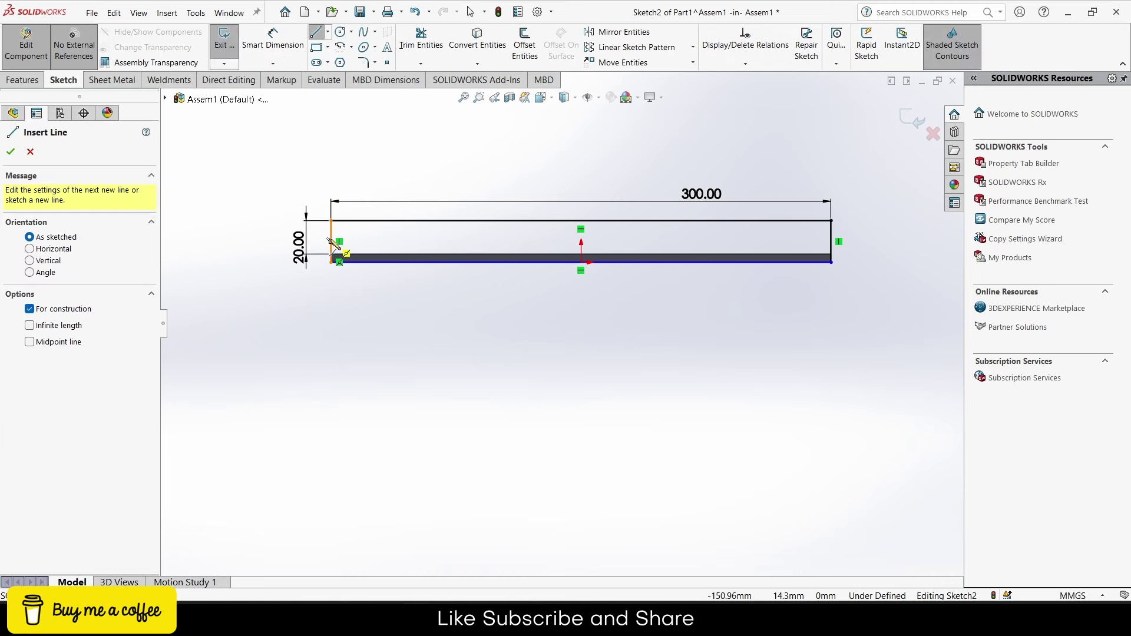
{"action": "scroll", "coordinate": [332, 241], "scroll_direction": "down", "scroll_amount": 3}
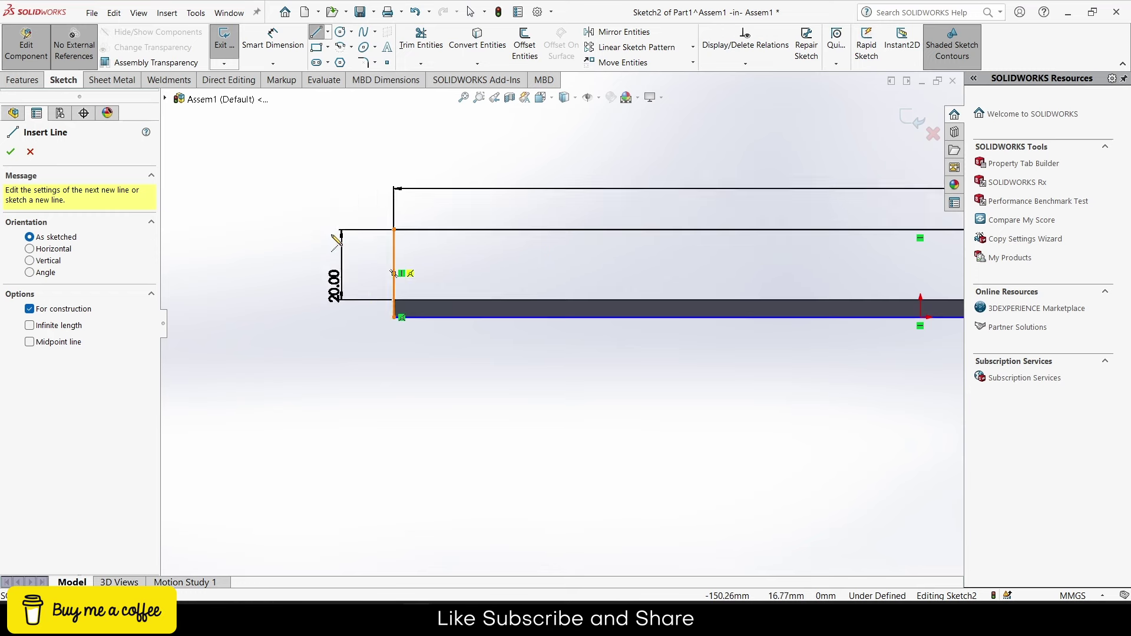
{"action": "left_click", "coordinate": [394, 273]}
{"action": "scroll", "coordinate": [448, 294], "scroll_direction": "up", "scroll_amount": 2}
{"action": "scroll", "coordinate": [554, 316], "scroll_direction": "up", "scroll_amount": 2}
{"action": "scroll", "coordinate": [740, 336], "scroll_direction": "down", "scroll_amount": 3}
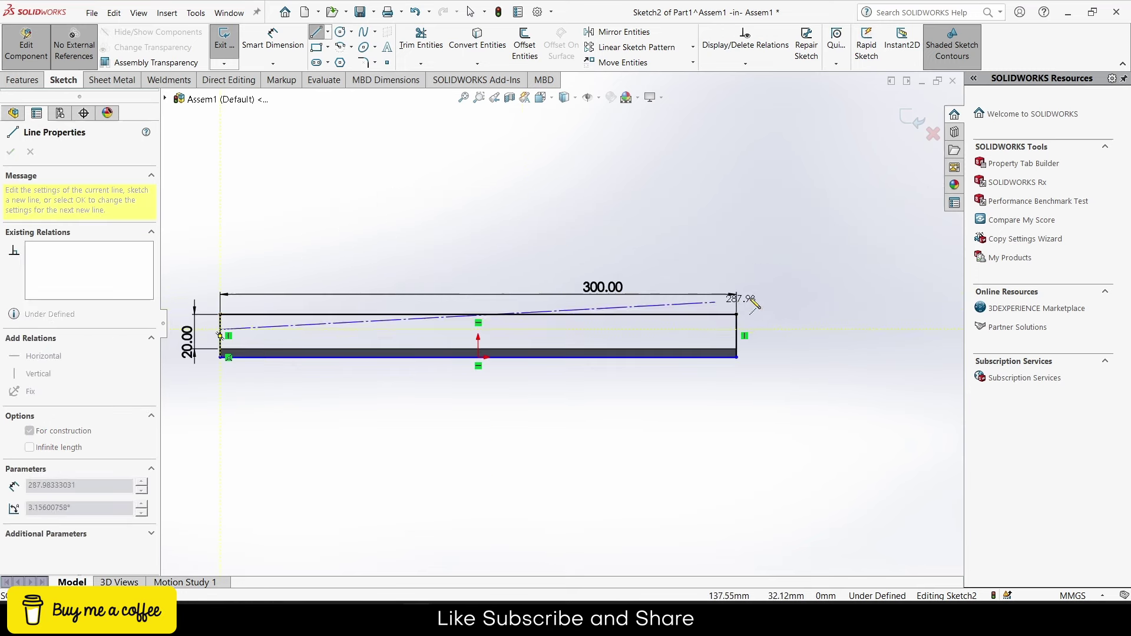
{"action": "left_click", "coordinate": [739, 336]}
{"action": "key", "text": "Escape"}
{"action": "key", "text": "Escape"}
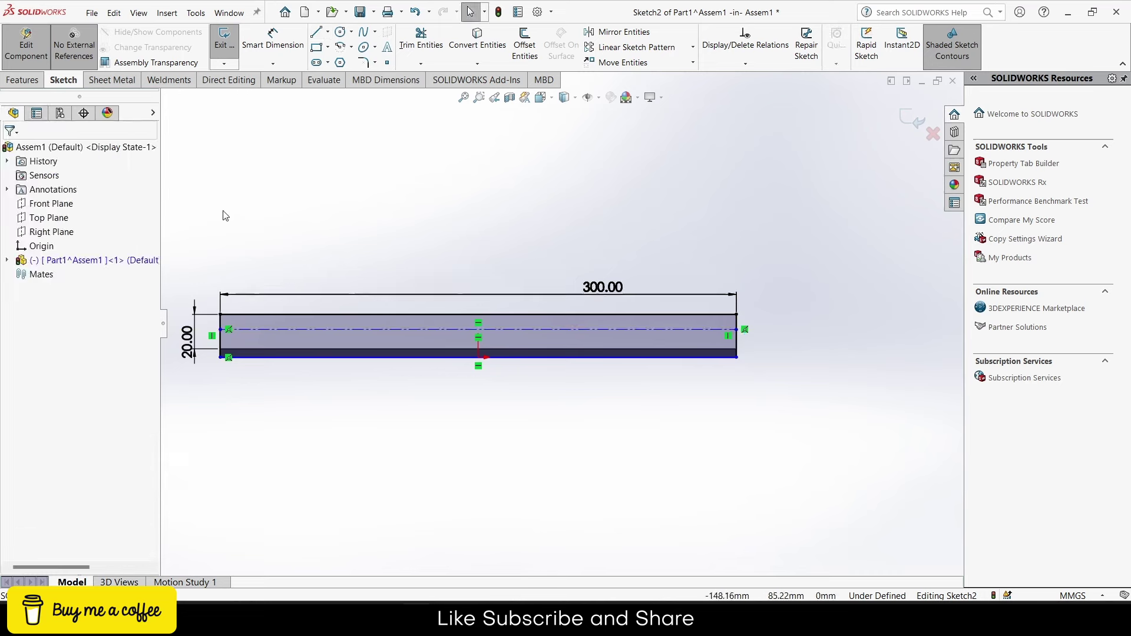
Step: Add a 17.48 dimension to the centerline and discard a redundant top-edge dimension
{"action": "left_click", "coordinate": [274, 46]}
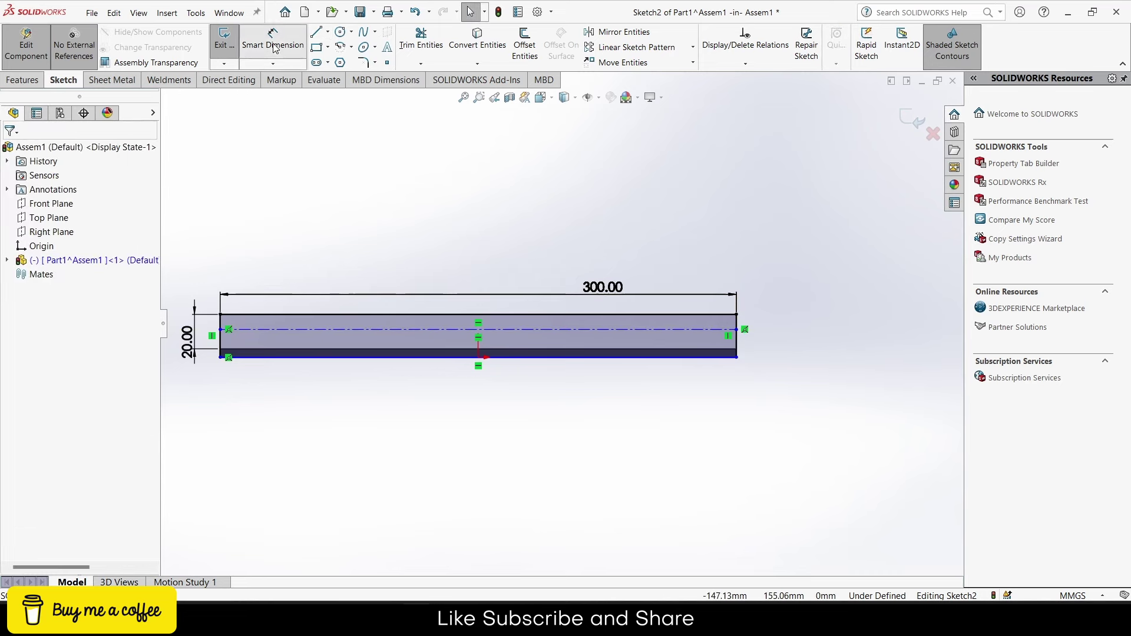
{"action": "left_click", "coordinate": [295, 329]}
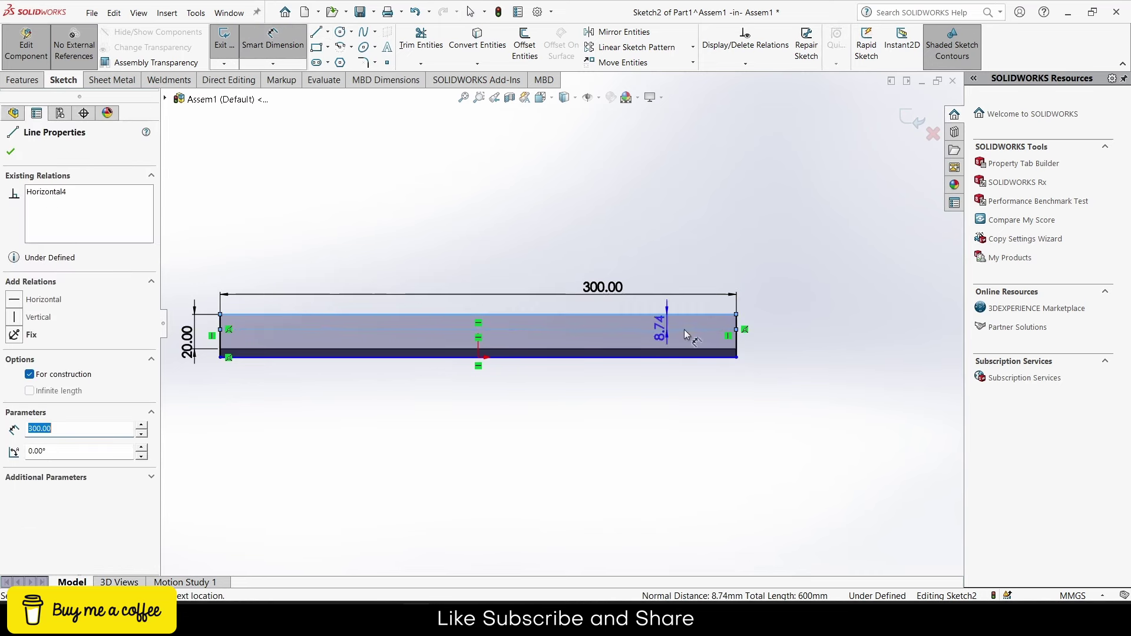
{"action": "left_click", "coordinate": [779, 335]}
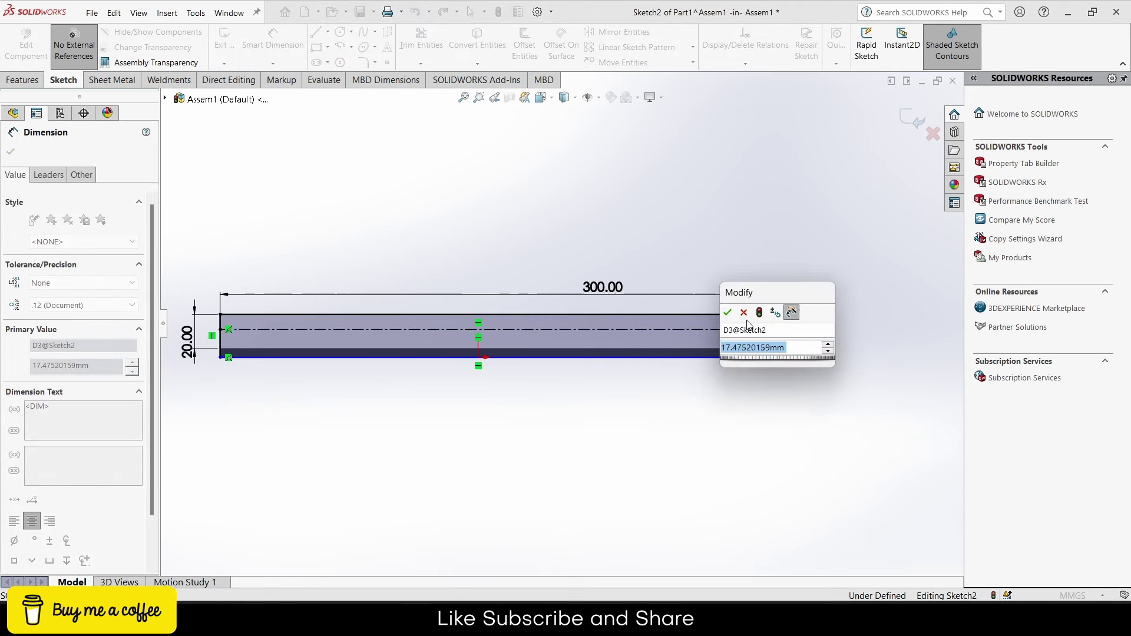
{"action": "left_click", "coordinate": [728, 312]}
{"action": "left_click", "coordinate": [653, 318]}
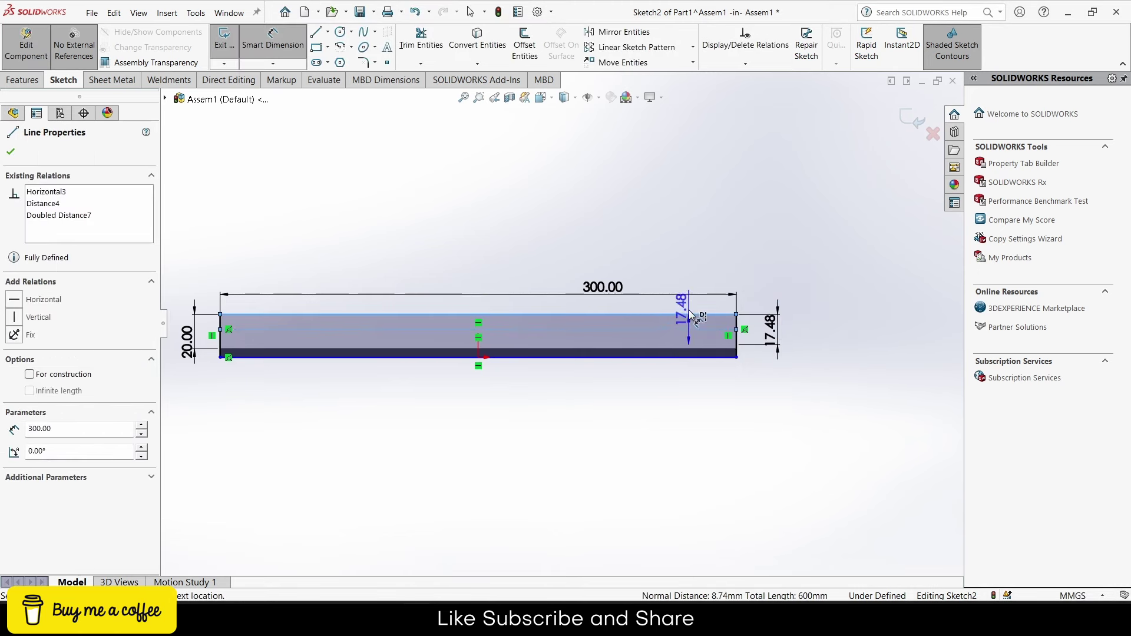
{"action": "scroll", "coordinate": [693, 319], "scroll_direction": "down", "scroll_amount": 3}
{"action": "left_click", "coordinate": [683, 330]}
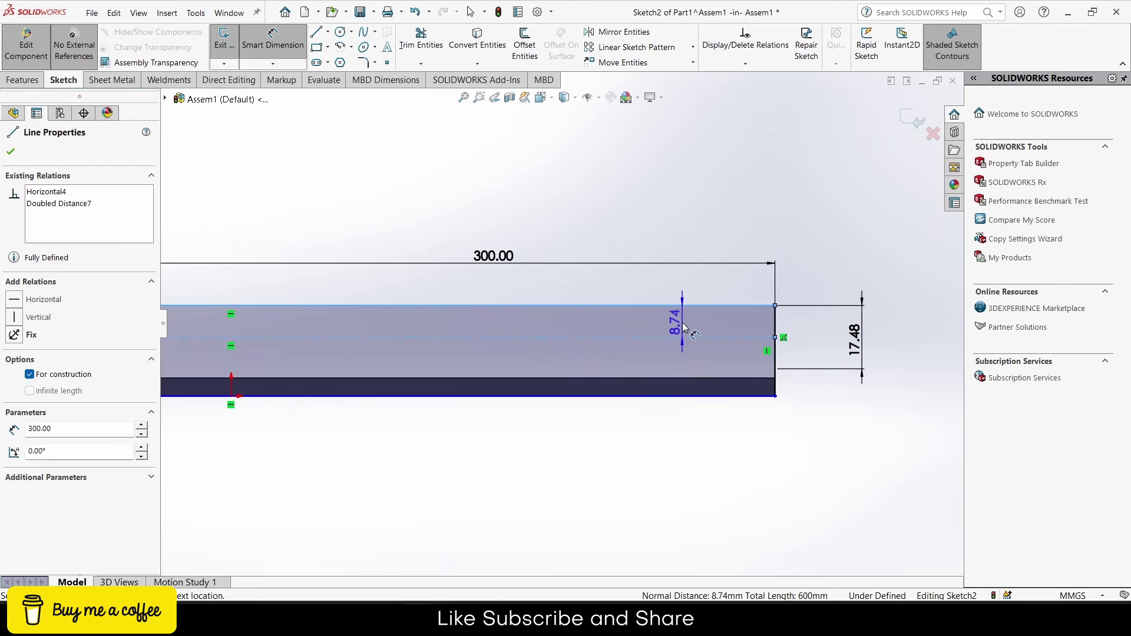
{"action": "left_click", "coordinate": [651, 333]}
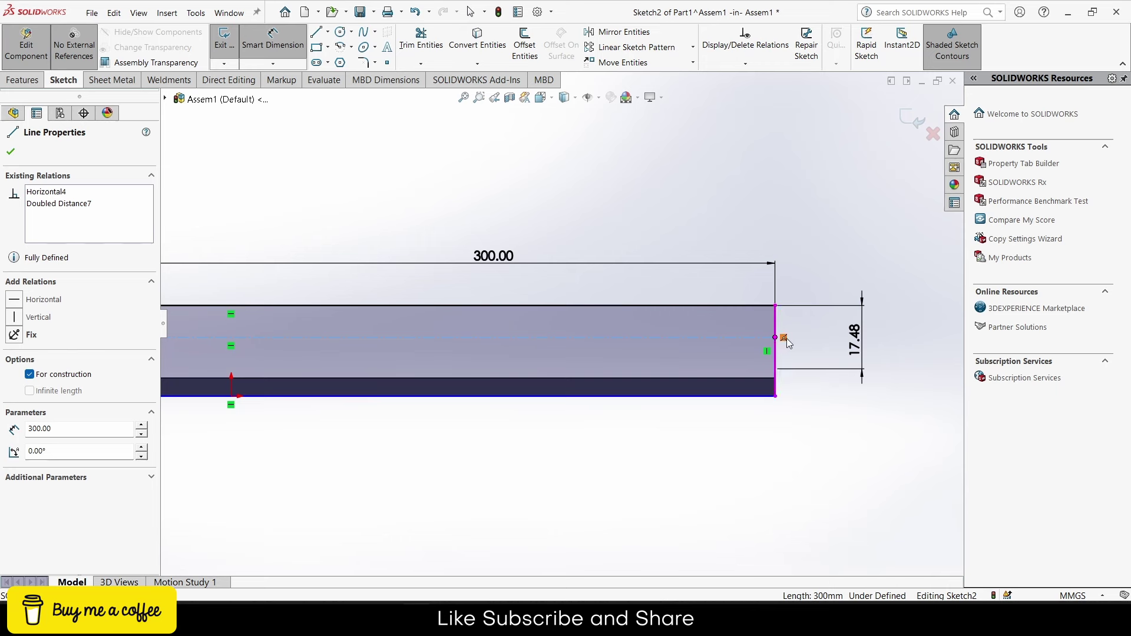
Step: Delete the centerline and confirm the deletion
{"action": "key", "text": "Escape"}
{"action": "key", "text": "Delete"}
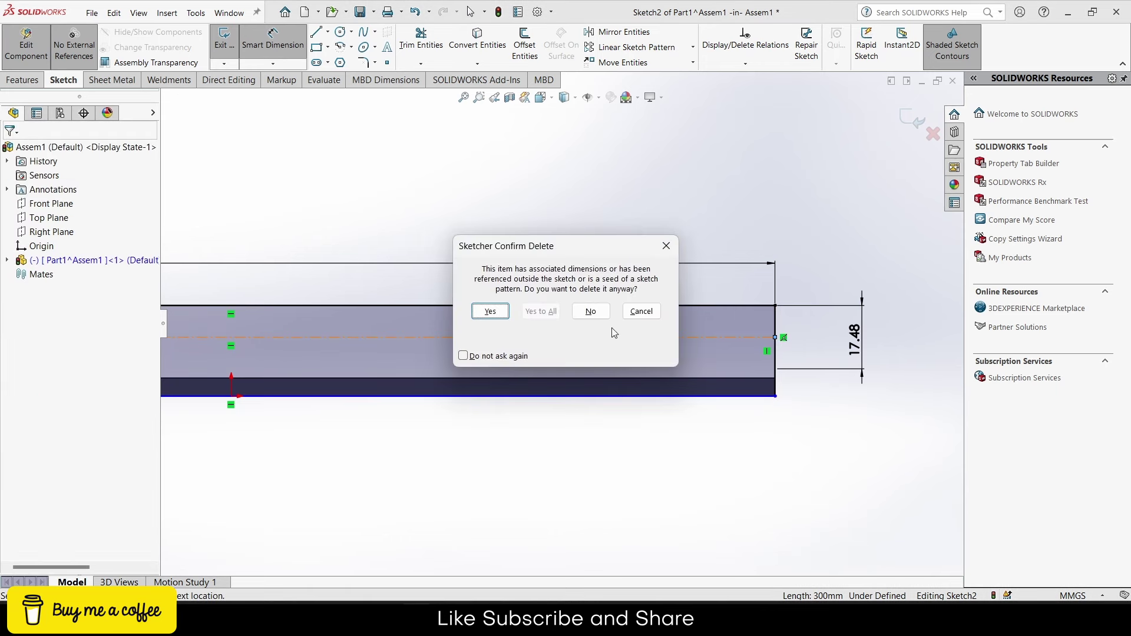
{"action": "left_click", "coordinate": [490, 311]}
{"action": "scroll", "coordinate": [669, 336], "scroll_direction": "up", "scroll_amount": 5}
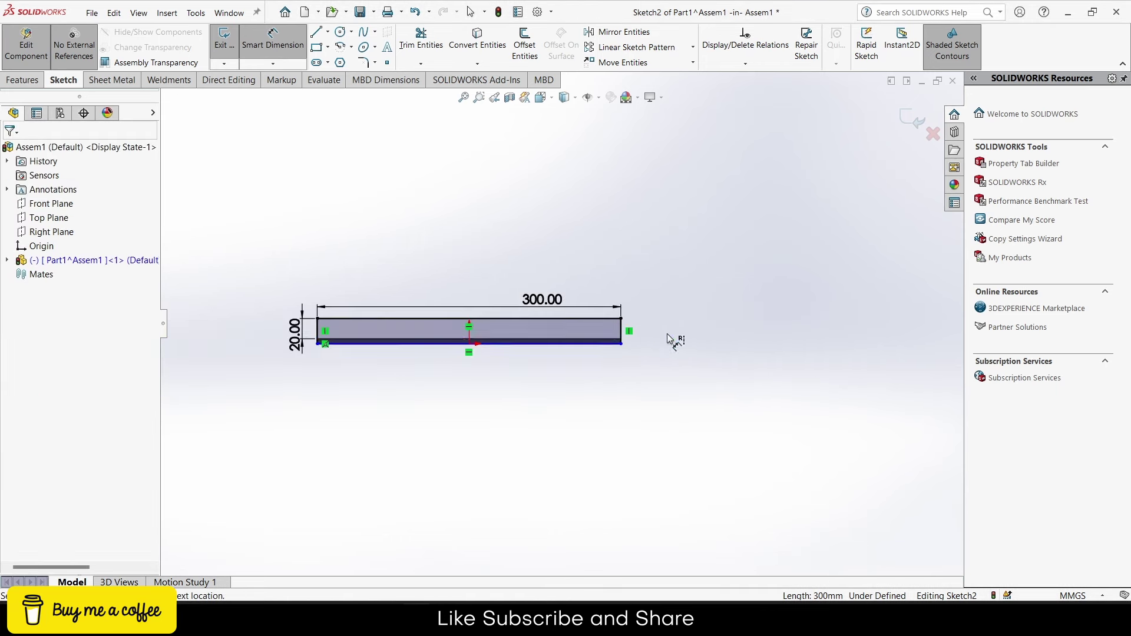
{"action": "scroll", "coordinate": [407, 349], "scroll_direction": "down", "scroll_amount": 2}
Step: Draw a midpoint line across the centre of the rectangle
{"action": "left_click", "coordinate": [327, 32]}
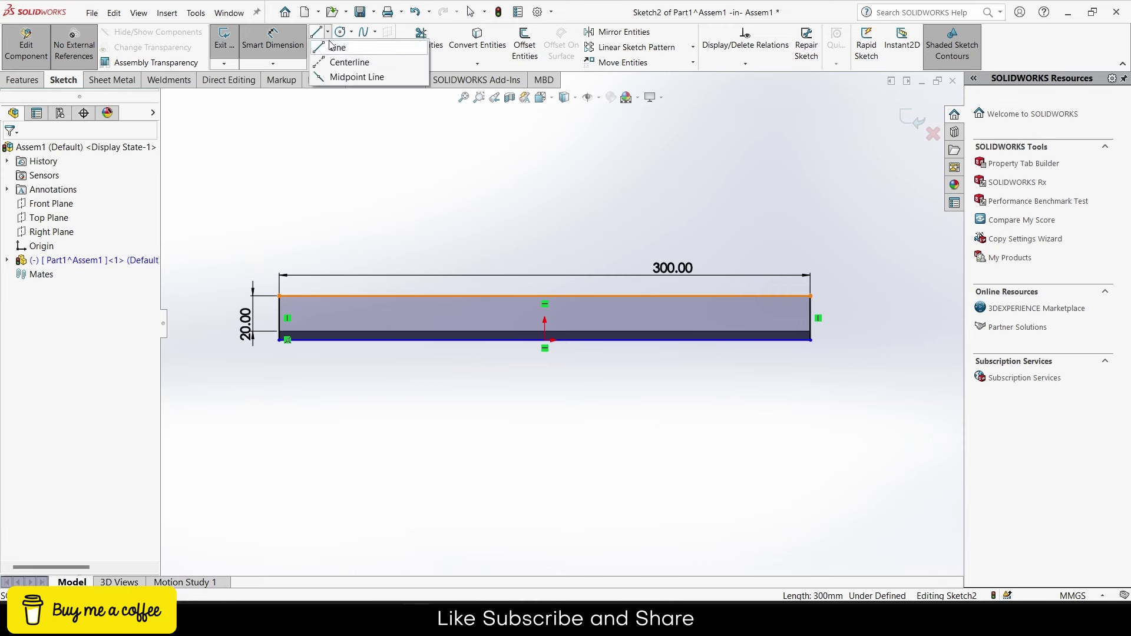
{"action": "left_click", "coordinate": [354, 76]}
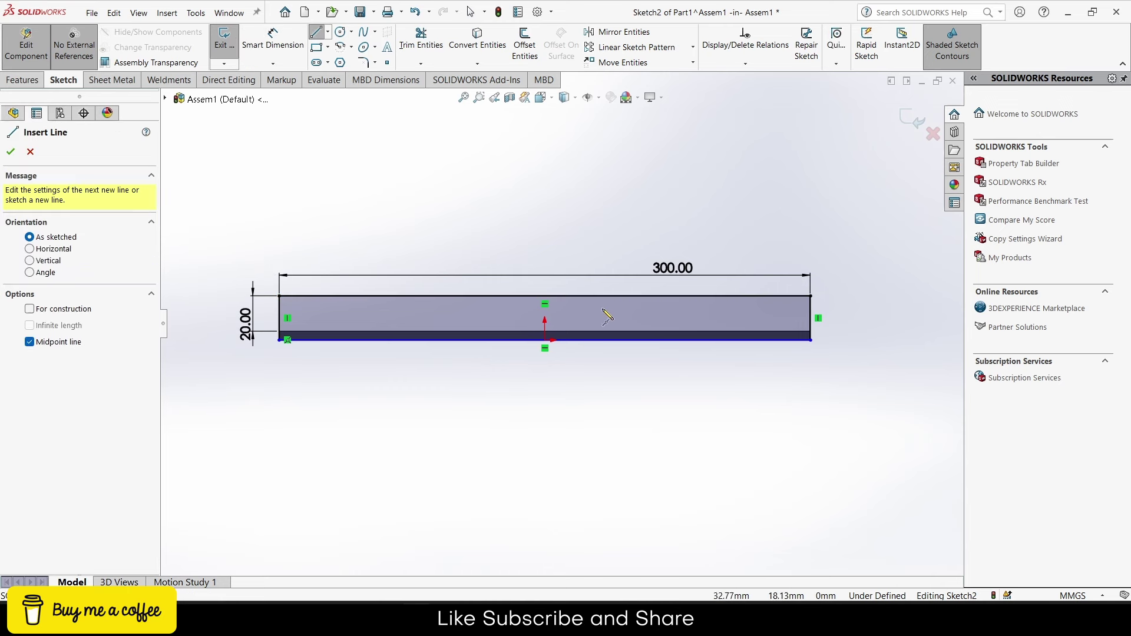
{"action": "left_click", "coordinate": [545, 319]}
{"action": "left_click", "coordinate": [721, 311]}
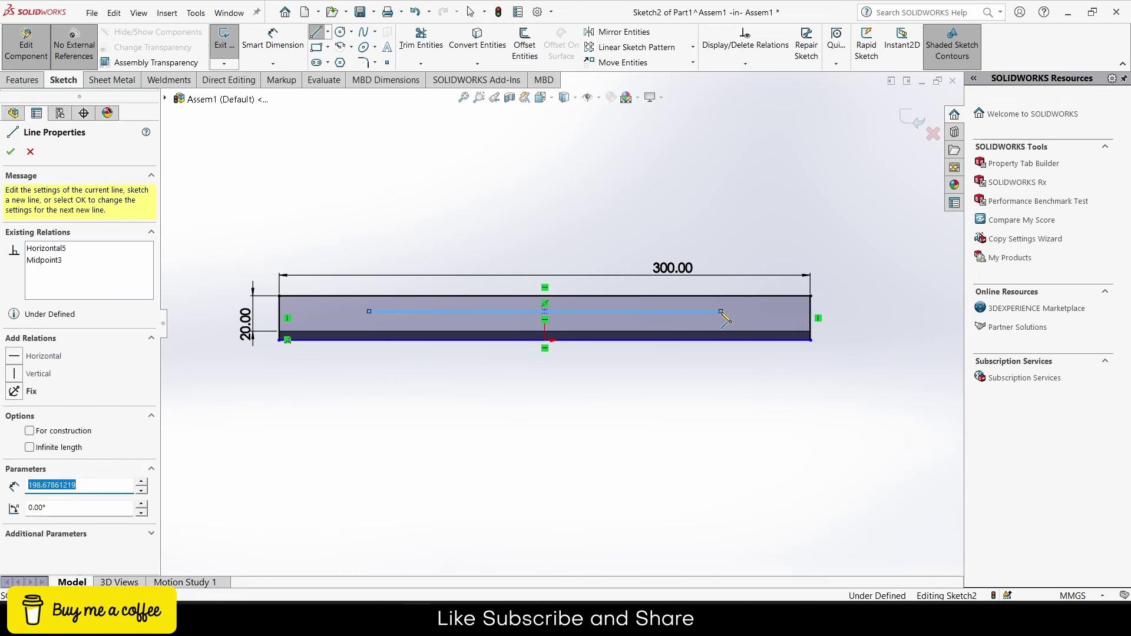
{"action": "key", "text": "Escape"}
{"action": "key", "text": "Escape"}
{"action": "left_click", "coordinate": [683, 311]}
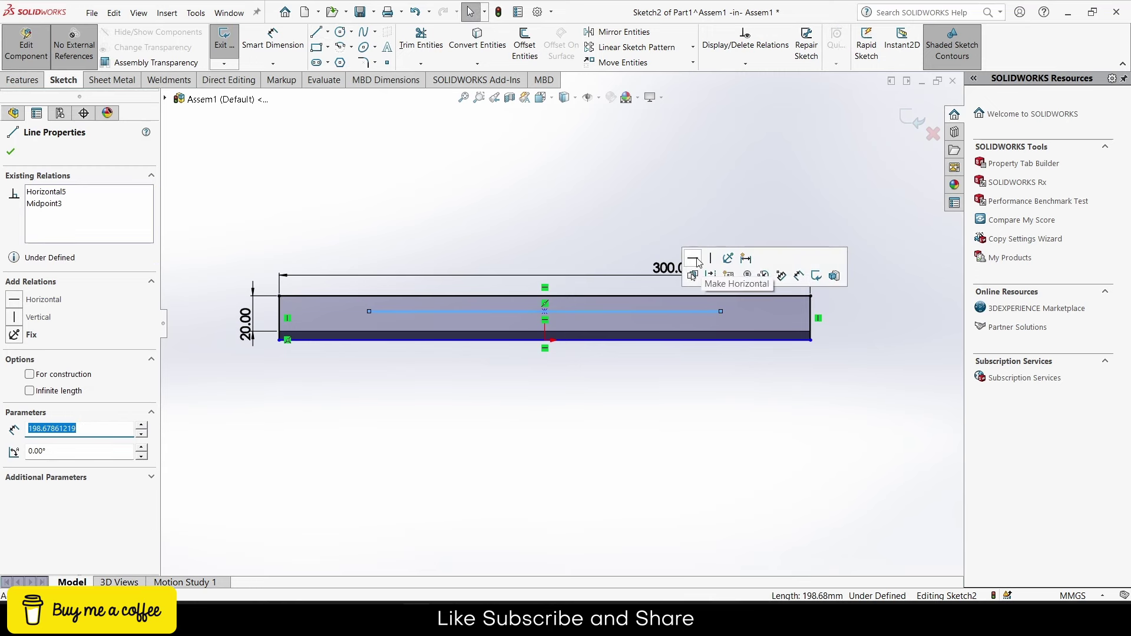
{"action": "key", "text": "Escape"}
Step: Dimension the middle line 10 mm below the top edge
{"action": "key", "text": "d"}
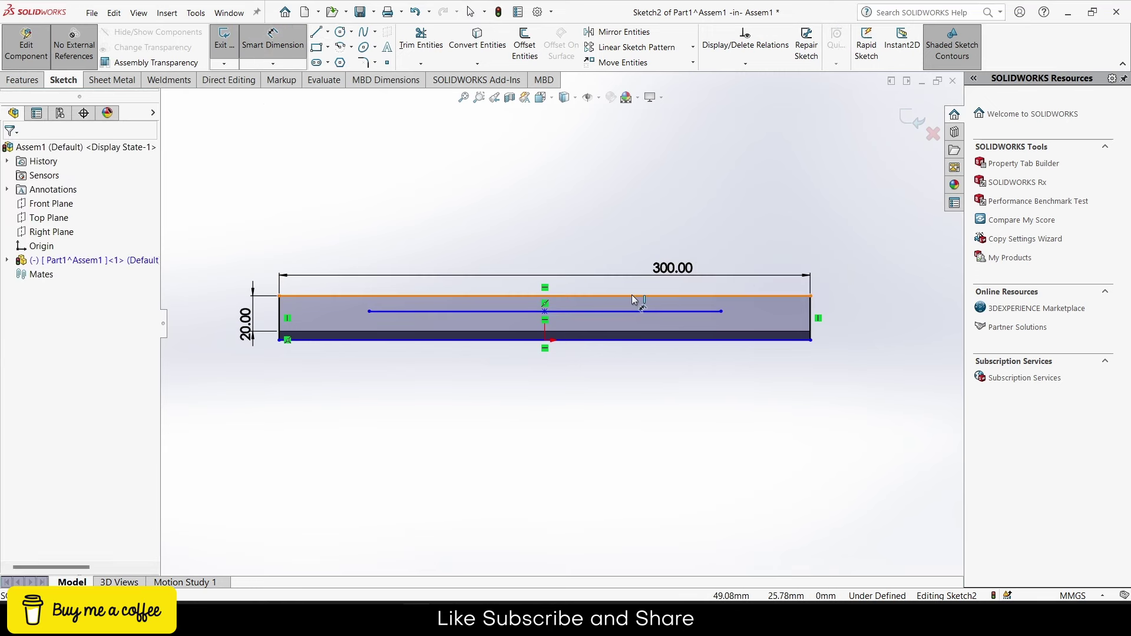
{"action": "left_click", "coordinate": [633, 296]}
{"action": "left_click", "coordinate": [872, 312]}
{"action": "type", "text": "10"}
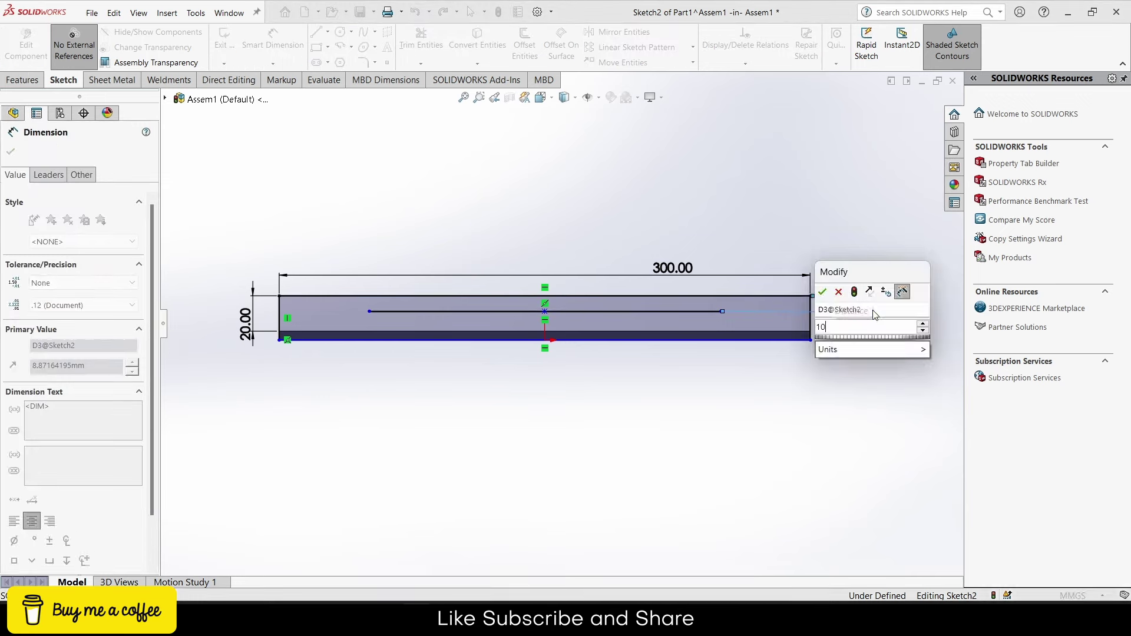
{"action": "key", "text": "Return"}
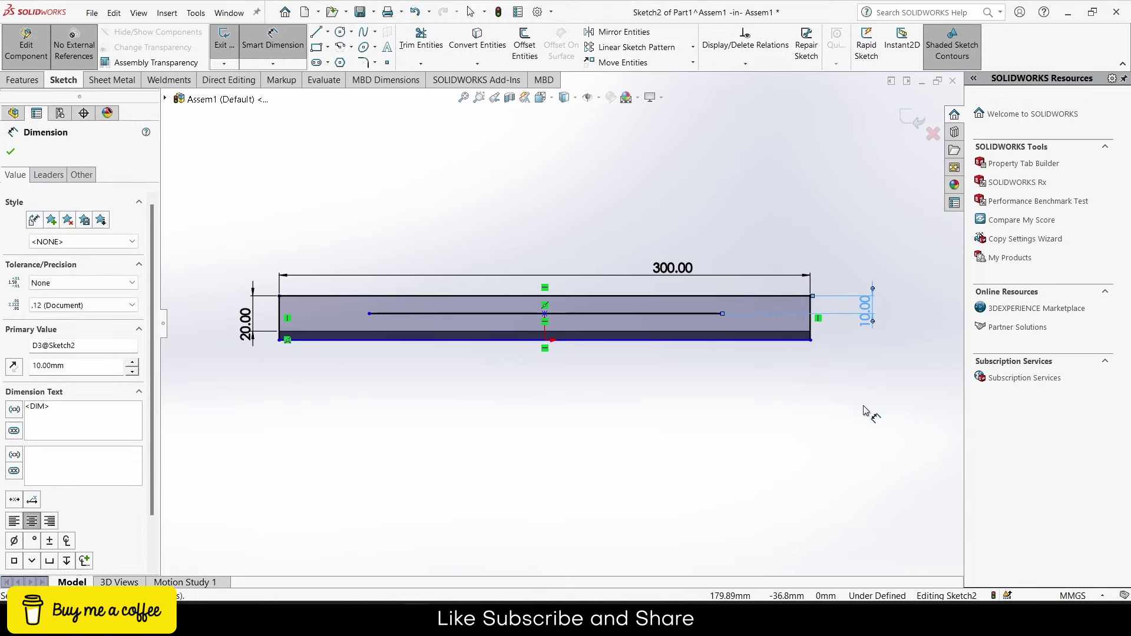
{"action": "key", "text": "Escape"}
{"action": "left_click", "coordinate": [273, 41]}
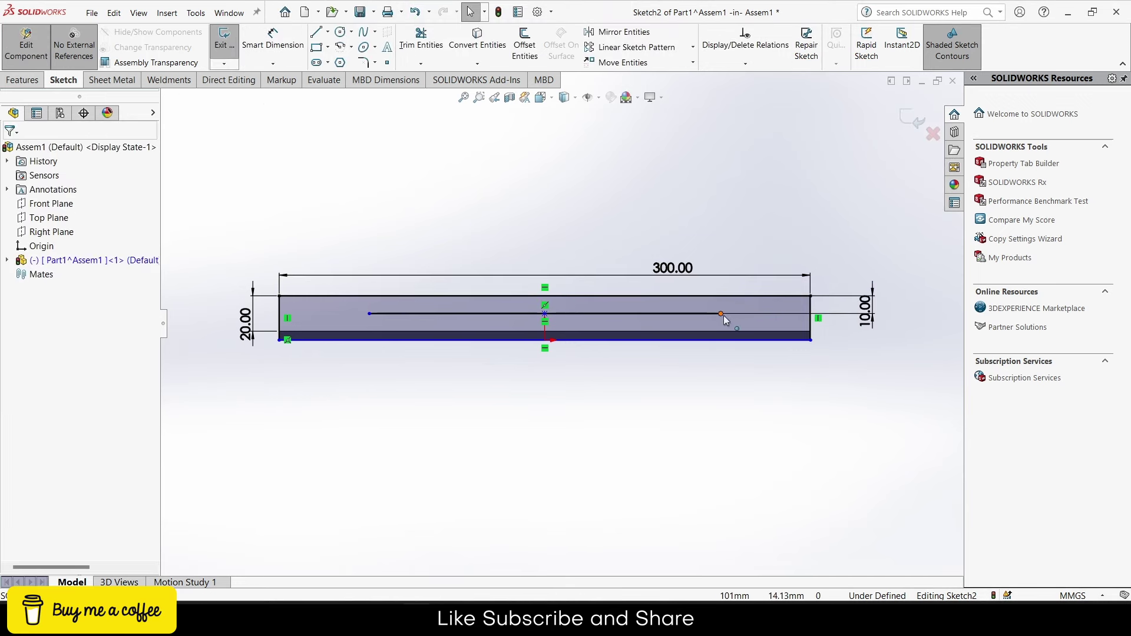
Step: Stretch the middle line to both edges and set it For construction
{"action": "left_click_drag", "start_coordinate": [722, 314], "coordinate": [808, 315]}
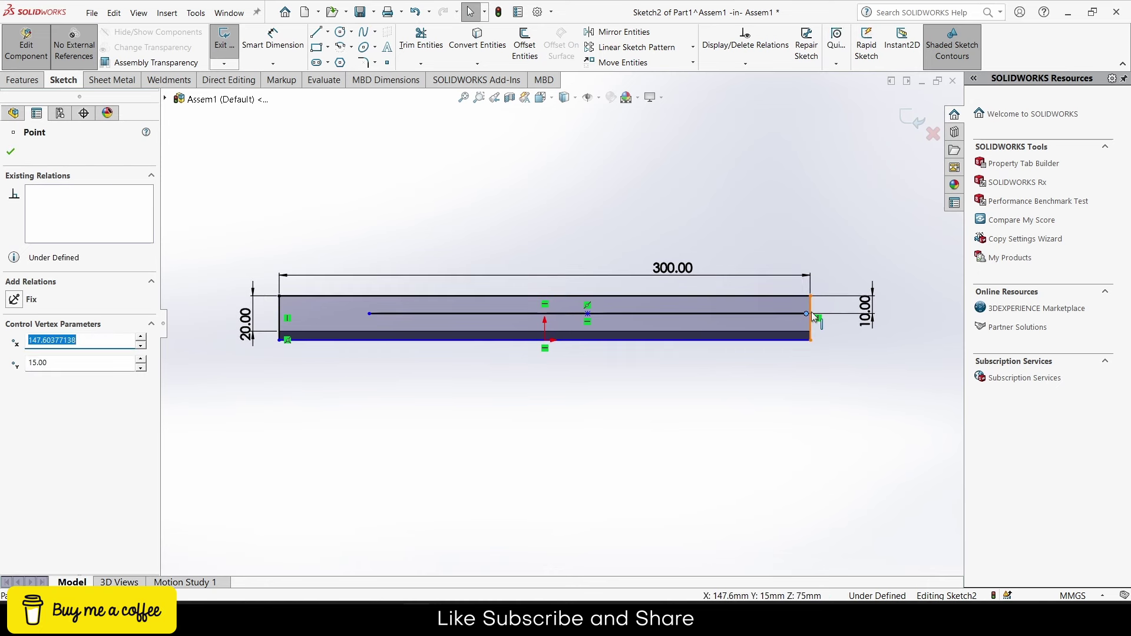
{"action": "scroll", "coordinate": [808, 319], "scroll_direction": "down", "scroll_amount": 4}
{"action": "scroll", "coordinate": [691, 305], "scroll_direction": "down", "scroll_amount": 2}
{"action": "left_click", "coordinate": [752, 342]}
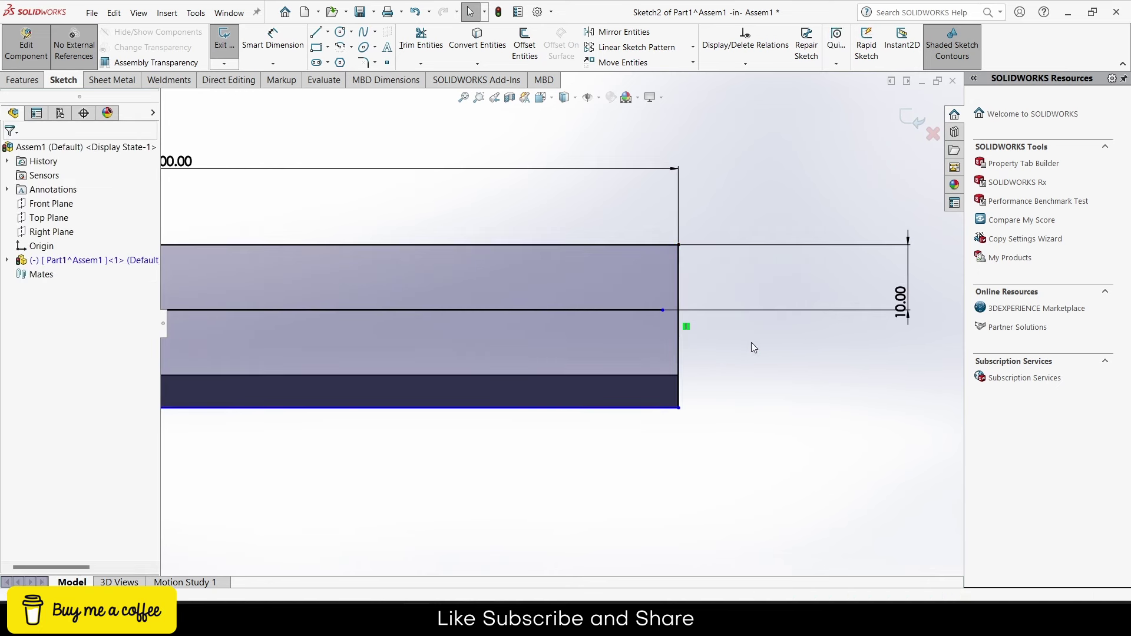
{"action": "left_click_drag", "start_coordinate": [663, 311], "coordinate": [682, 311]}
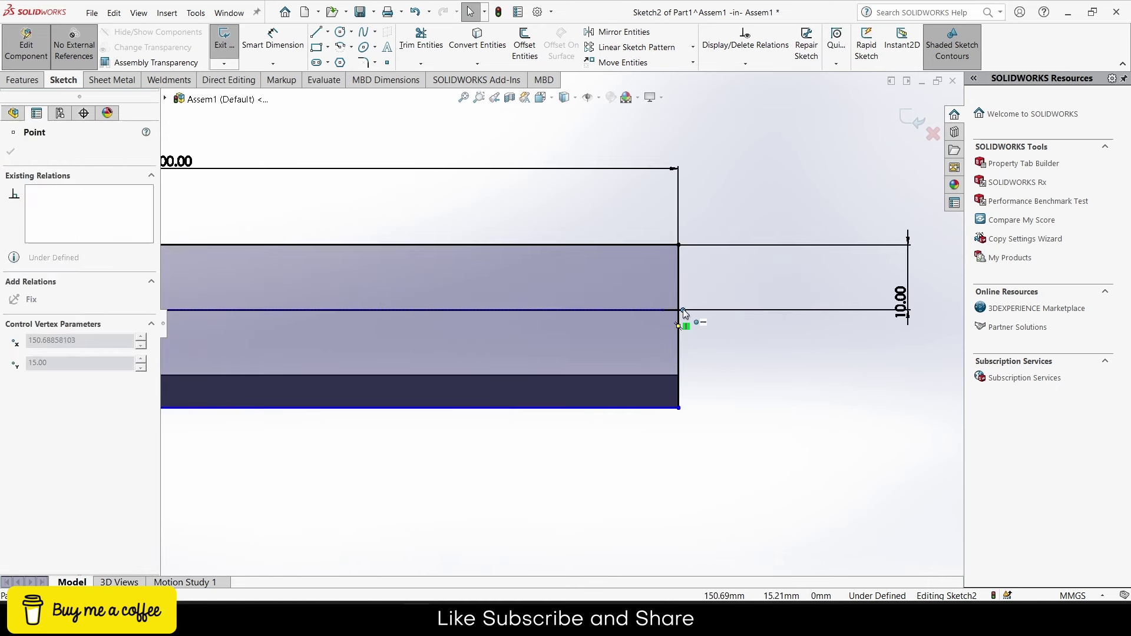
{"action": "left_click", "coordinate": [814, 397]}
{"action": "scroll", "coordinate": [807, 400], "scroll_direction": "up", "scroll_amount": 3}
{"action": "scroll", "coordinate": [806, 401], "scroll_direction": "up", "scroll_amount": 2}
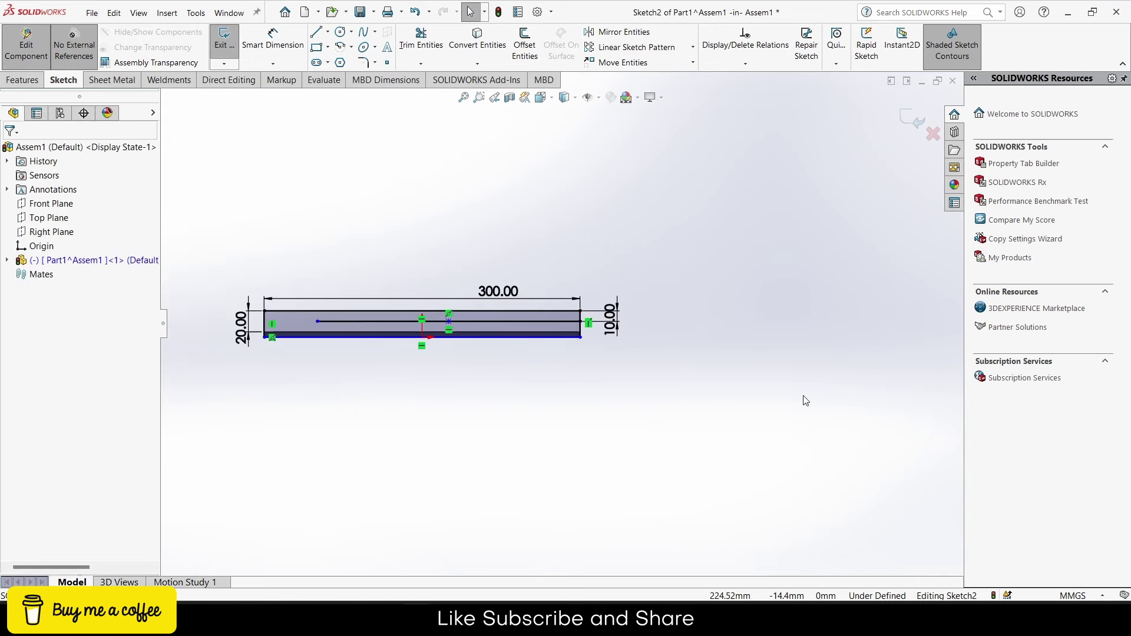
{"action": "scroll", "coordinate": [306, 318], "scroll_direction": "down", "scroll_amount": 3}
{"action": "left_click_drag", "start_coordinate": [483, 333], "coordinate": [286, 333]}
{"action": "left_click", "coordinate": [442, 446]}
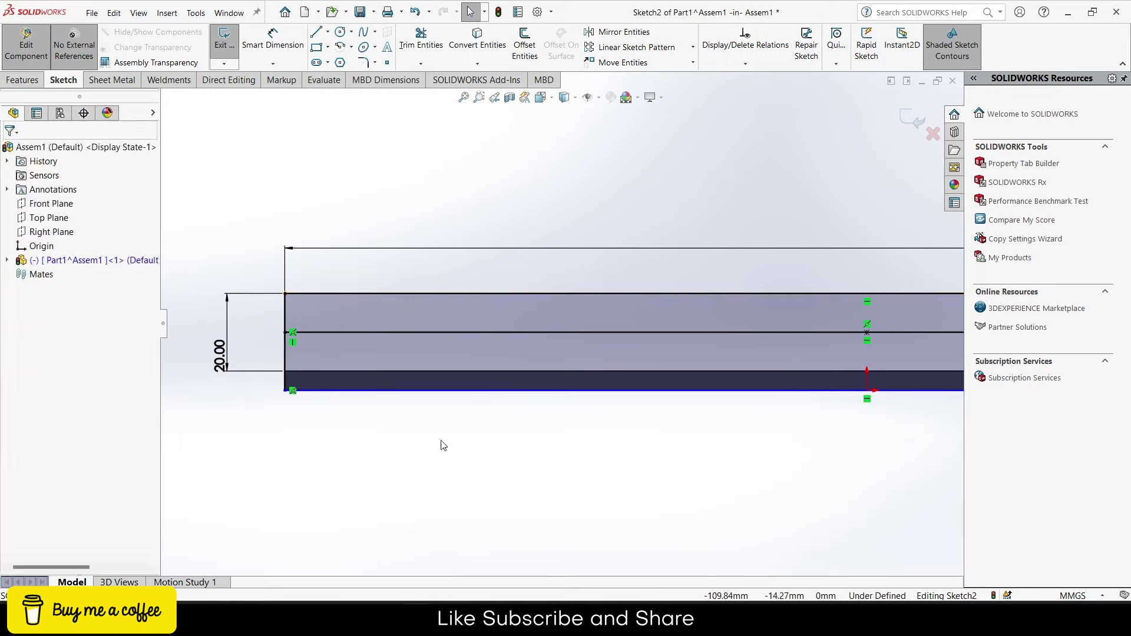
{"action": "left_click", "coordinate": [477, 333]}
{"action": "left_click", "coordinate": [529, 295]}
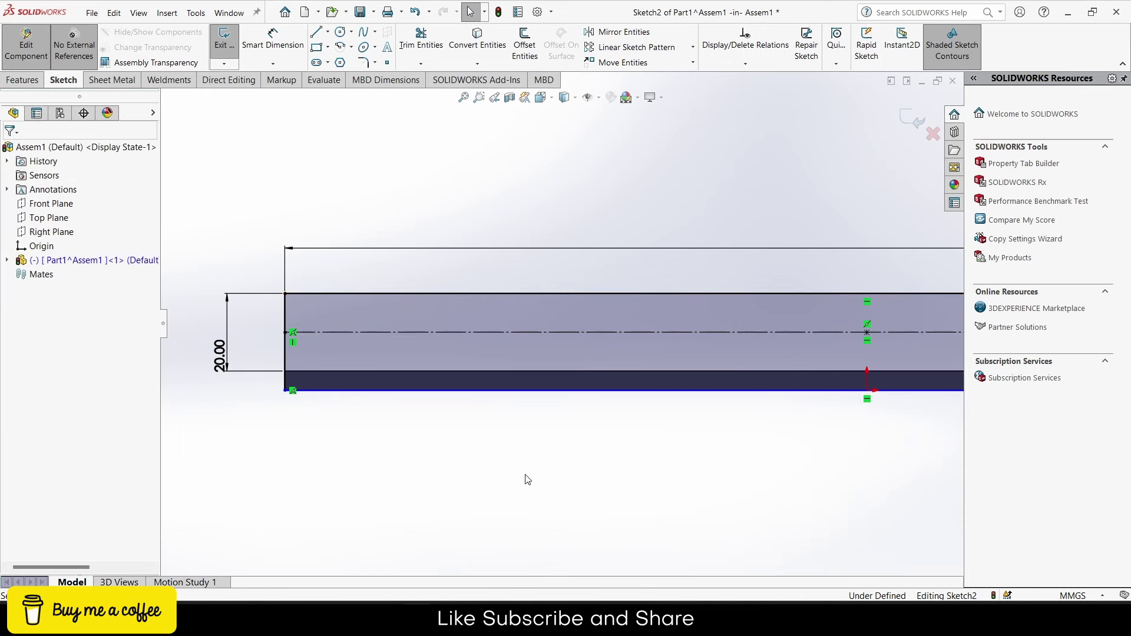
Step: Draw a straight slot along the centerline
{"action": "left_click", "coordinate": [316, 63]}
{"action": "left_click", "coordinate": [335, 333]}
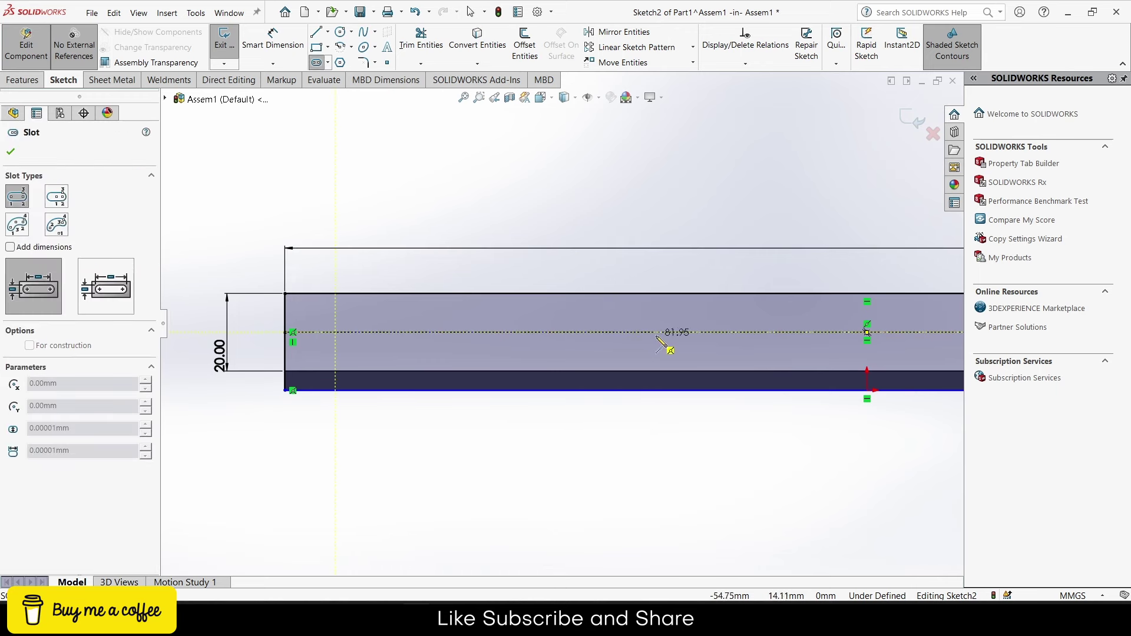
{"action": "left_click", "coordinate": [735, 333]}
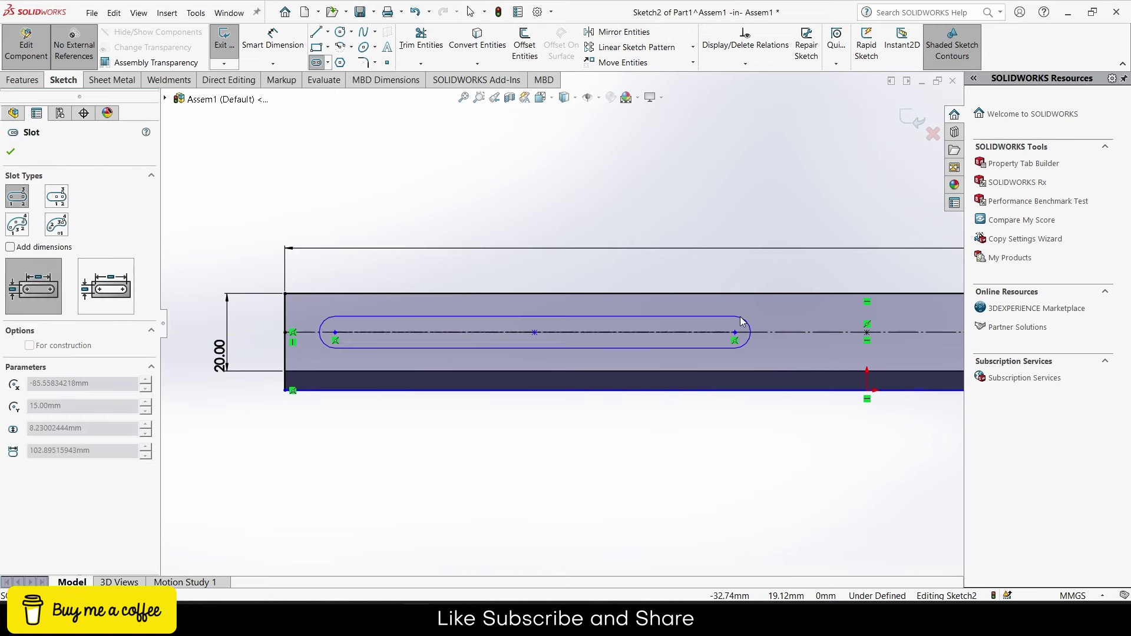
{"action": "left_click", "coordinate": [730, 352]}
{"action": "left_click", "coordinate": [270, 47]}
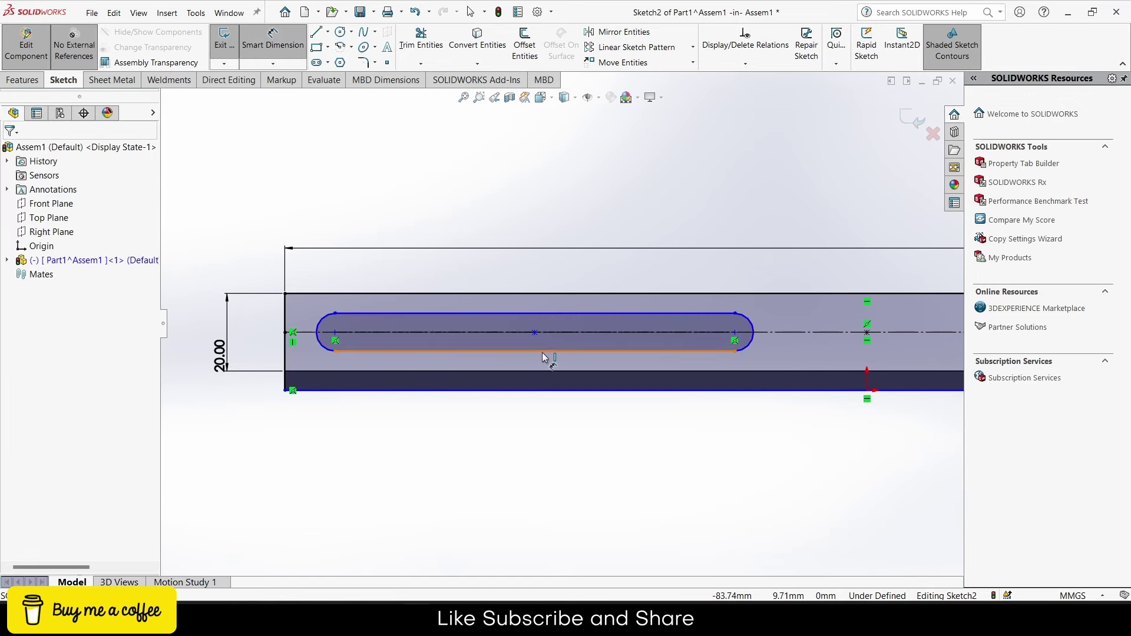
Step: Dimension the slot with 100 mm centre spacing and R5 ends
{"action": "left_click", "coordinate": [546, 334]}
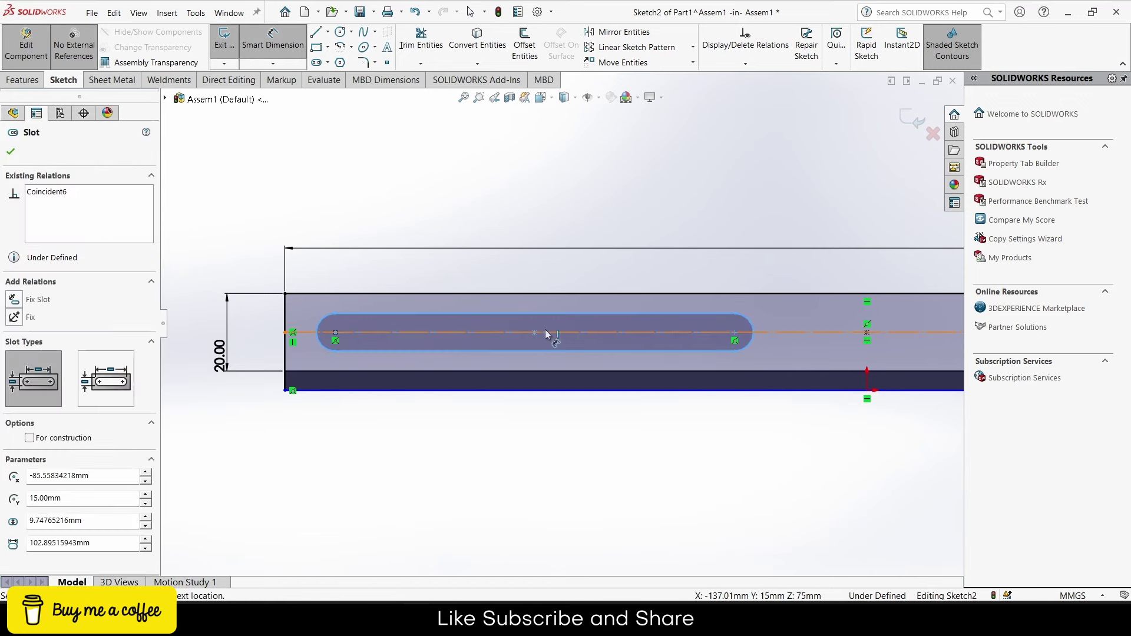
{"action": "left_click", "coordinate": [735, 334]}
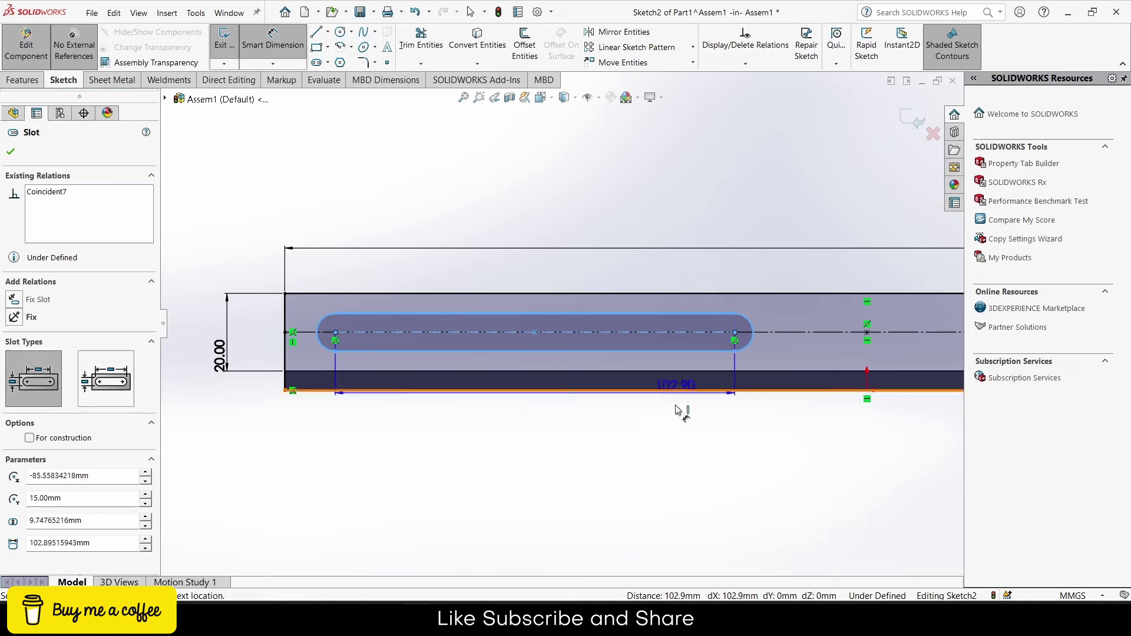
{"action": "left_click", "coordinate": [674, 449]}
{"action": "type", "text": "100"}
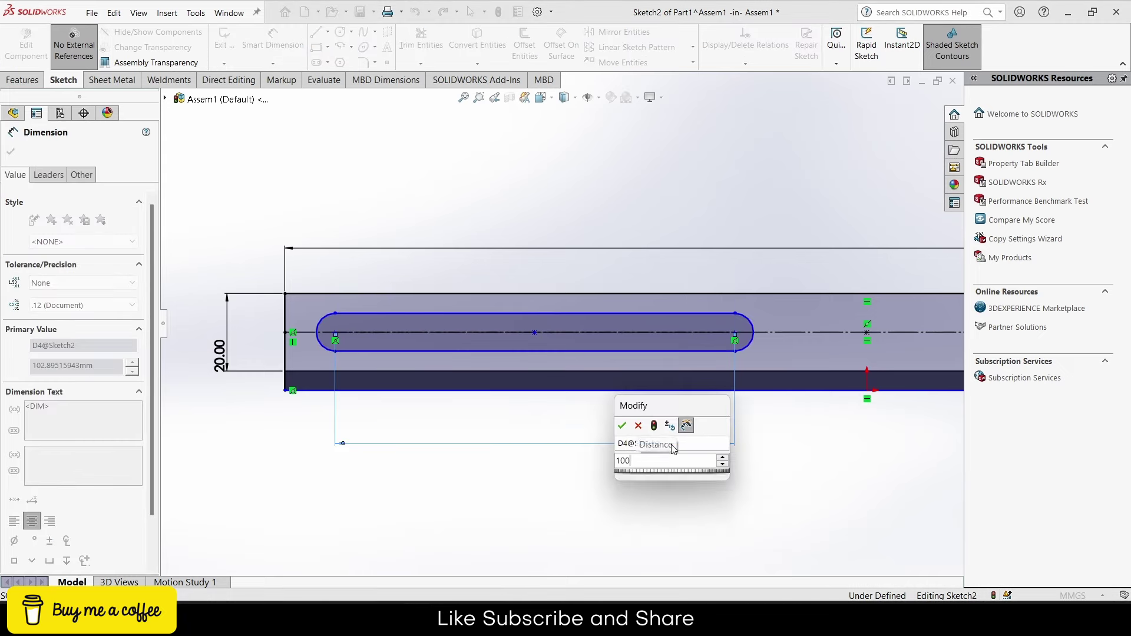
{"action": "key", "text": "Return"}
{"action": "left_click", "coordinate": [320, 323]}
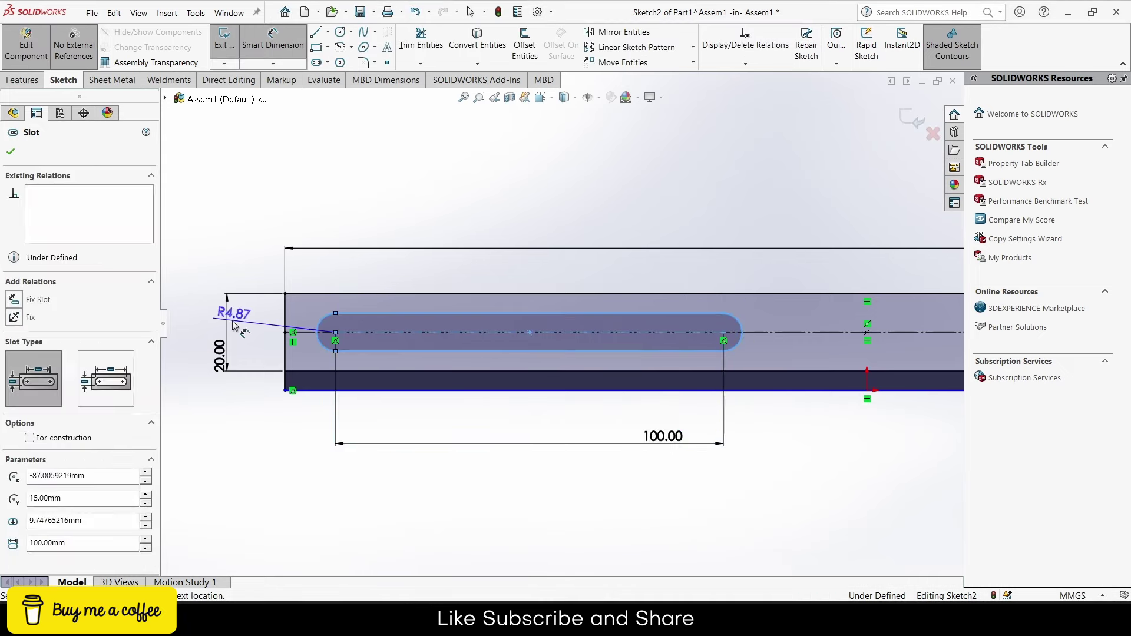
{"action": "left_click", "coordinate": [233, 321]}
{"action": "type", "text": "5"}
{"action": "key", "text": "Return"}
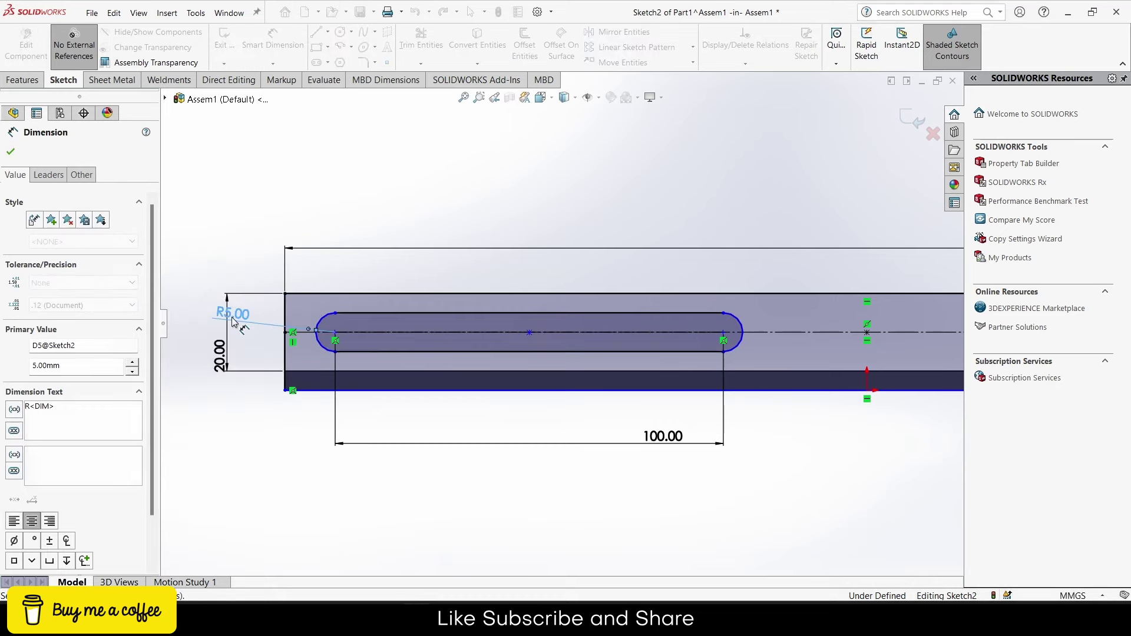
Step: Place the slot's left centre 15 mm from the link's left edge
{"action": "left_click", "coordinate": [284, 354]}
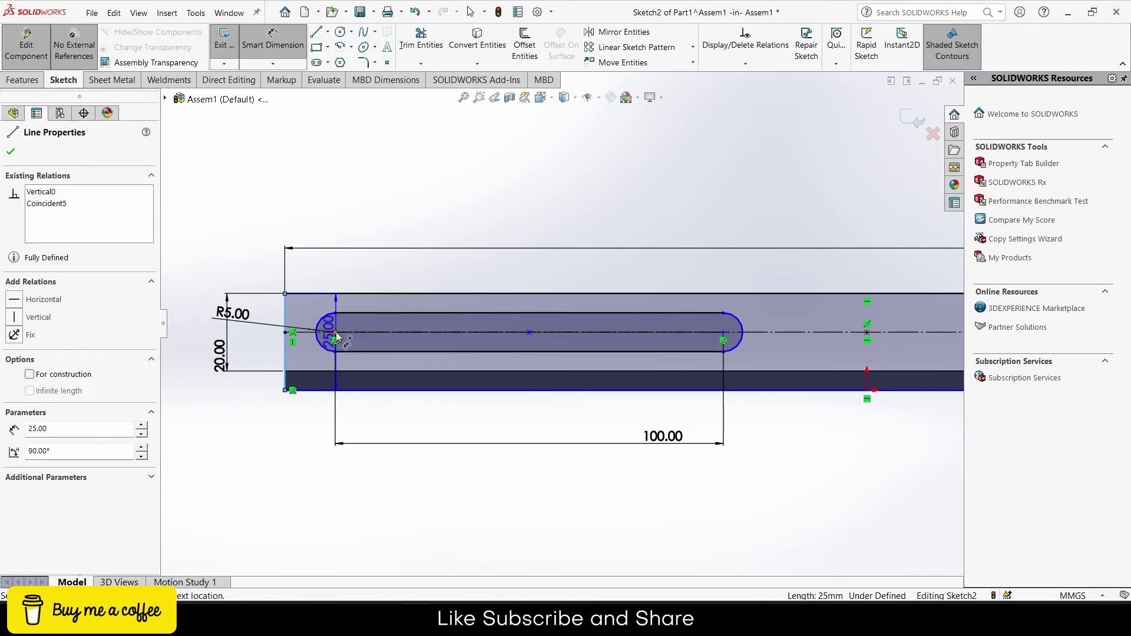
{"action": "left_click", "coordinate": [335, 333]}
{"action": "left_click", "coordinate": [318, 455]}
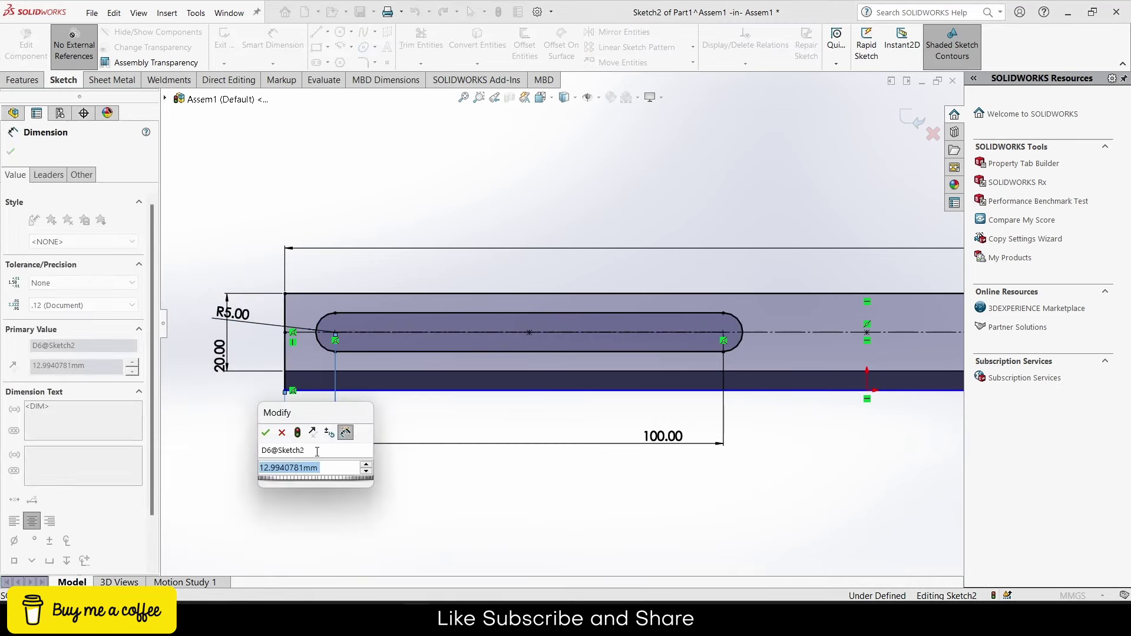
{"action": "type", "text": "15"}
{"action": "key", "text": "Return"}
{"action": "scroll", "coordinate": [505, 439], "scroll_direction": "up", "scroll_amount": 3}
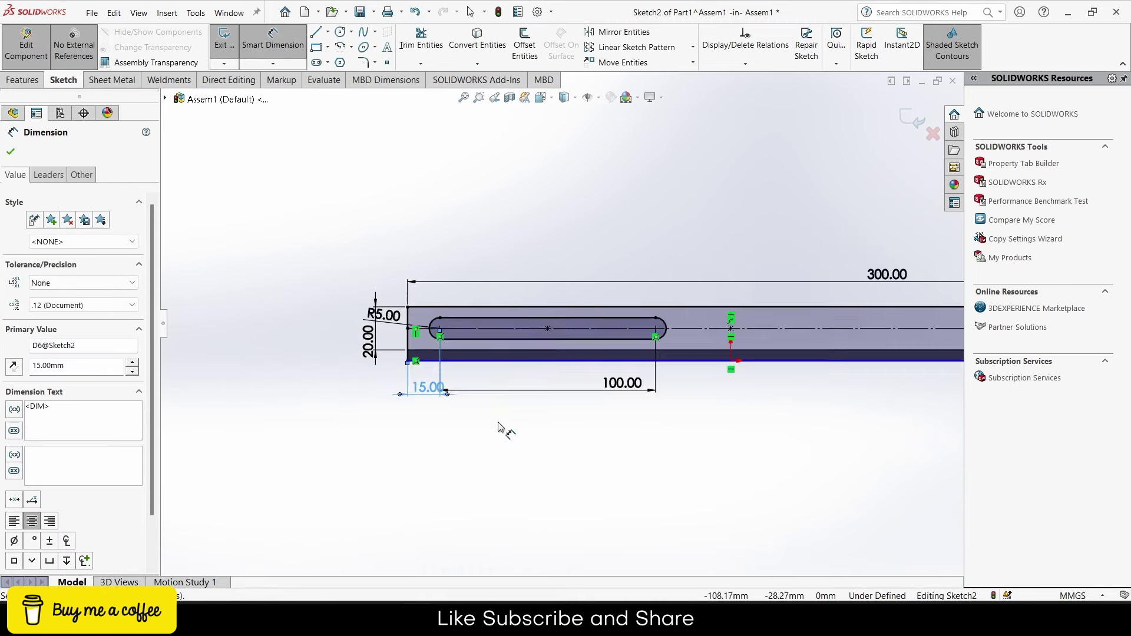
{"action": "scroll", "coordinate": [667, 423], "scroll_direction": "up", "scroll_amount": 2}
{"action": "scroll", "coordinate": [810, 314], "scroll_direction": "down", "scroll_amount": 2}
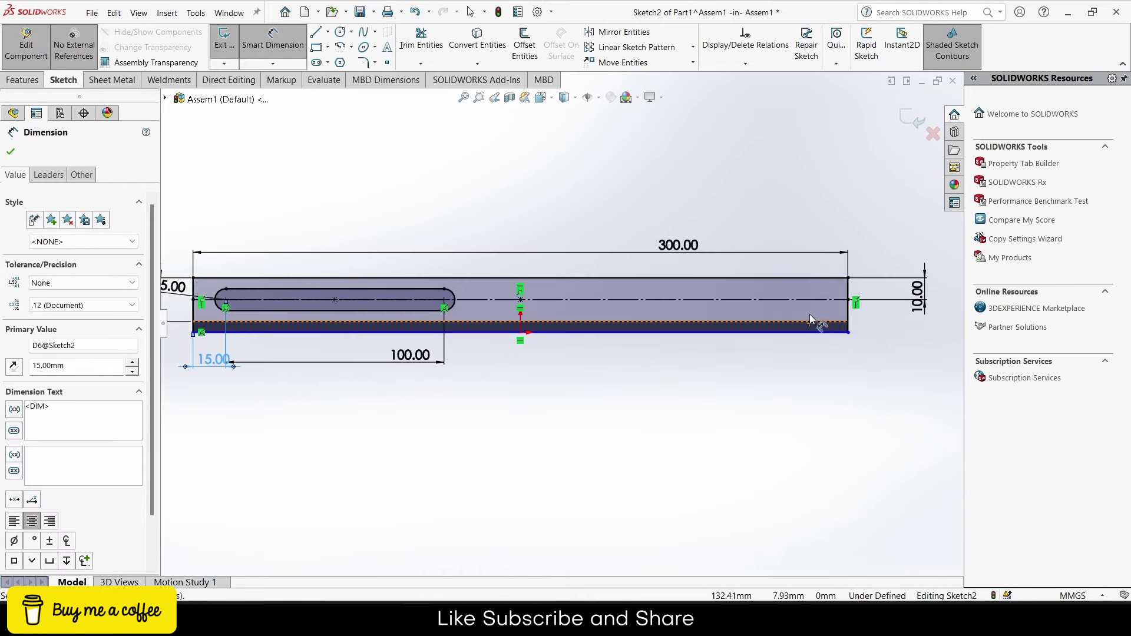
Step: Draw a circle on the centerline near the link's right end
{"action": "scroll", "coordinate": [809, 314], "scroll_direction": "down", "scroll_amount": 2}
{"action": "left_click", "coordinate": [340, 33]}
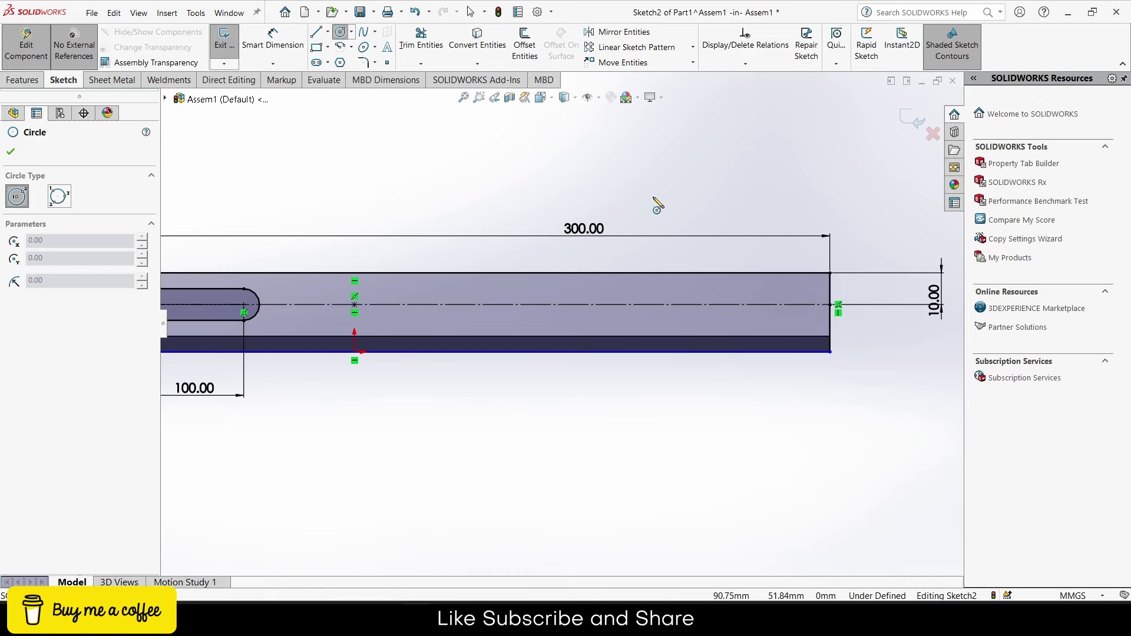
{"action": "left_click", "coordinate": [766, 305]}
{"action": "key", "text": "f"}
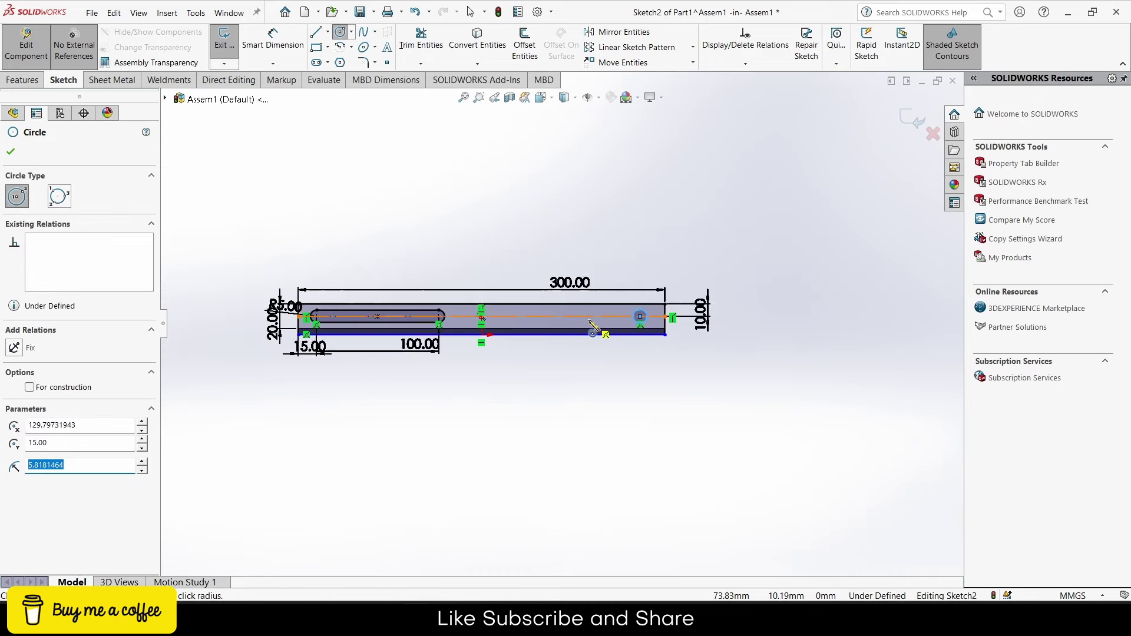
Step: Dimension the circle's diameter to 10 mm
{"action": "left_click", "coordinate": [276, 45]}
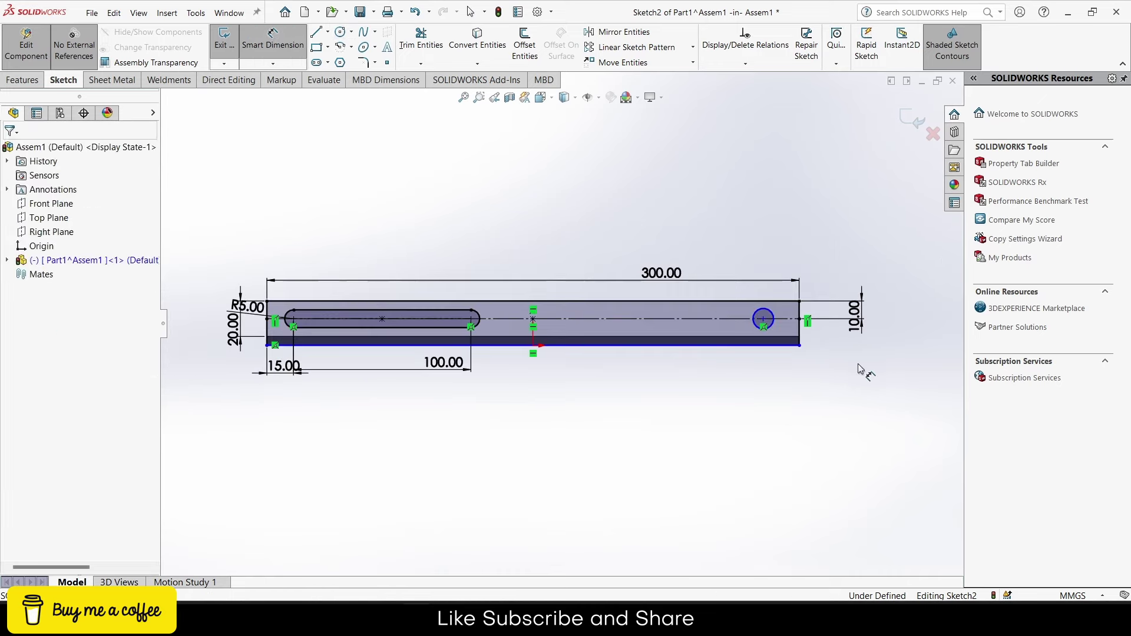
{"action": "scroll", "coordinate": [863, 368], "scroll_direction": "down", "scroll_amount": 5}
{"action": "left_click", "coordinate": [568, 281]}
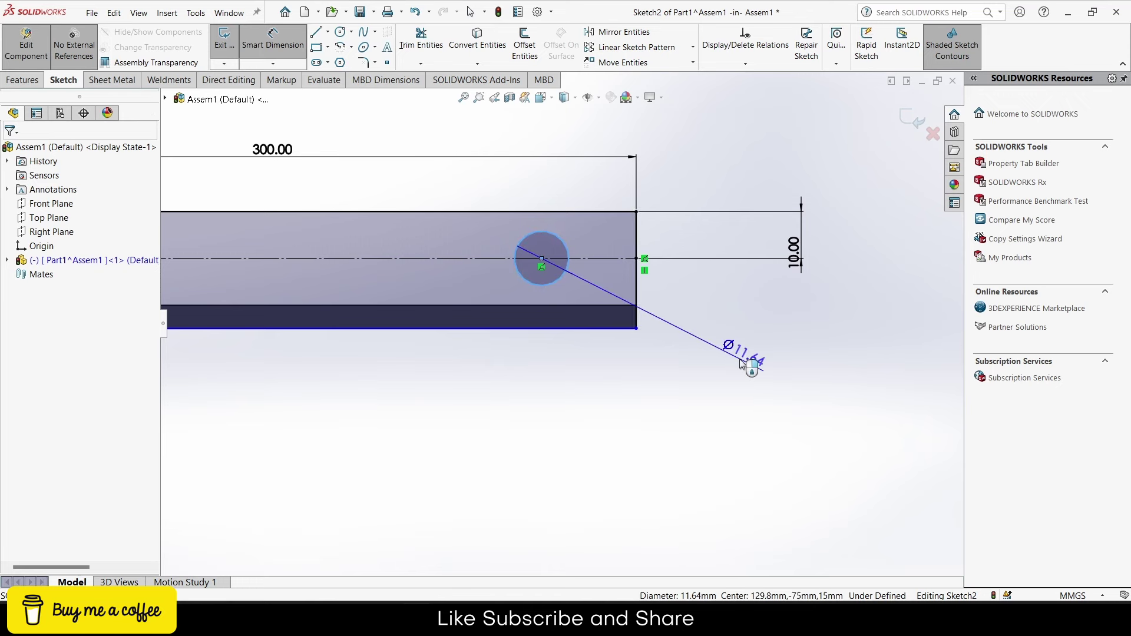
{"action": "left_click", "coordinate": [677, 362]}
{"action": "type", "text": "5.00mm"}
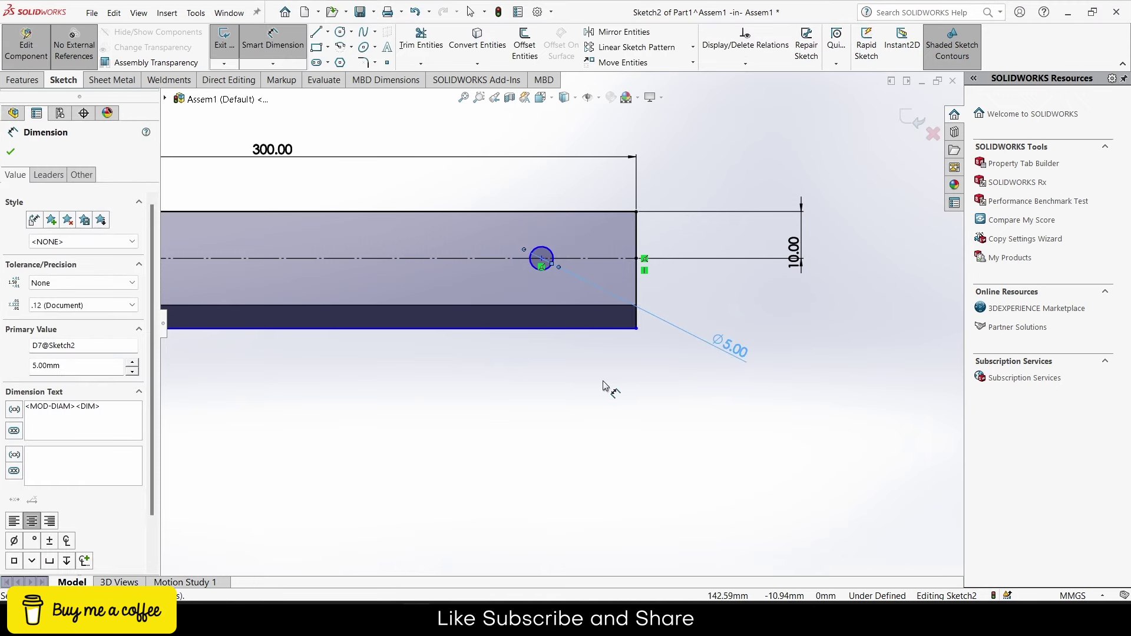
{"action": "scroll", "coordinate": [604, 380], "scroll_direction": "up", "scroll_amount": 3}
{"action": "scroll", "coordinate": [673, 357], "scroll_direction": "down", "scroll_amount": 2}
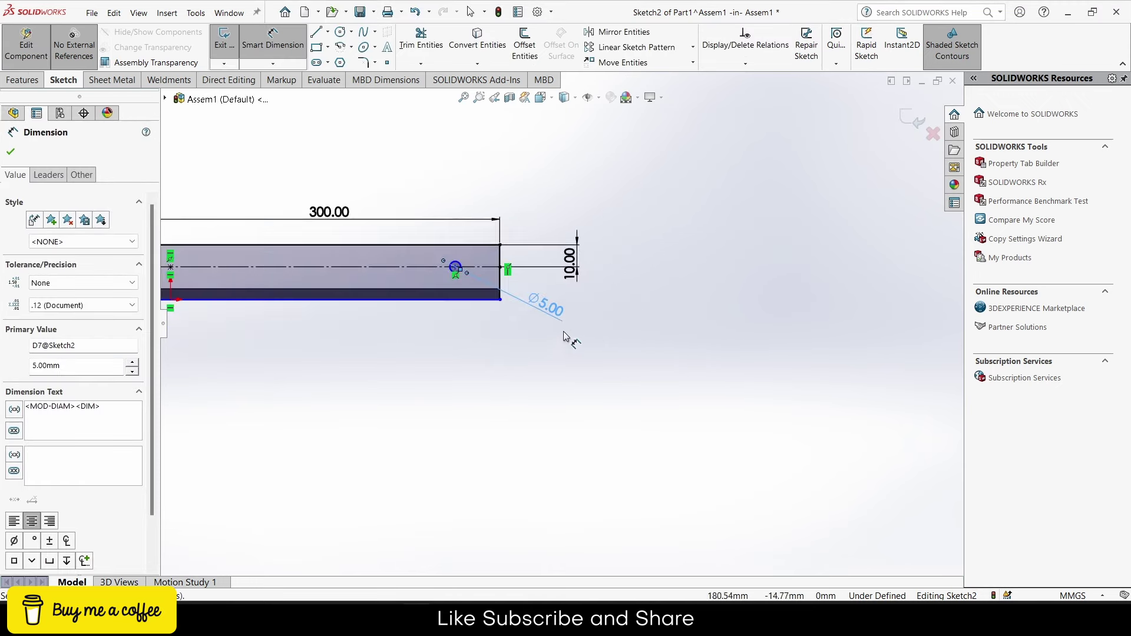
{"action": "left_click", "coordinate": [550, 315]}
{"action": "type", "text": "10"}
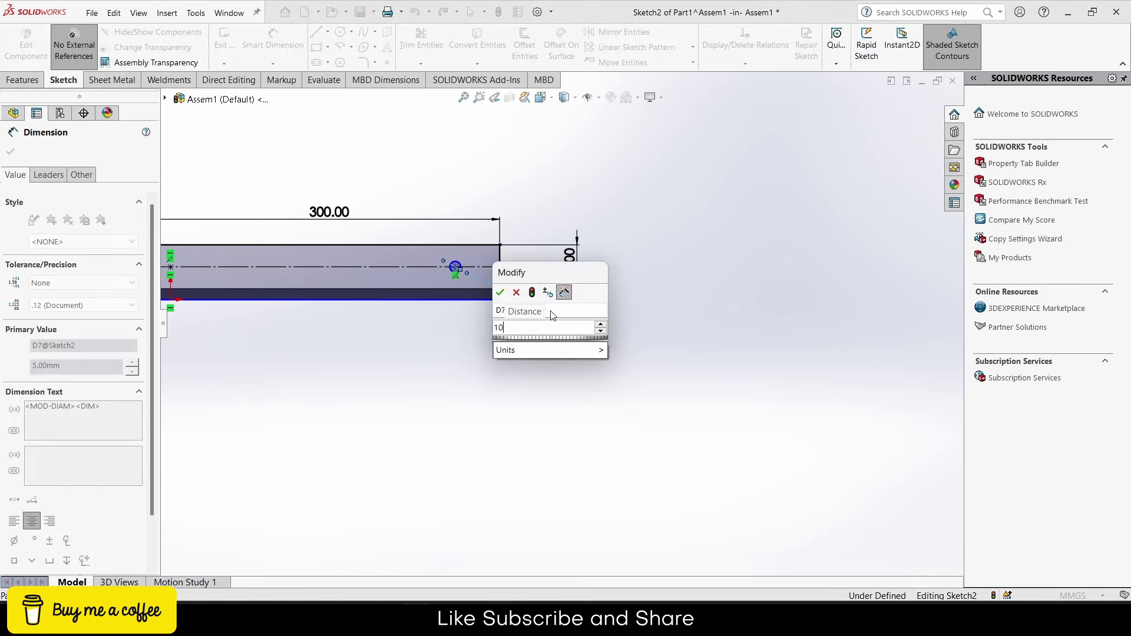
{"action": "key", "text": "Return"}
{"action": "key", "text": "Escape"}
Step: Dimension the circle centre 15 mm from the link's right edge
{"action": "scroll", "coordinate": [480, 298], "scroll_direction": "down", "scroll_amount": 2}
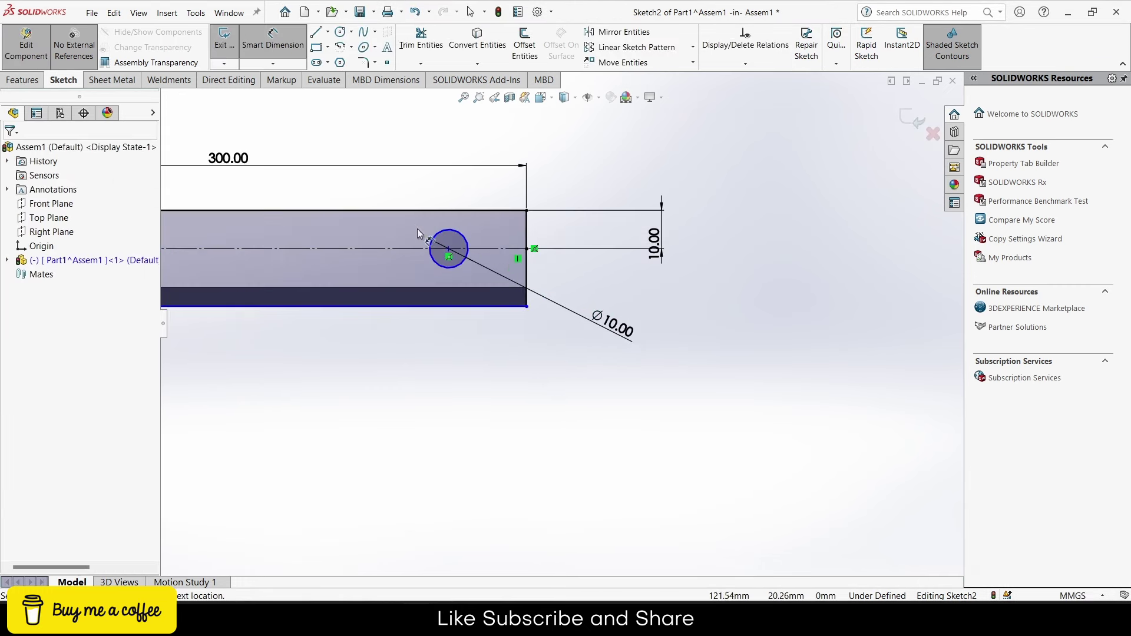
{"action": "left_click", "coordinate": [448, 249]}
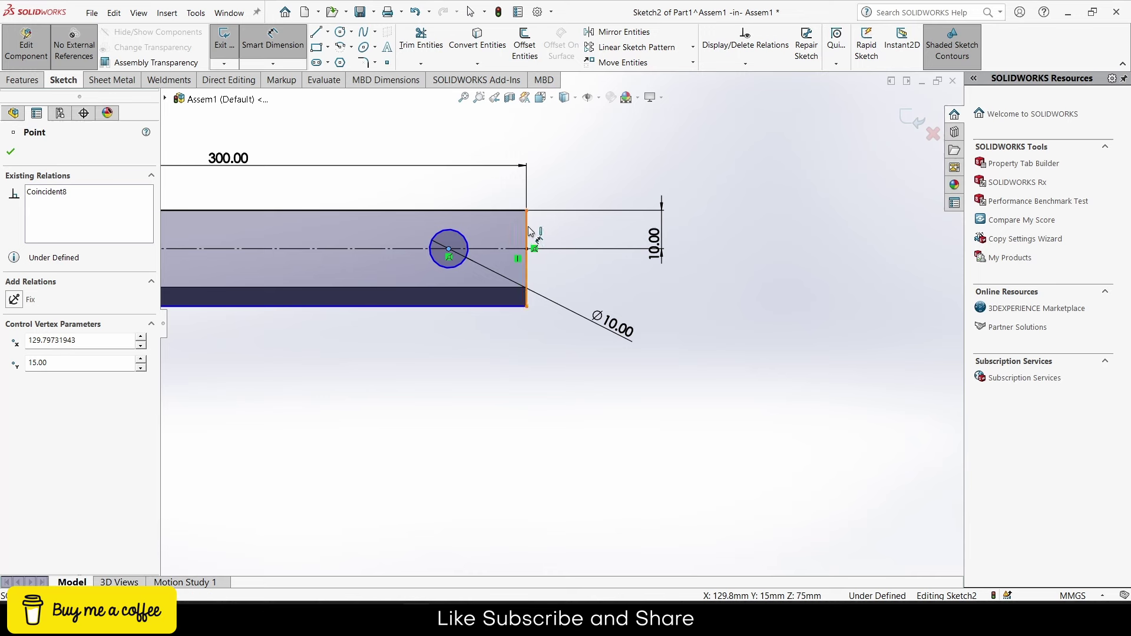
{"action": "left_click", "coordinate": [529, 231]}
{"action": "left_click", "coordinate": [494, 401]}
{"action": "type", "text": "15"}
{"action": "key", "text": "Return"}
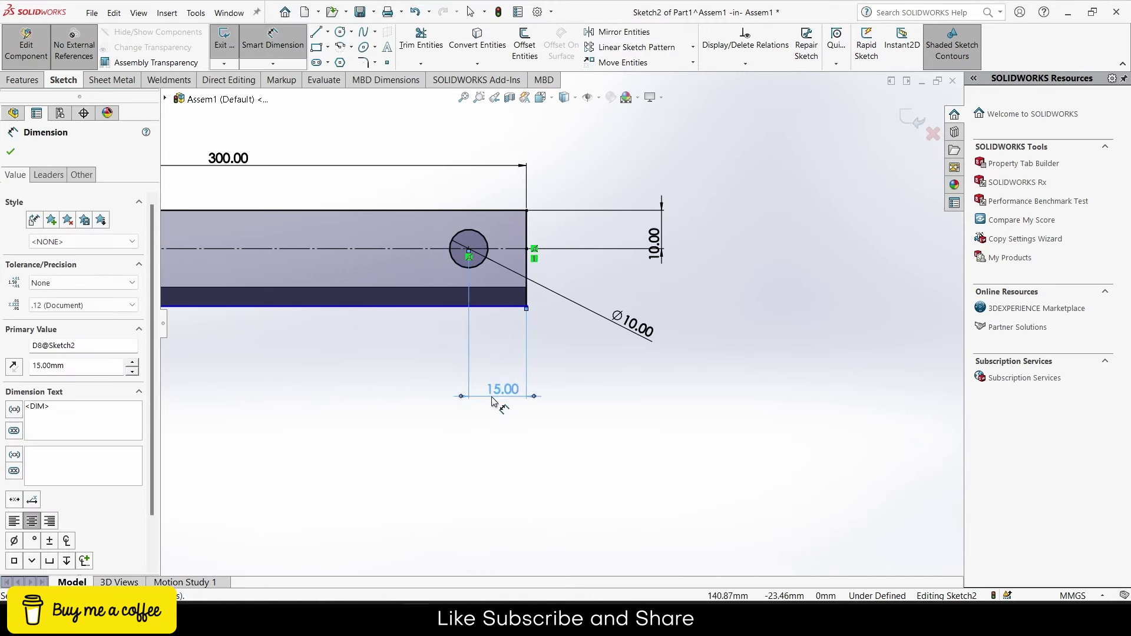
{"action": "scroll", "coordinate": [494, 401], "scroll_direction": "up", "scroll_amount": 3}
{"action": "scroll", "coordinate": [437, 388], "scroll_direction": "up", "scroll_amount": 2}
{"action": "scroll", "coordinate": [257, 313], "scroll_direction": "down", "scroll_amount": 3}
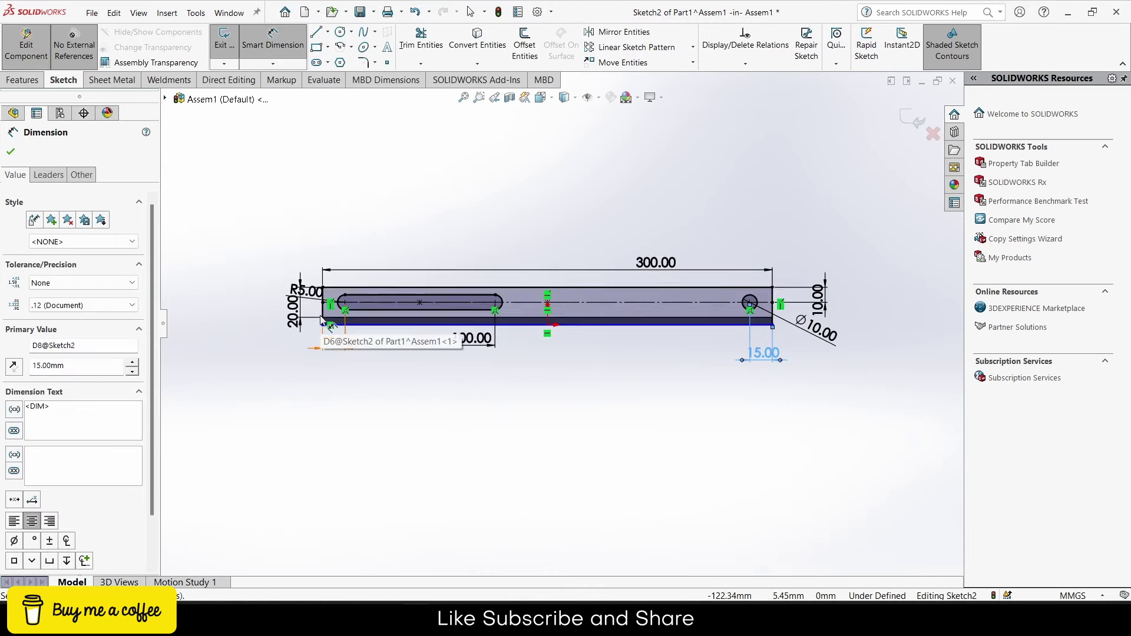
Step: Extrude the link sketch 5 mm as Boss-Extrude2
{"action": "left_click", "coordinate": [23, 80]}
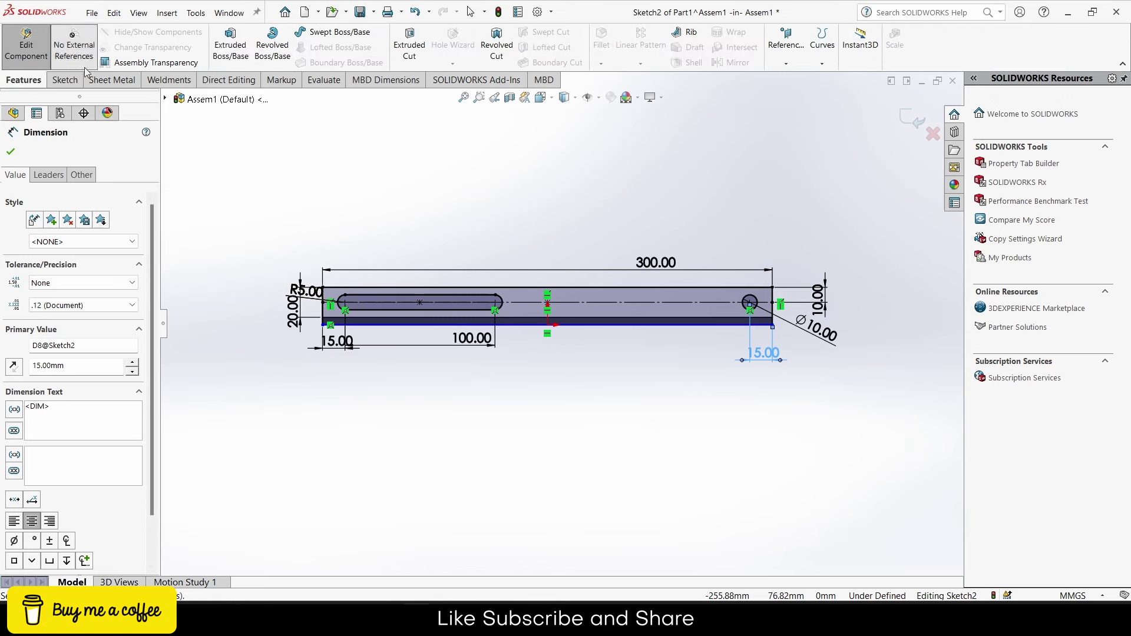
{"action": "left_click", "coordinate": [230, 44]}
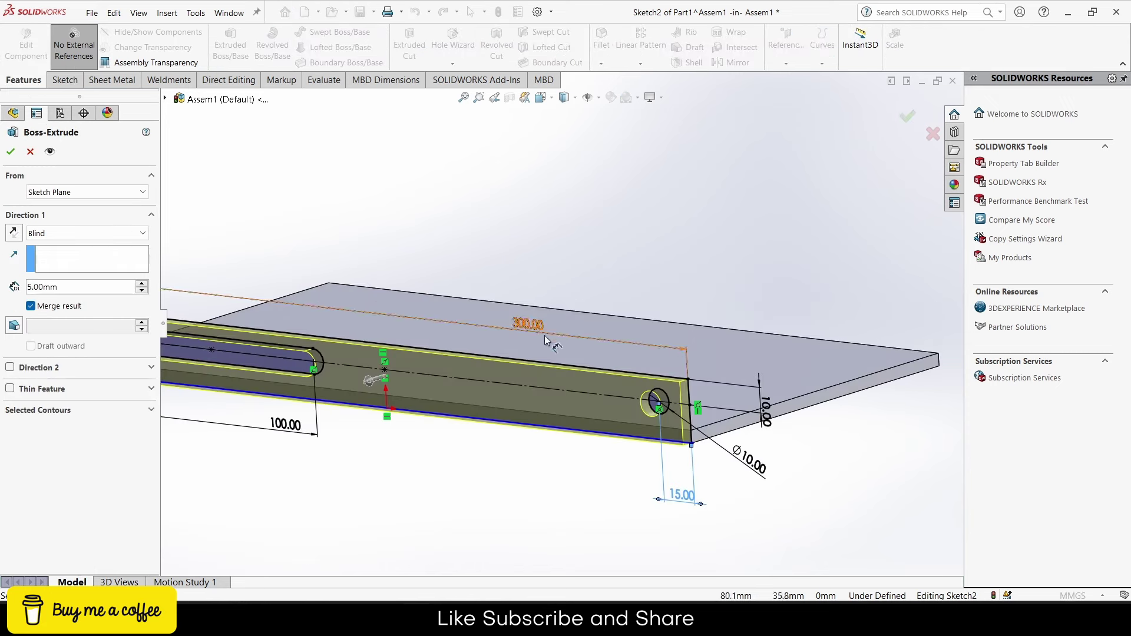
{"action": "left_click", "coordinate": [12, 152]}
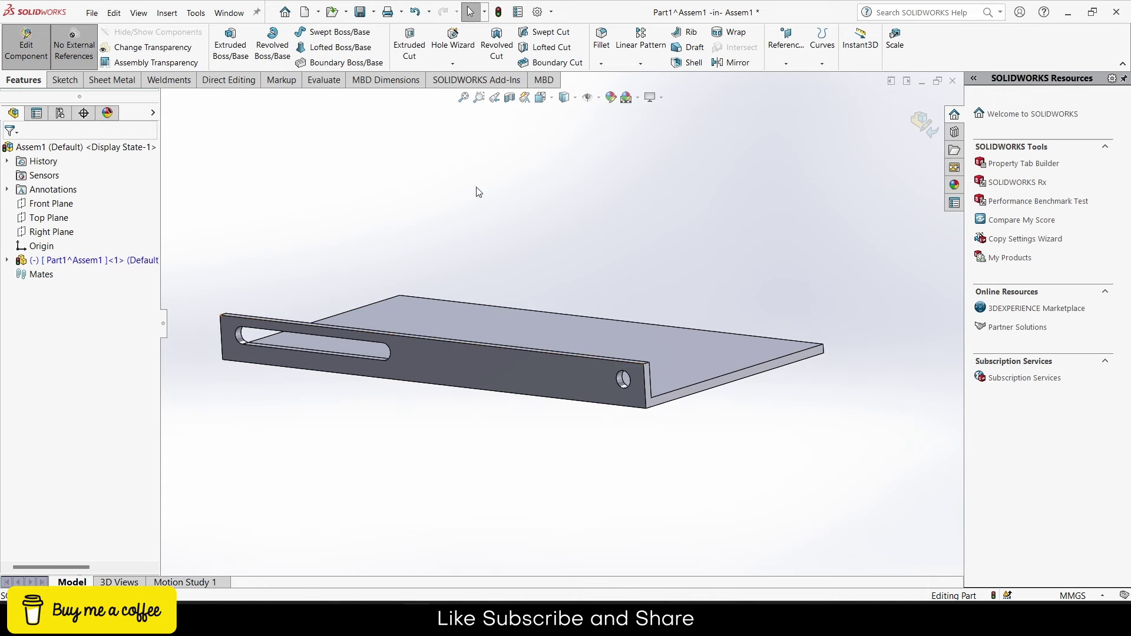
Step: Mirror Boss-Extrude2 about the part's Top Plane to form the U-shaped channel
{"action": "left_click", "coordinate": [733, 62]}
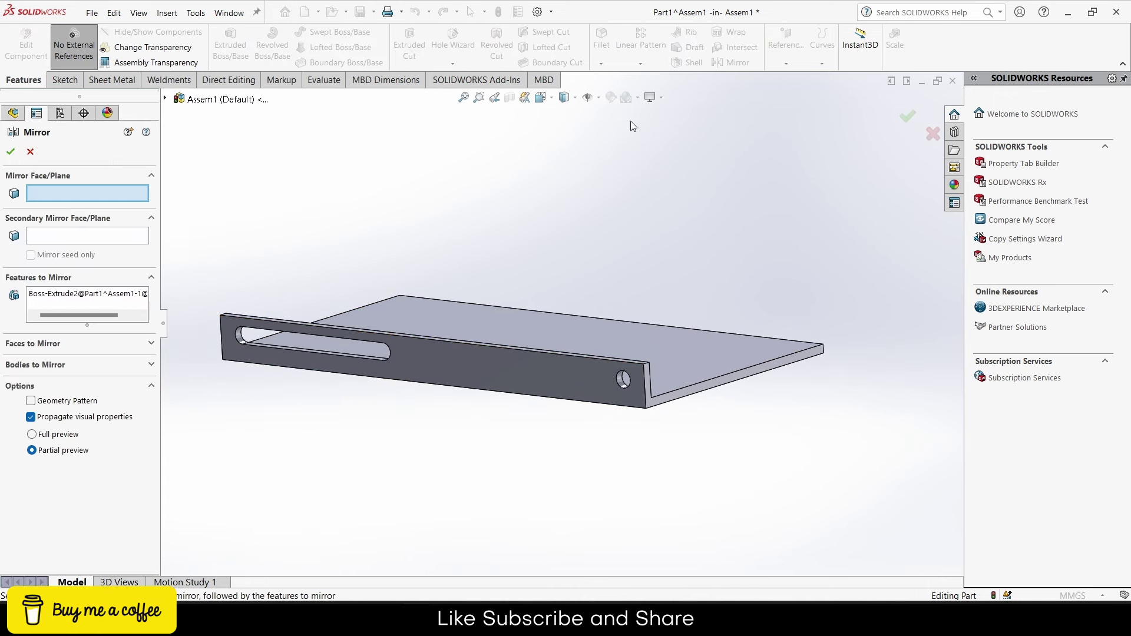
{"action": "left_click", "coordinate": [165, 99]}
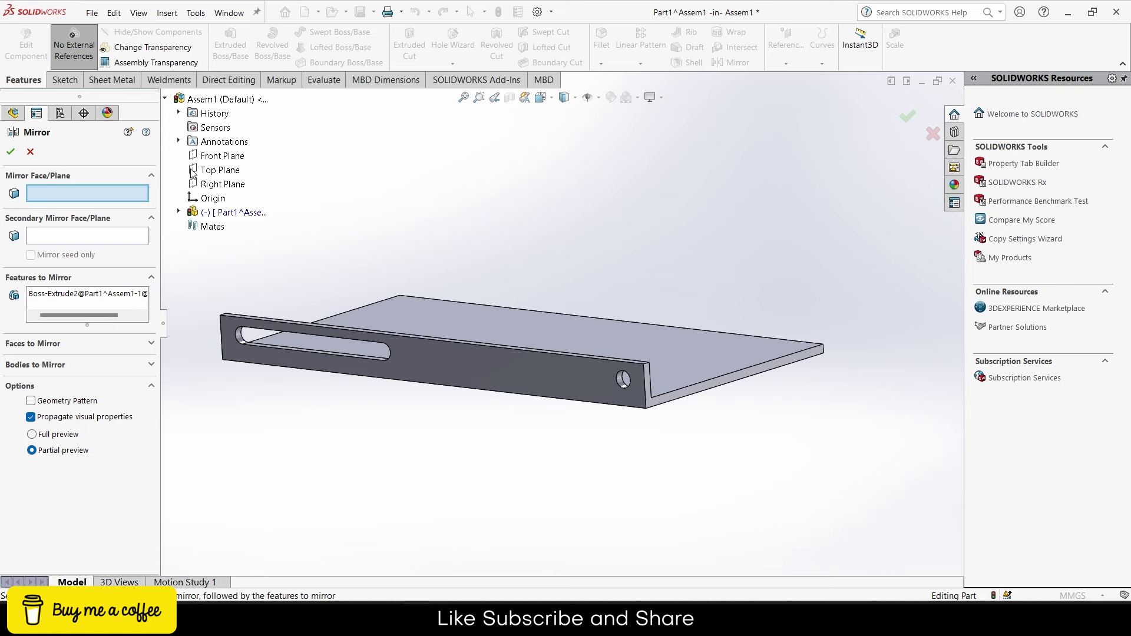
{"action": "left_click", "coordinate": [179, 212]}
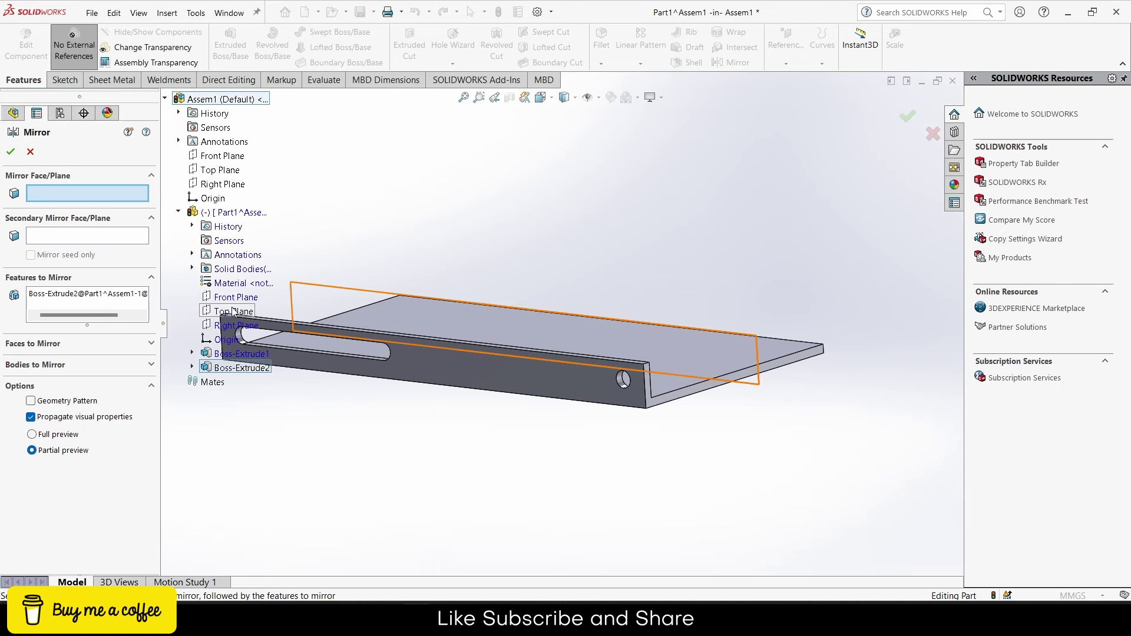
{"action": "left_click", "coordinate": [231, 313]}
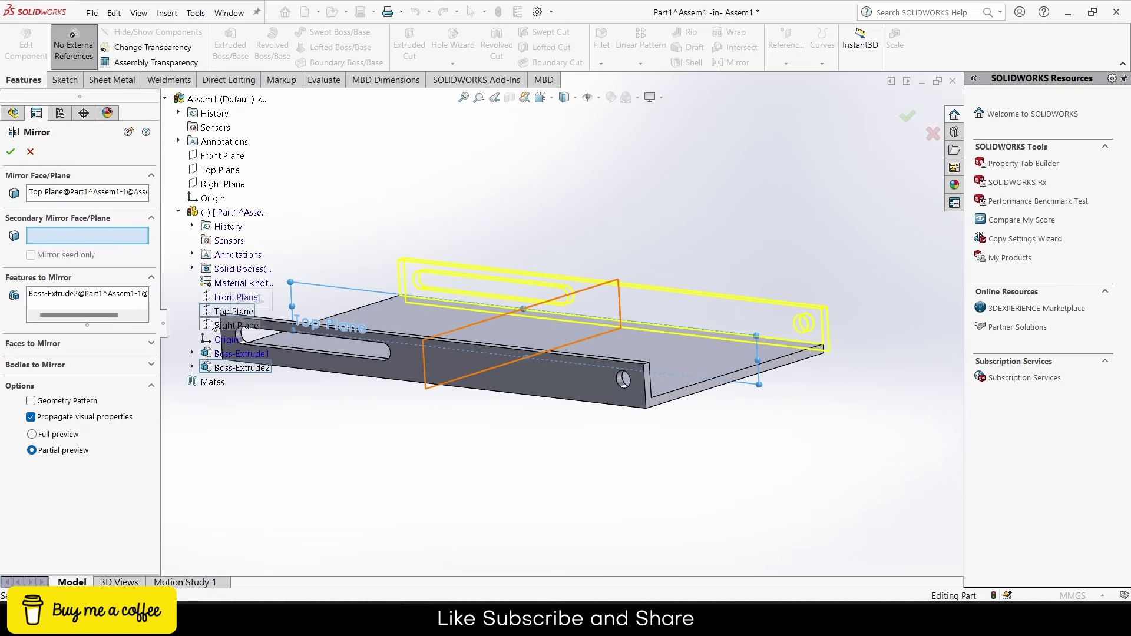
{"action": "left_click", "coordinate": [11, 152]}
{"action": "mouse_move", "coordinate": [429, 300]}
{"action": "middle_mouse_down"}
{"action": "mouse_move", "coordinate": [473, 411]}
{"action": "mouse_move", "coordinate": [530, 386]}
{"action": "middle_mouse_up"}
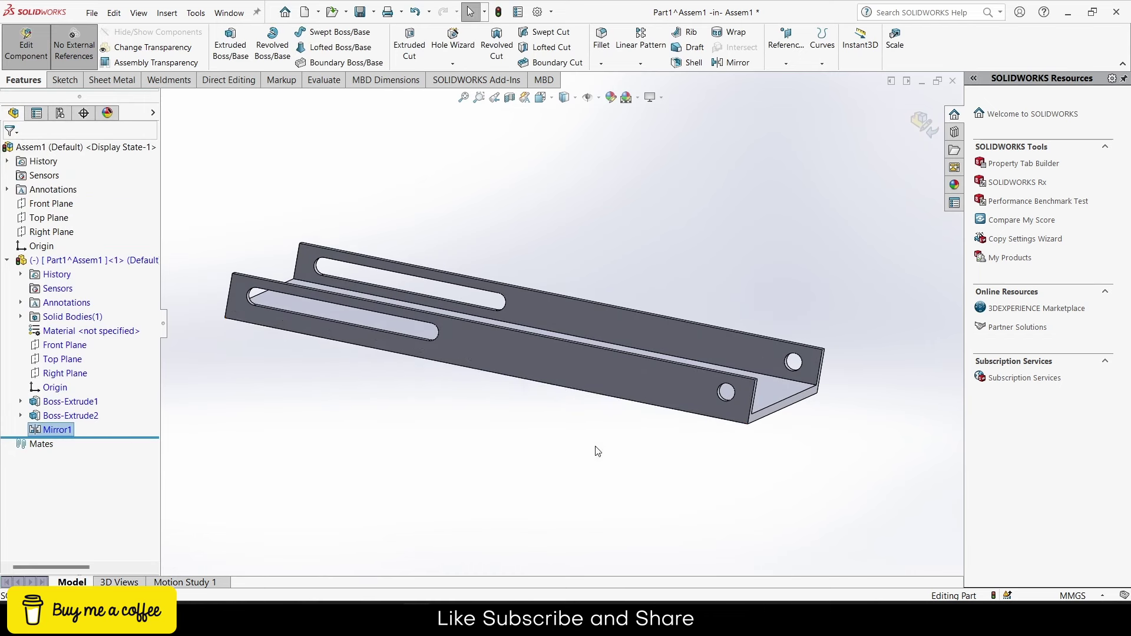
{"action": "middle_click_drag", "start_coordinate": [525, 449], "coordinate": [597, 360]}
Step: Exit part editing back to the assembly after a failed drag-copy attempt
{"action": "left_click", "coordinate": [592, 359]}
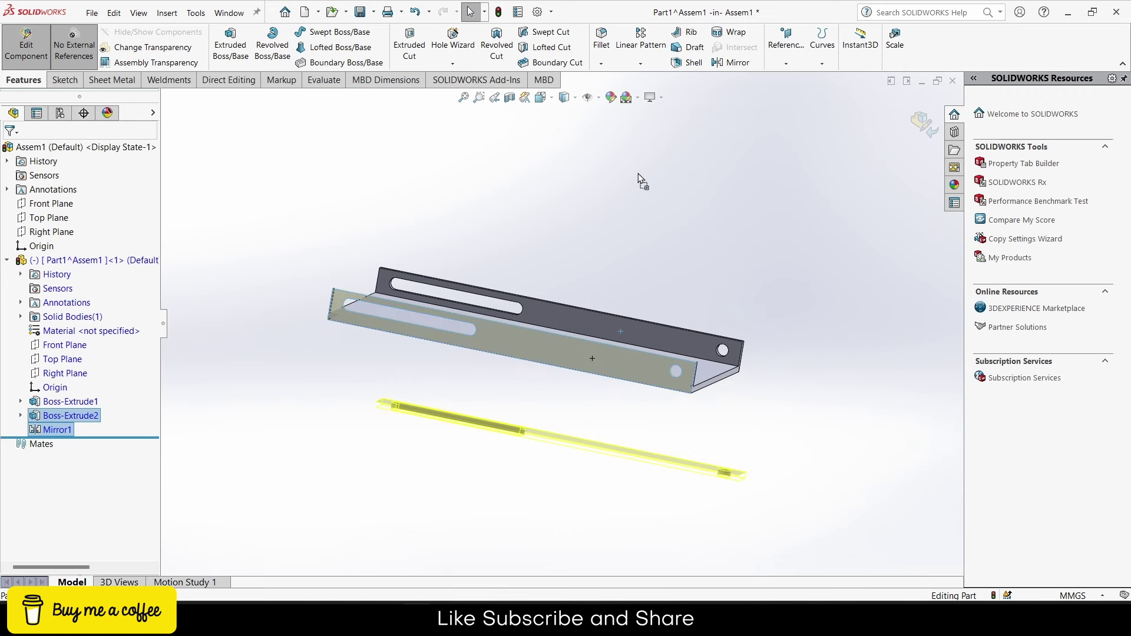
{"action": "left_click_drag", "start_coordinate": [638, 174], "coordinate": [650, 153]}
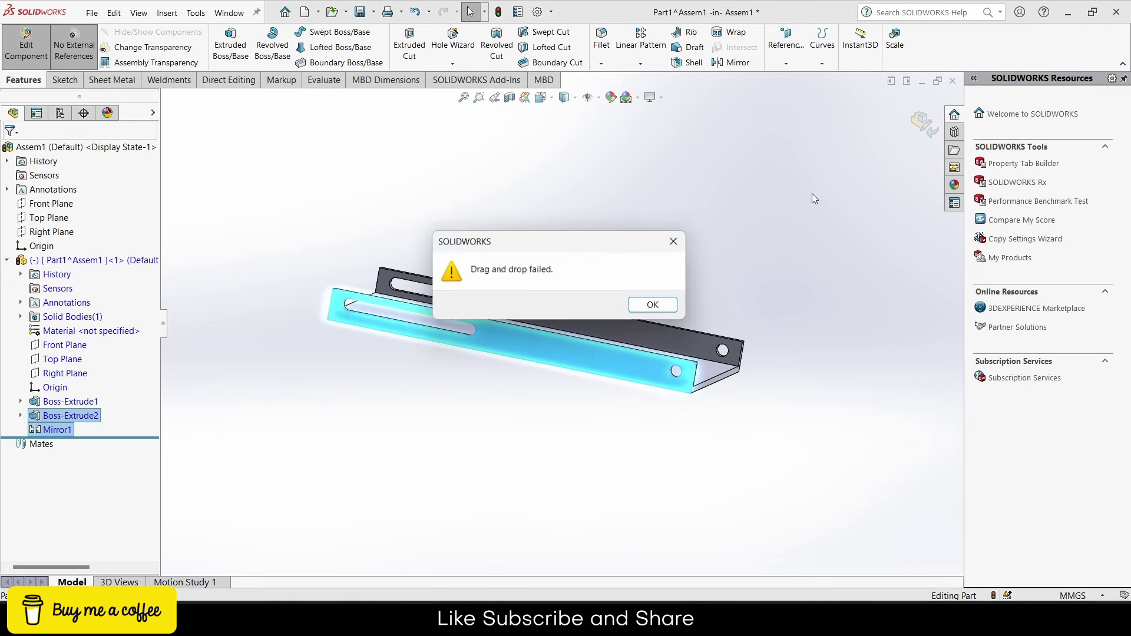
{"action": "left_click", "coordinate": [687, 243]}
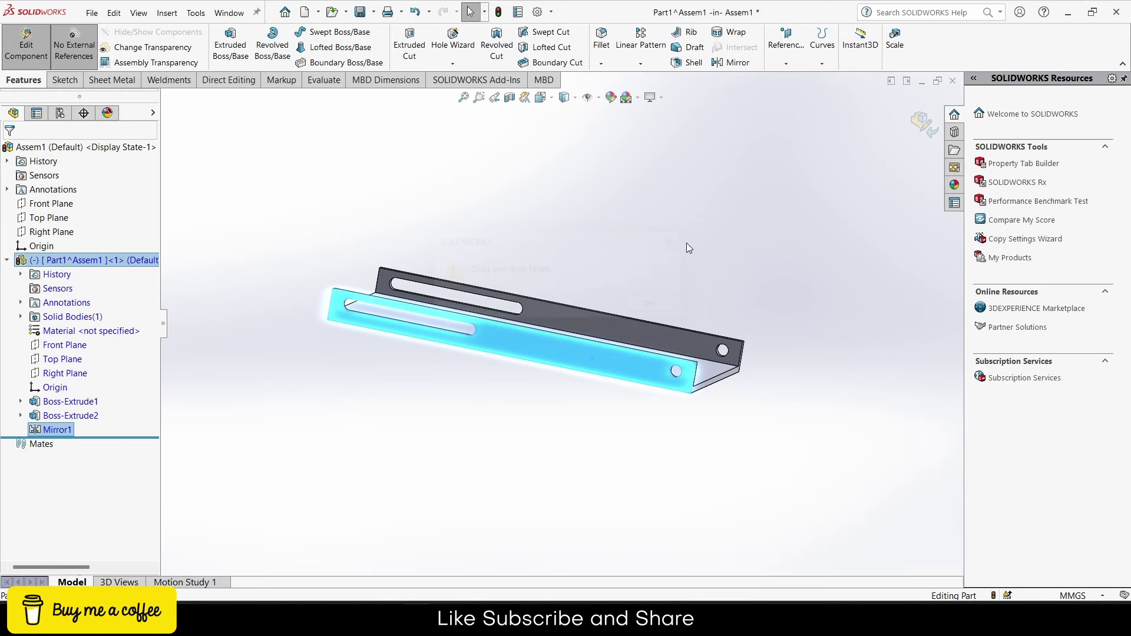
{"action": "left_click", "coordinate": [934, 129]}
Step: Ctrl-drag a second copy of the bracket above the original and reposition it
{"action": "left_click_drag", "start_coordinate": [577, 350], "coordinate": [643, 192], "text": "ctrl"}
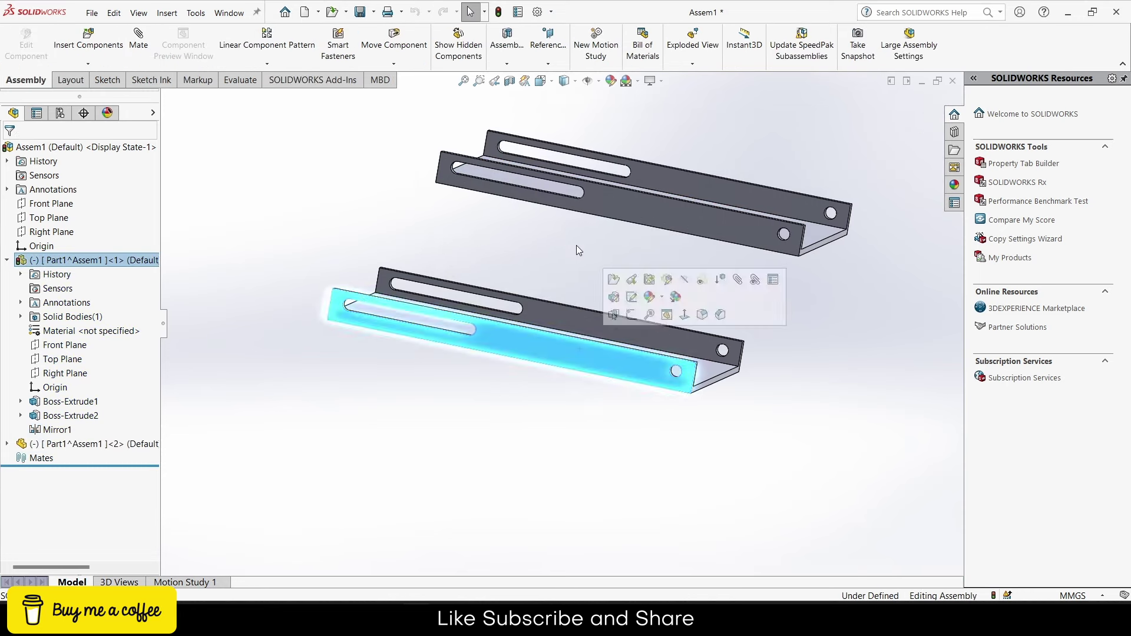
{"action": "left_click", "coordinate": [476, 230]}
{"action": "left_click", "coordinate": [605, 199]}
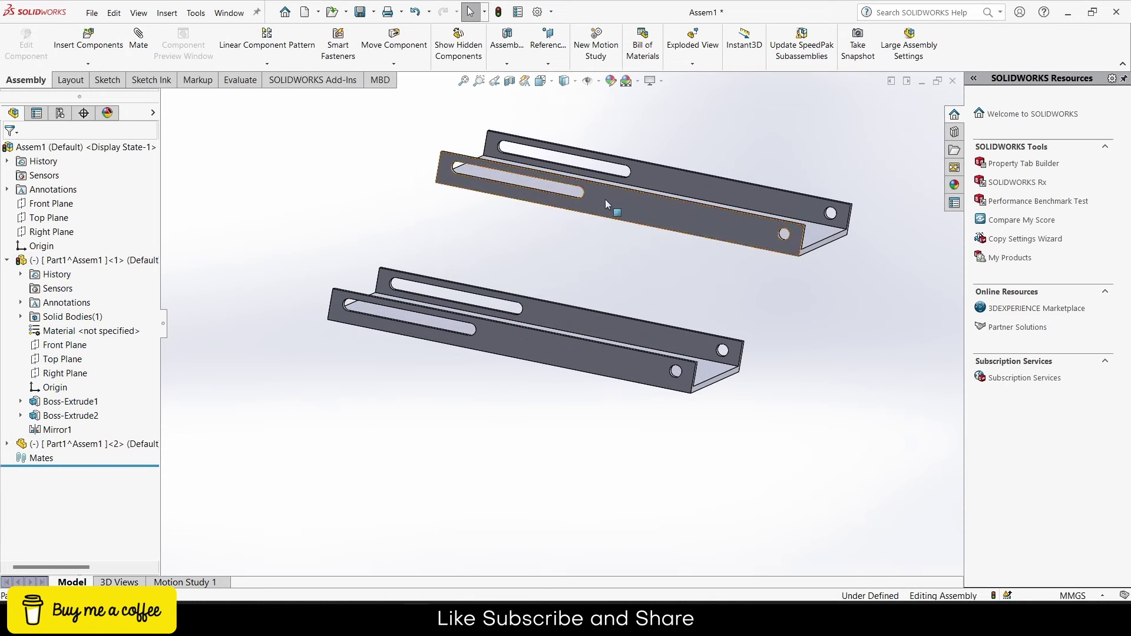
{"action": "key", "text": "Tab"}
{"action": "scroll", "coordinate": [655, 213], "scroll_direction": "down", "scroll_amount": 3}
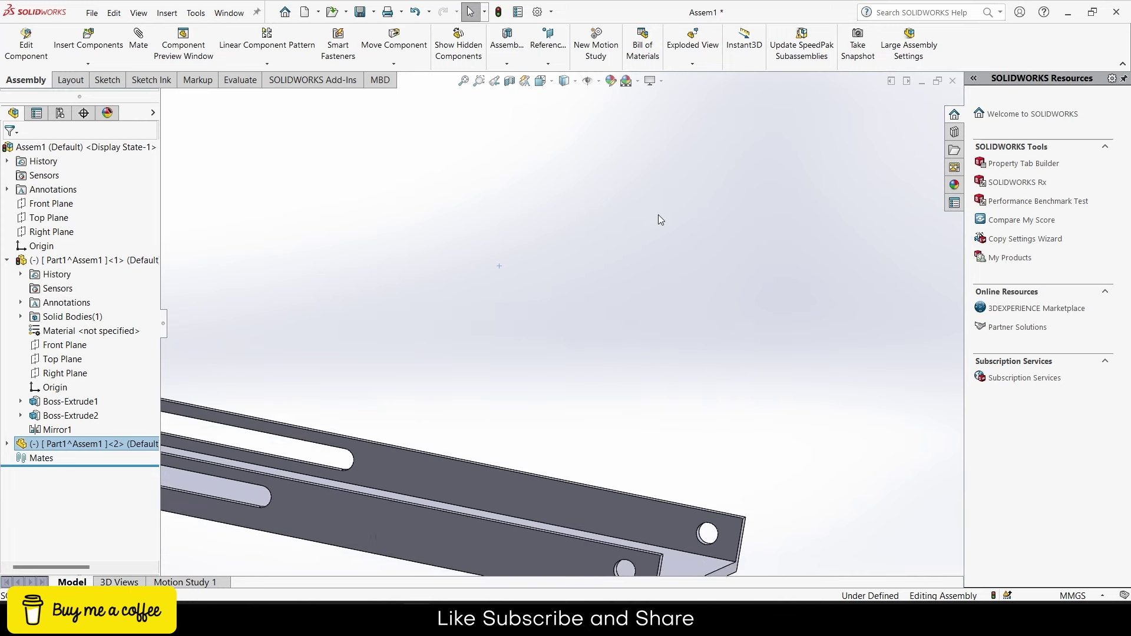
{"action": "scroll", "coordinate": [658, 214], "scroll_direction": "up", "scroll_amount": 5}
{"action": "key", "text": "shift+Tab"}
{"action": "left_click_drag", "start_coordinate": [659, 178], "coordinate": [627, 231]}
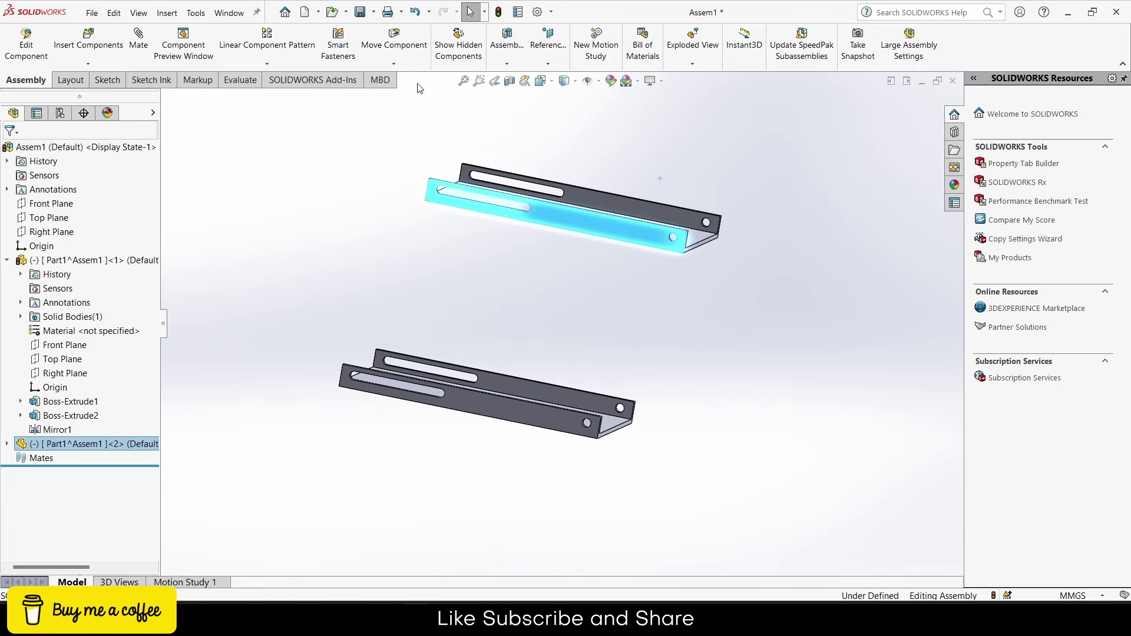
Step: Flip the copy over with Rotate Component, then begin a mate on its face
{"action": "left_click", "coordinate": [394, 63]}
{"action": "left_click", "coordinate": [418, 93]}
{"action": "mouse_move", "coordinate": [550, 235]}
{"action": "left_mouse_down"}
{"action": "mouse_move", "coordinate": [521, 127]}
{"action": "mouse_move", "coordinate": [225, 142]}
{"action": "left_mouse_up"}
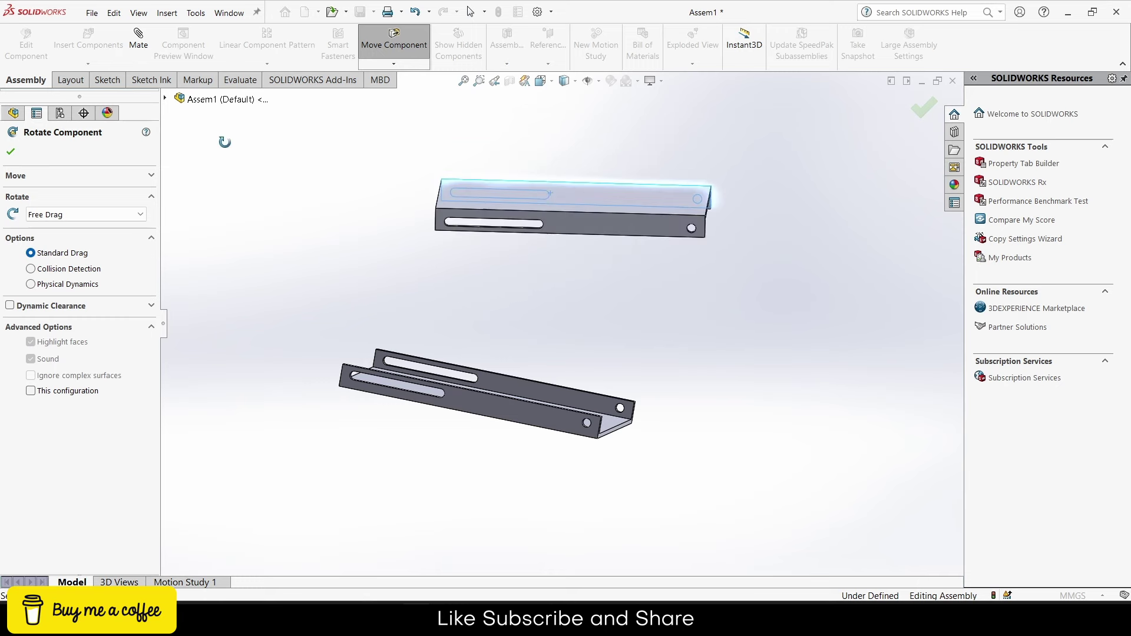
{"action": "left_click", "coordinate": [16, 153]}
{"action": "left_click", "coordinate": [139, 42]}
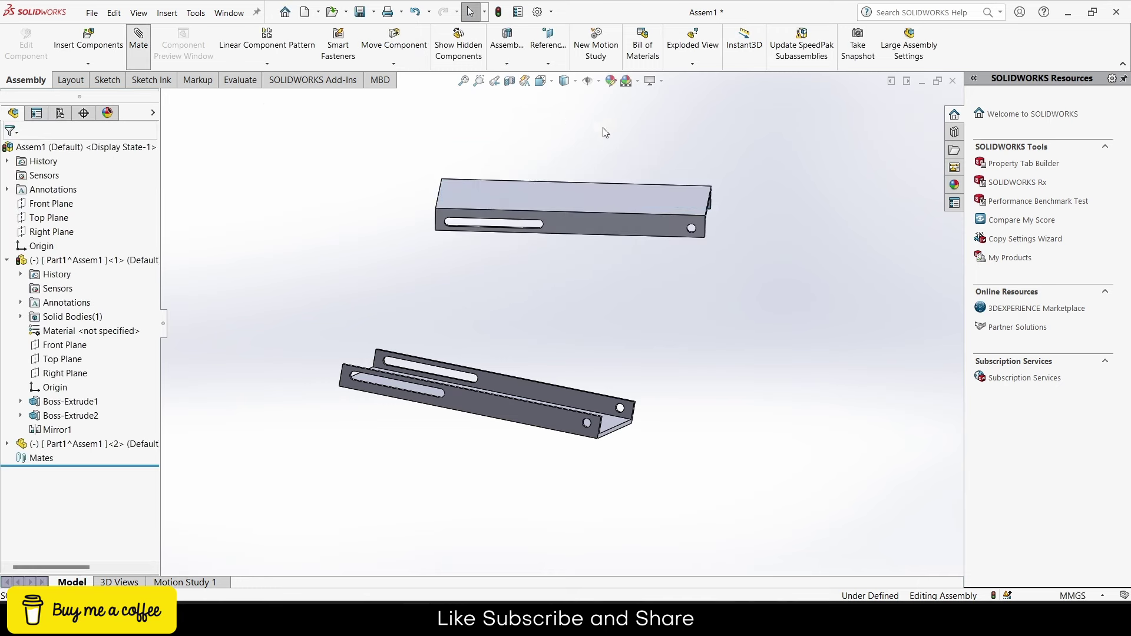
{"action": "middle_click_drag", "start_coordinate": [613, 150], "coordinate": [583, 206]}
{"action": "left_click", "coordinate": [584, 218]}
Step: Add a Parallel mate and a Coincident mate between the two brackets' faces
{"action": "left_click", "coordinate": [535, 421]}
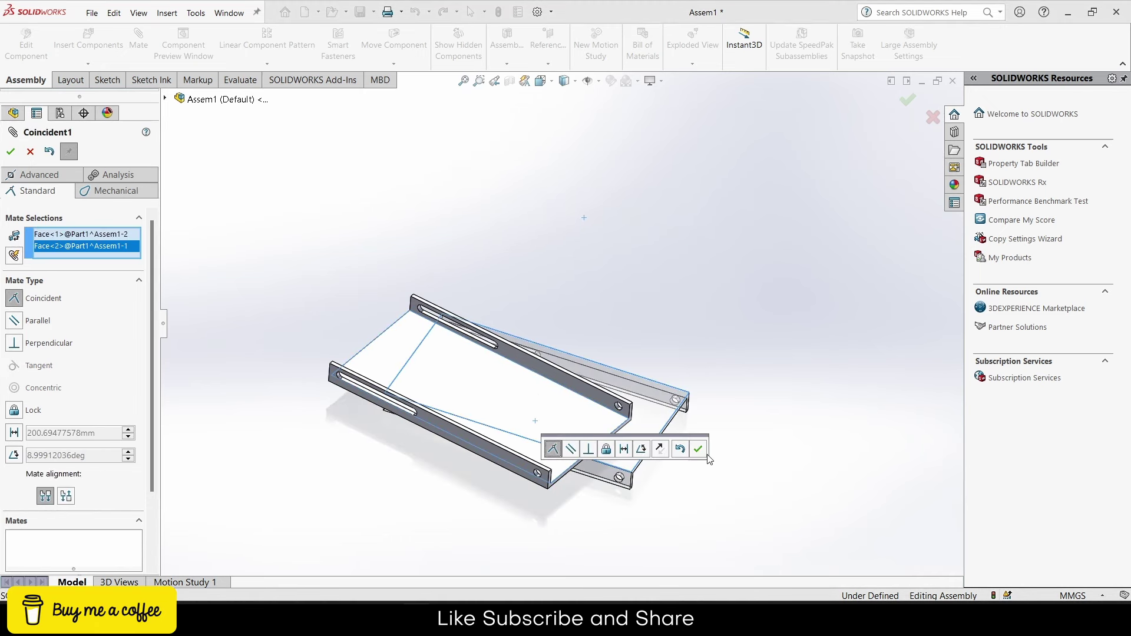
{"action": "left_click", "coordinate": [571, 449]}
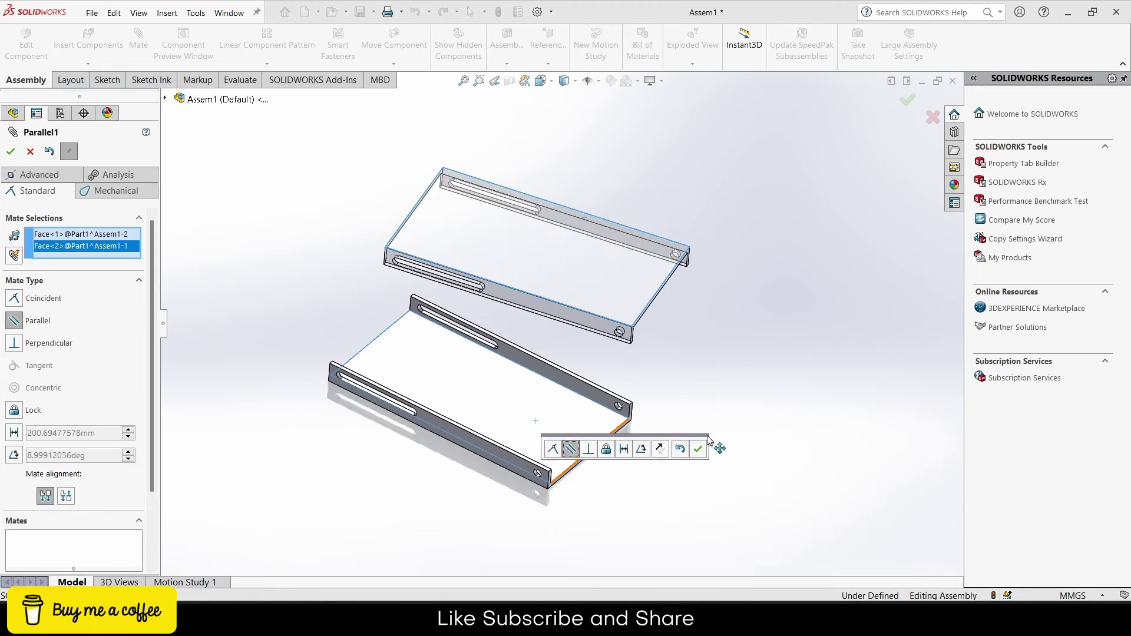
{"action": "left_click", "coordinate": [699, 449]}
{"action": "left_click", "coordinate": [614, 329]}
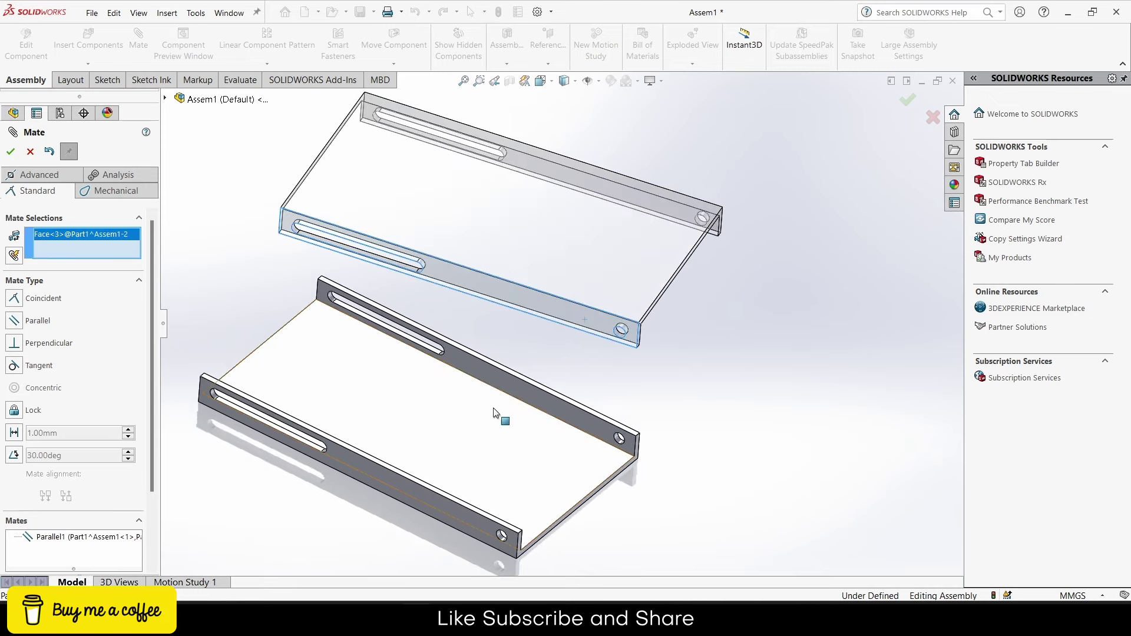
{"action": "left_click", "coordinate": [413, 508]}
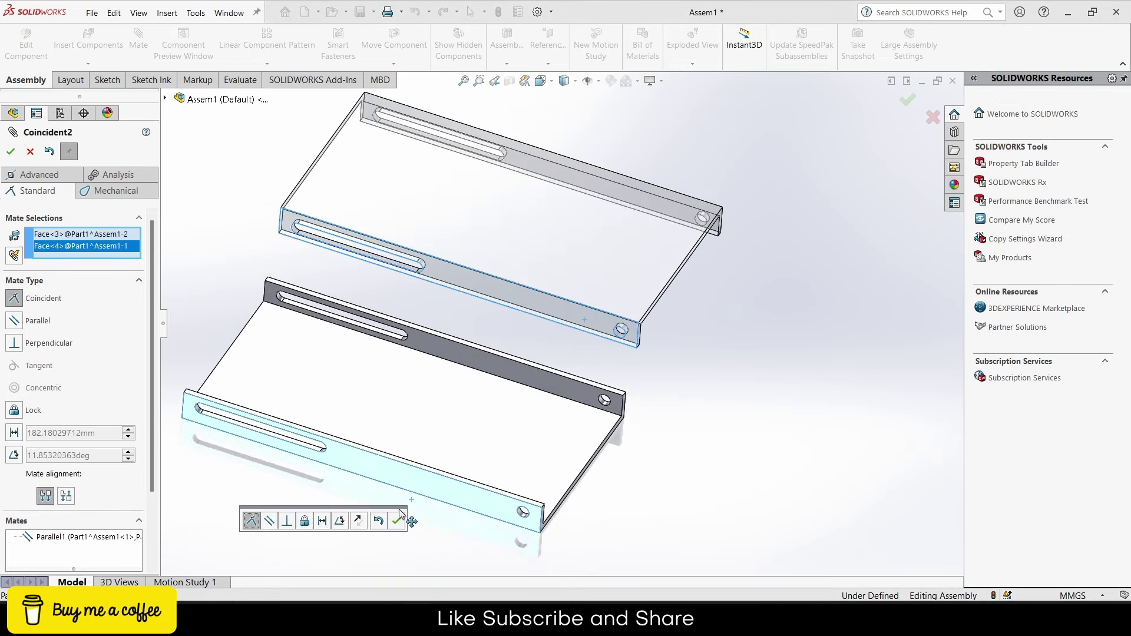
{"action": "left_click", "coordinate": [398, 518]}
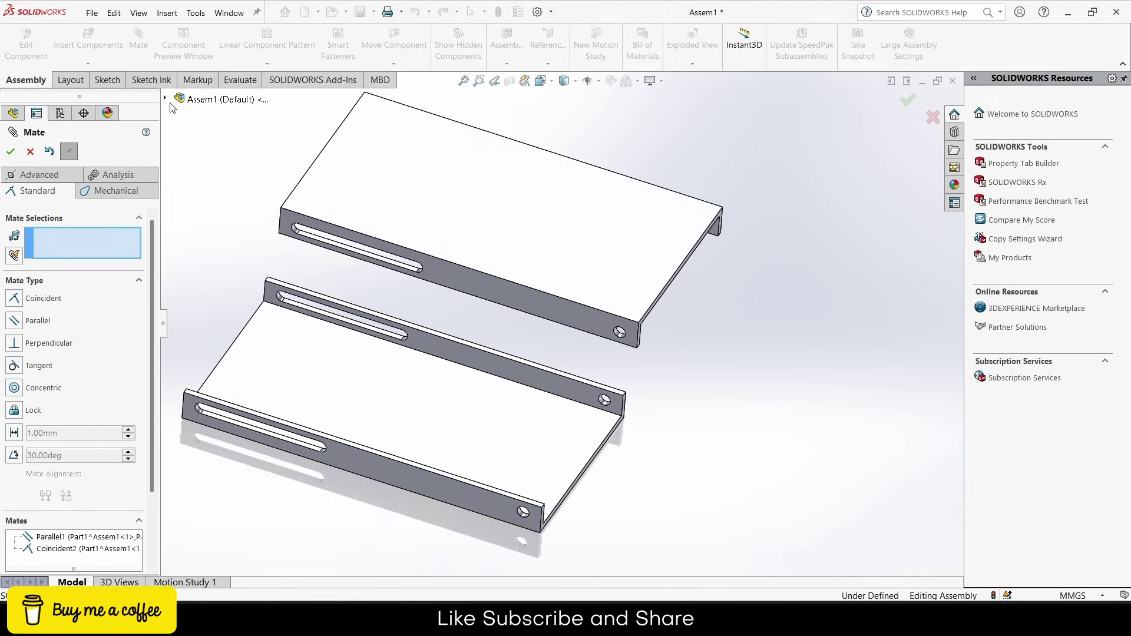
Step: Mate the part's Top Plane to the assembly Front Plane and both Right Planes coincident
{"action": "left_click", "coordinate": [166, 99]}
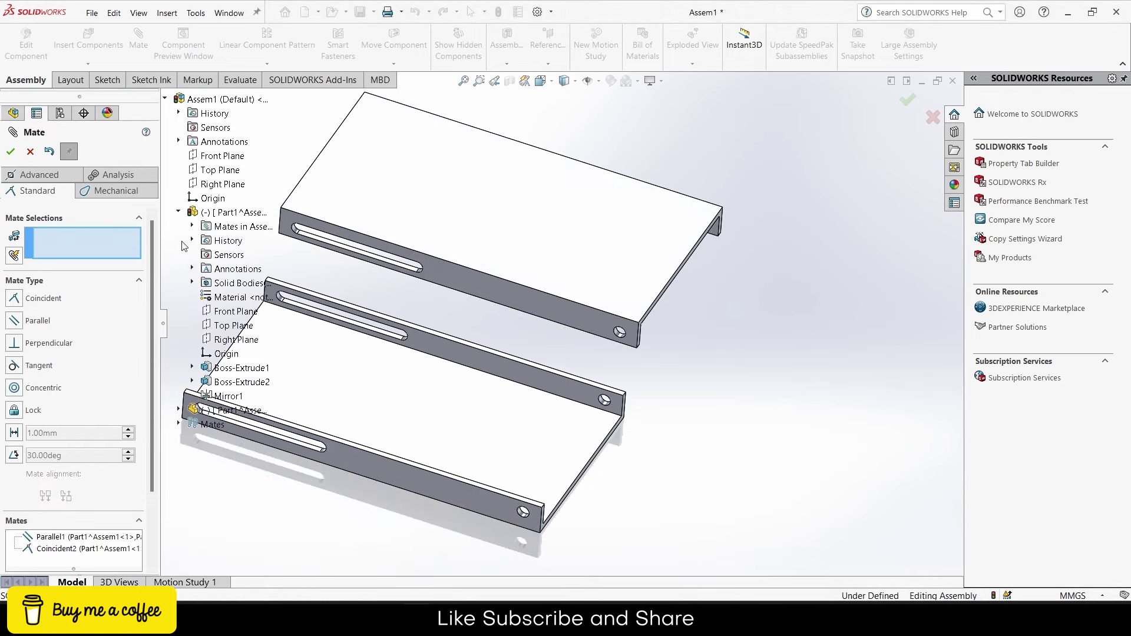
{"action": "left_click", "coordinate": [232, 326]}
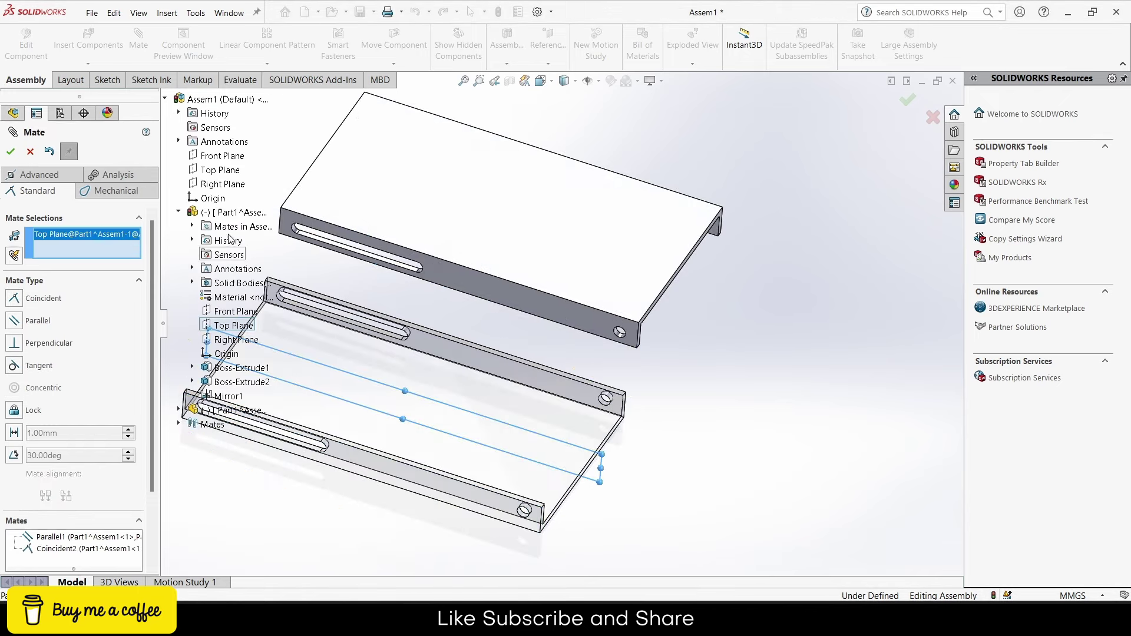
{"action": "left_click", "coordinate": [223, 156]}
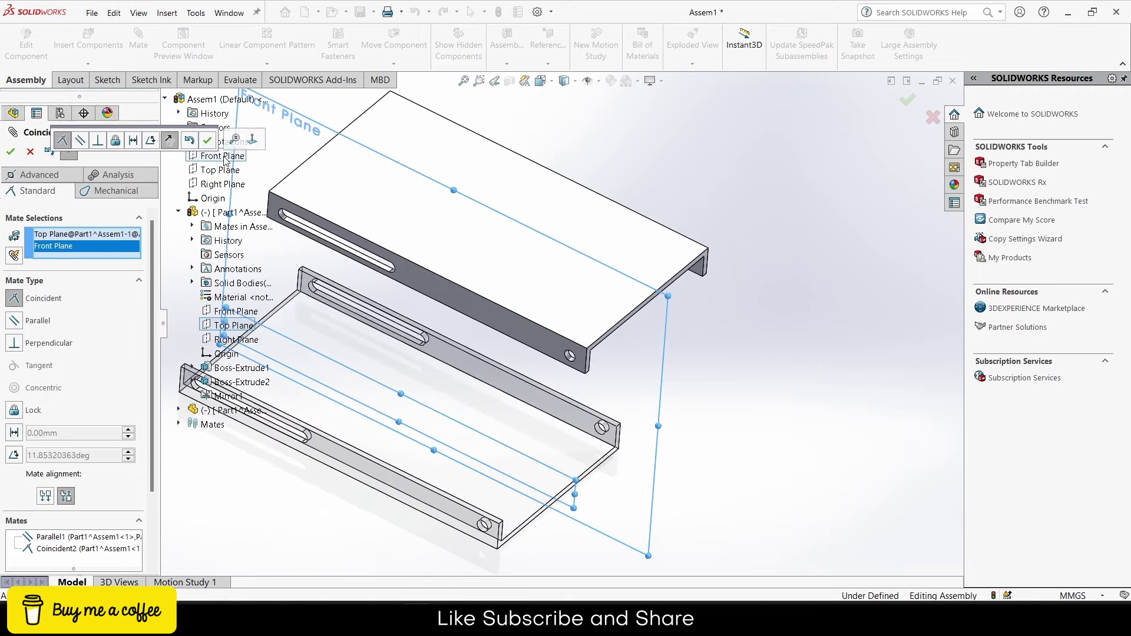
{"action": "left_click", "coordinate": [207, 140]}
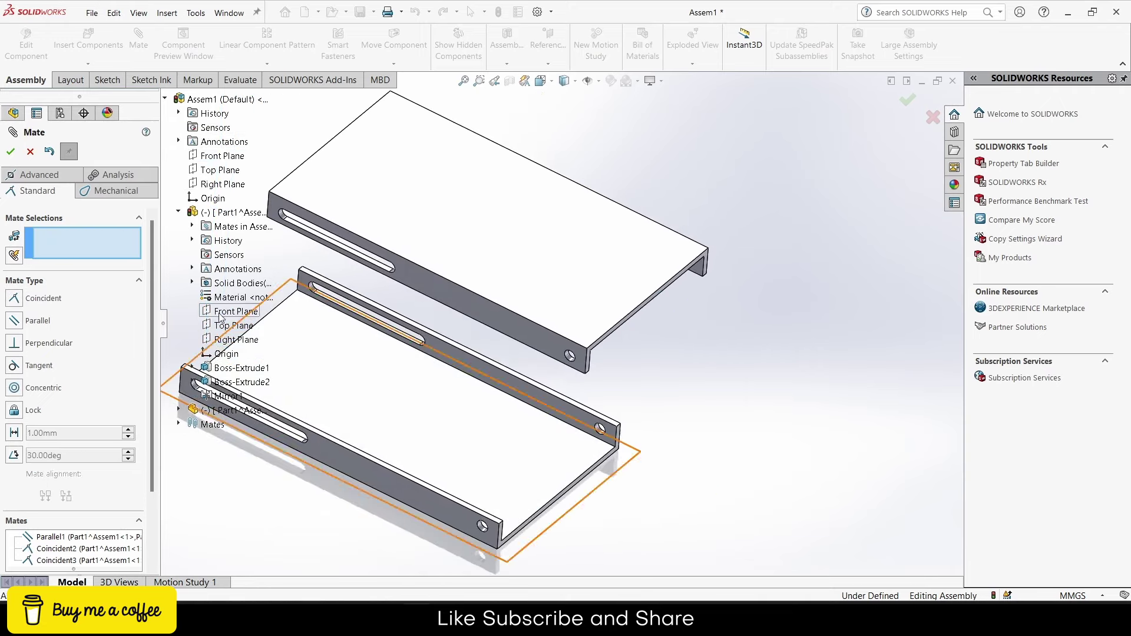
{"action": "left_click", "coordinate": [229, 344]}
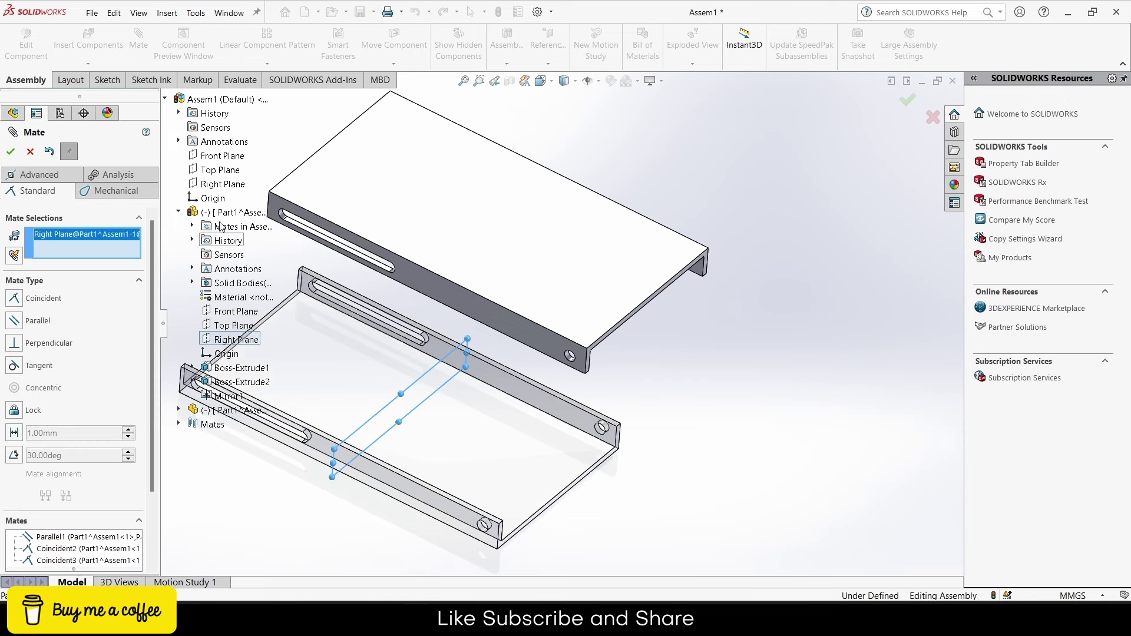
{"action": "left_click", "coordinate": [219, 183]}
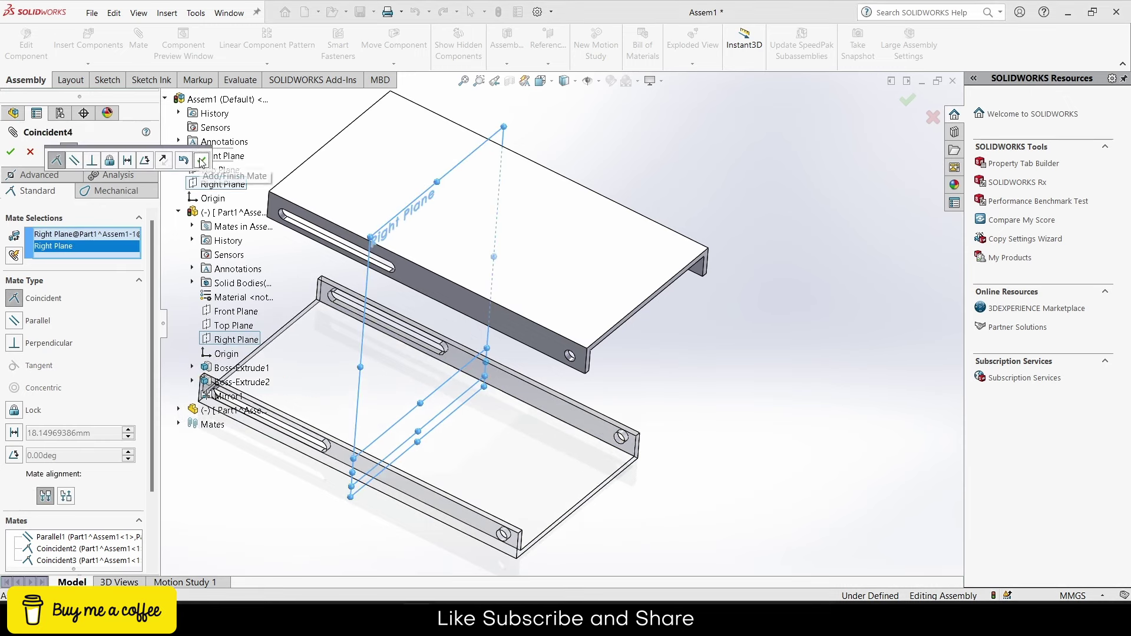
{"action": "left_click", "coordinate": [11, 152]}
{"action": "left_click", "coordinate": [10, 152]}
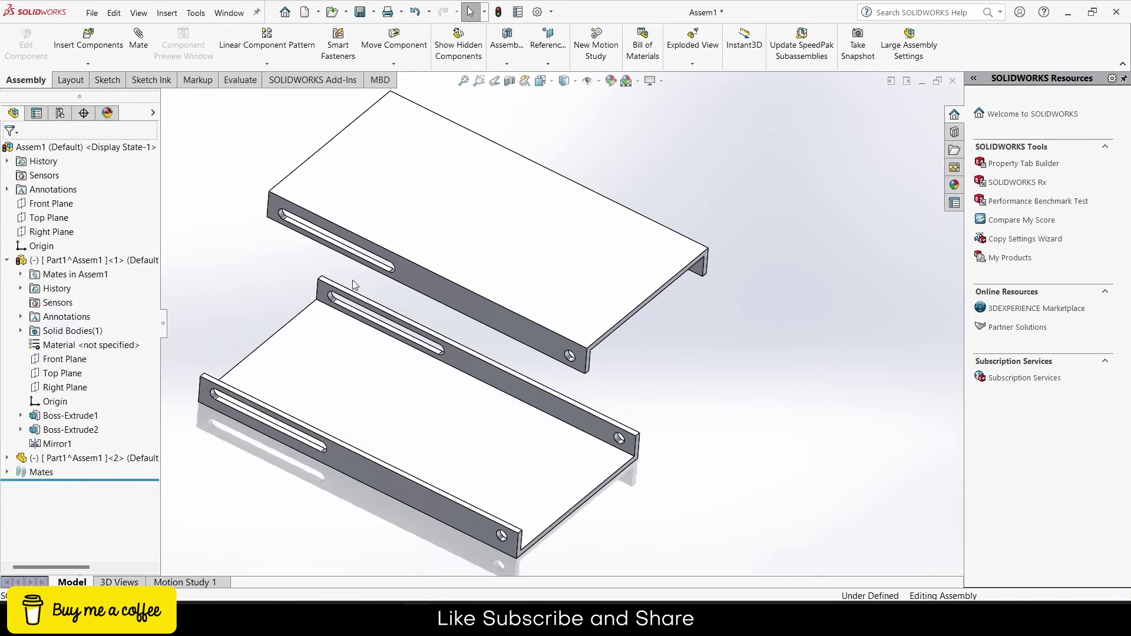
{"action": "mouse_move", "coordinate": [352, 280]}
{"action": "middle_mouse_down"}
{"action": "mouse_move", "coordinate": [515, 245]}
{"action": "mouse_move", "coordinate": [470, 279]}
{"action": "middle_mouse_up"}
Step: Add a coincident mate between matching faces of the two trays
{"action": "scroll", "coordinate": [534, 260], "scroll_direction": "down", "scroll_amount": 3}
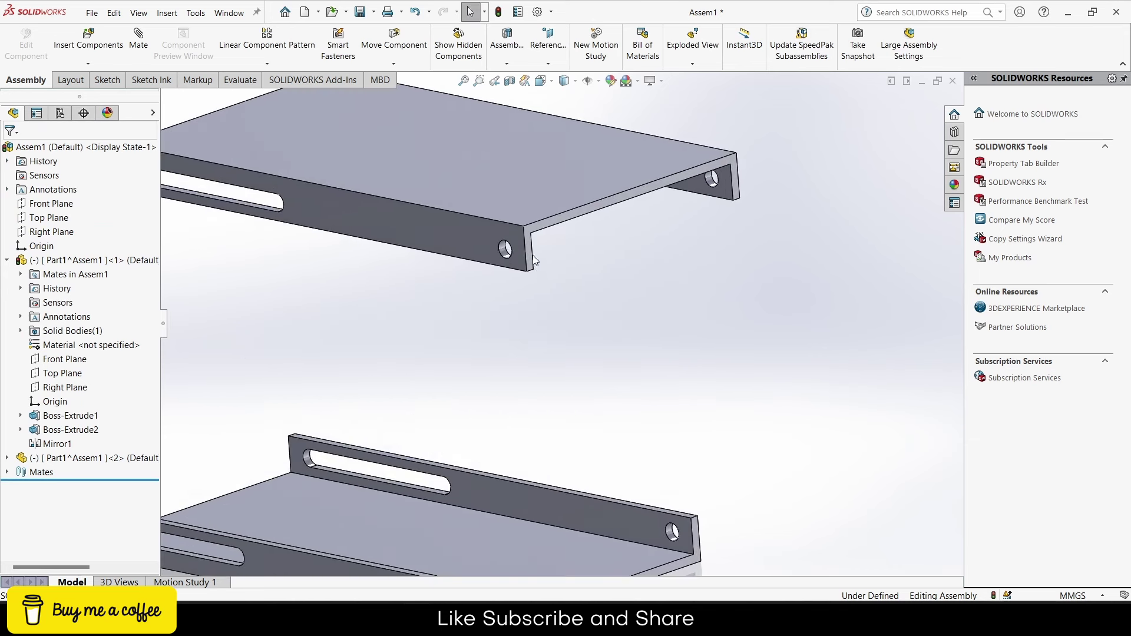
{"action": "left_click", "coordinate": [528, 239]}
{"action": "scroll", "coordinate": [532, 287], "scroll_direction": "up", "scroll_amount": 3}
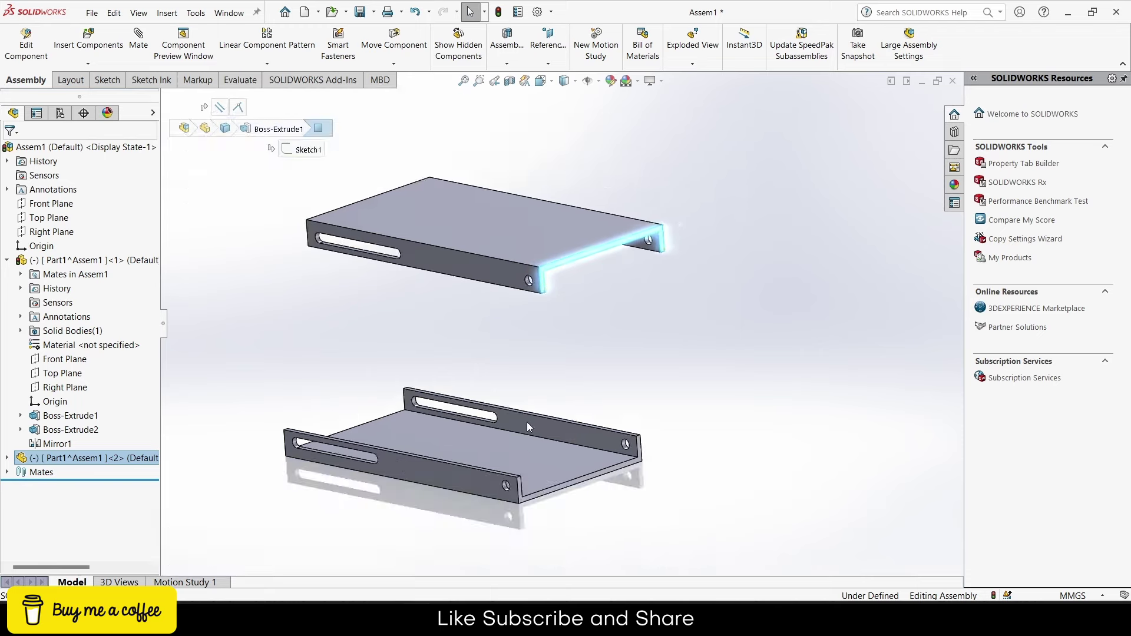
{"action": "scroll", "coordinate": [521, 478], "scroll_direction": "down", "scroll_amount": 3}
{"action": "scroll", "coordinate": [521, 479], "scroll_direction": "down", "scroll_amount": 2}
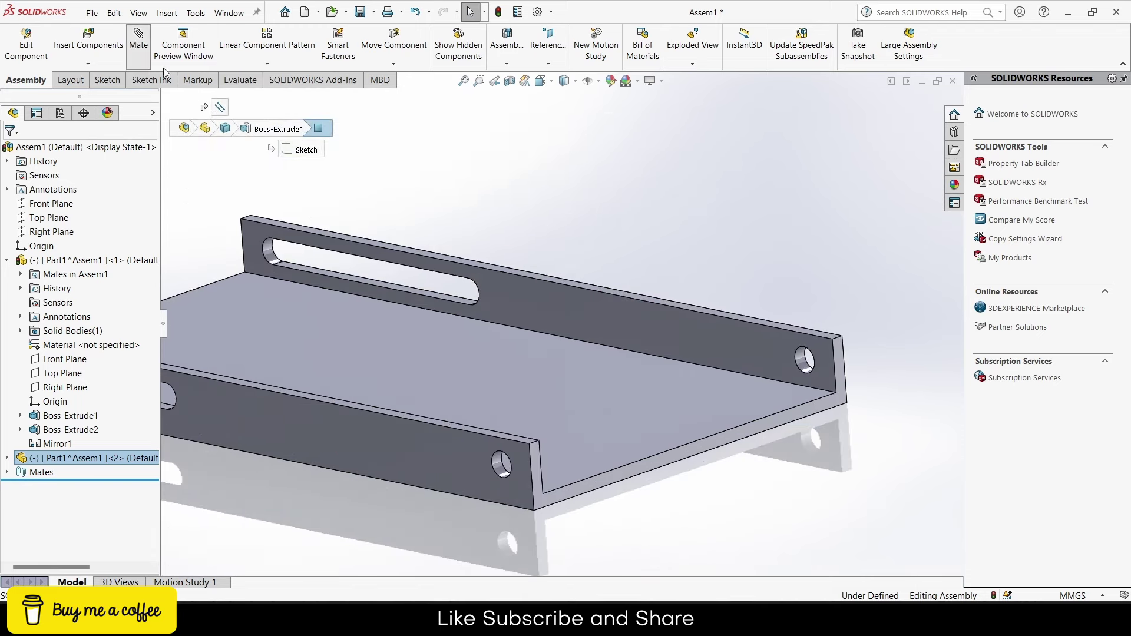
{"action": "left_click", "coordinate": [139, 36]}
{"action": "scroll", "coordinate": [518, 440], "scroll_direction": "down", "scroll_amount": 2}
{"action": "left_click", "coordinate": [553, 469]}
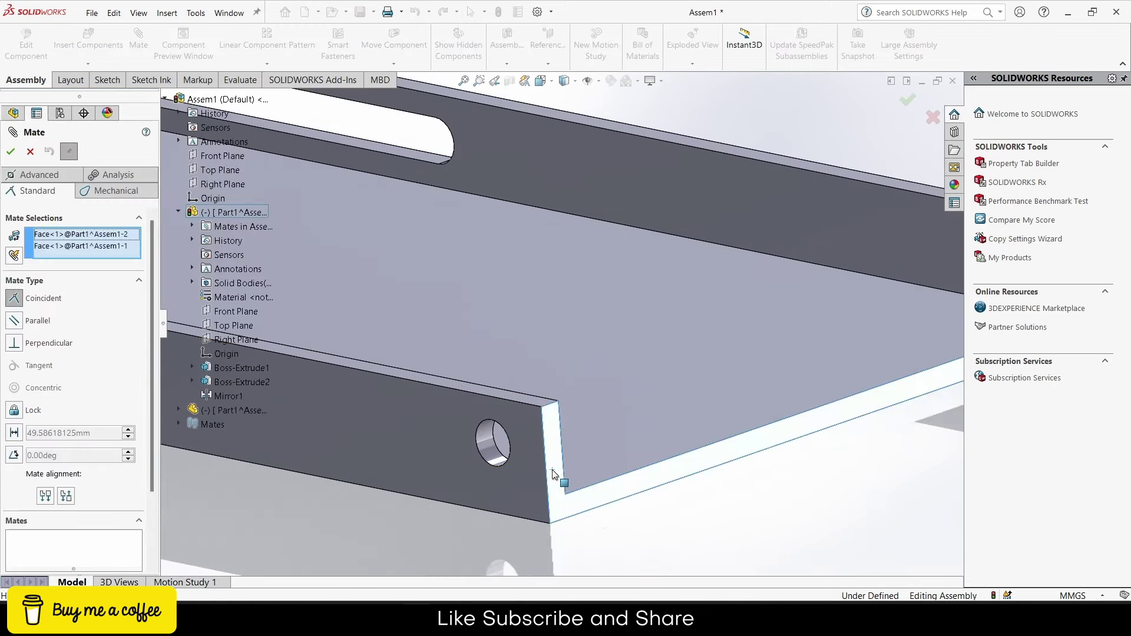
{"action": "scroll", "coordinate": [552, 469], "scroll_direction": "up", "scroll_amount": 4}
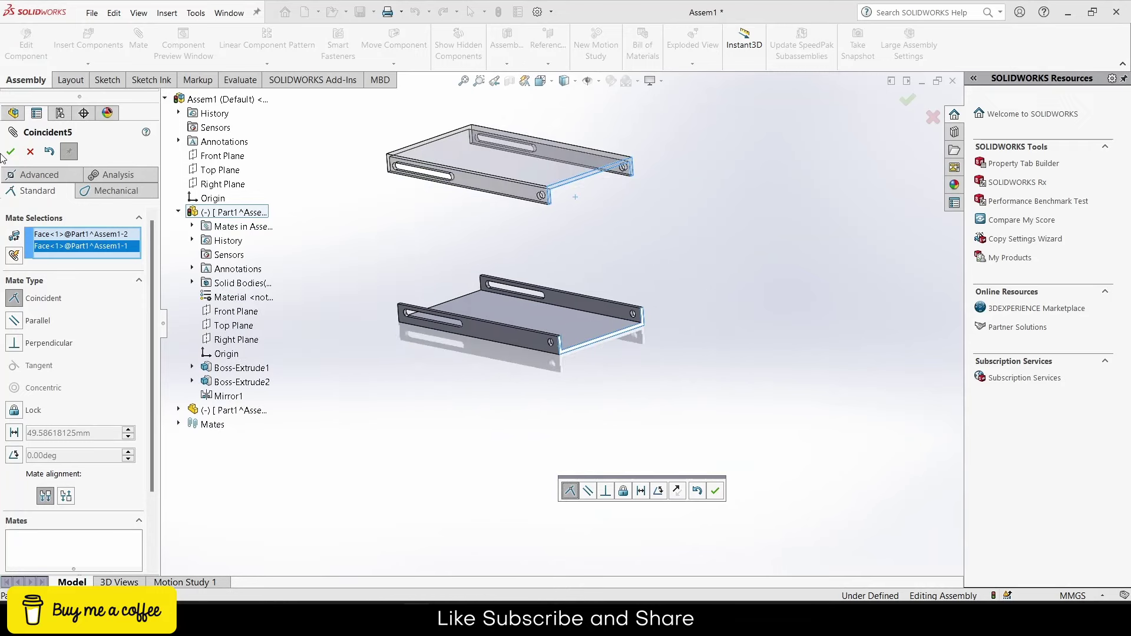
{"action": "left_click", "coordinate": [11, 151]}
{"action": "key", "text": "f"}
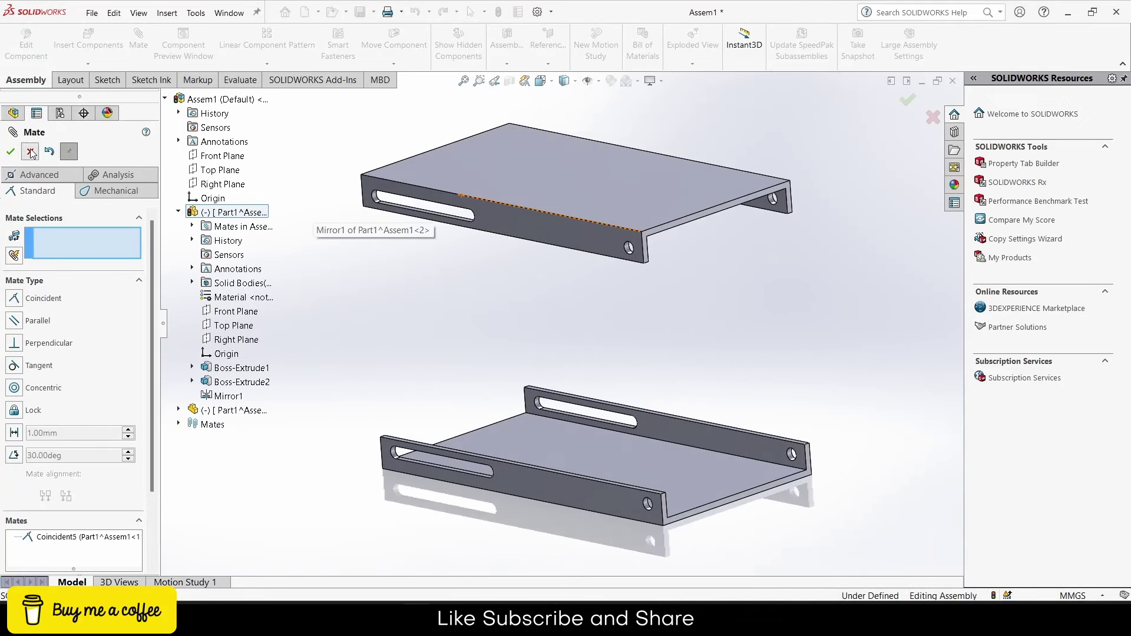
{"action": "left_click", "coordinate": [30, 152]}
Step: Drag the upper plate down to sit just above the lower one with a small gap
{"action": "left_click", "coordinate": [572, 238]}
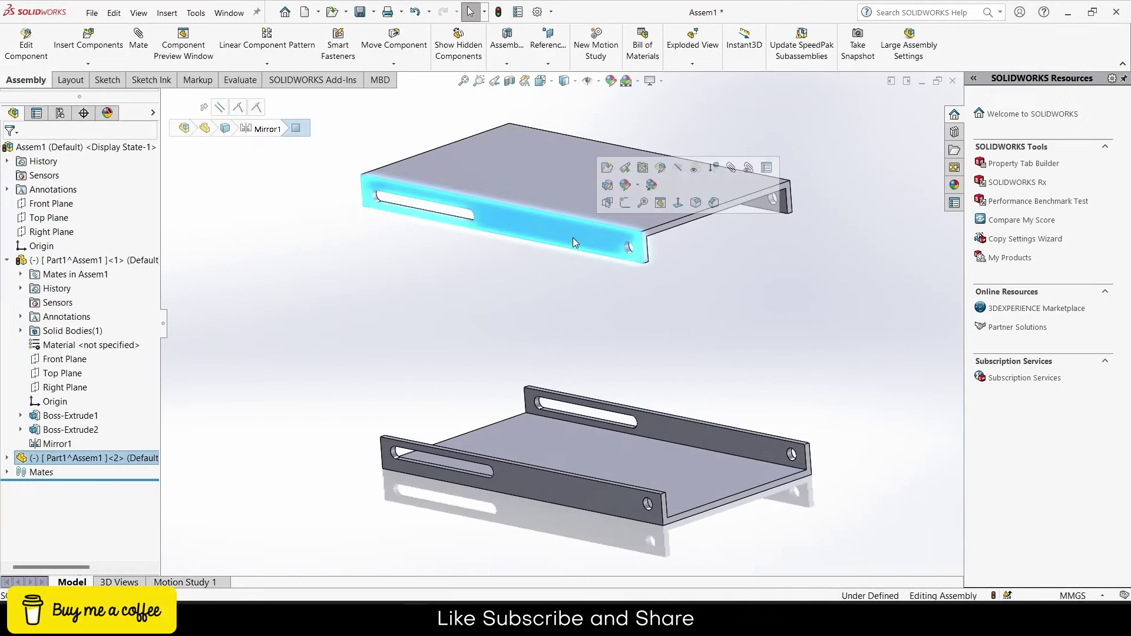
{"action": "key", "text": "ctrl+8"}
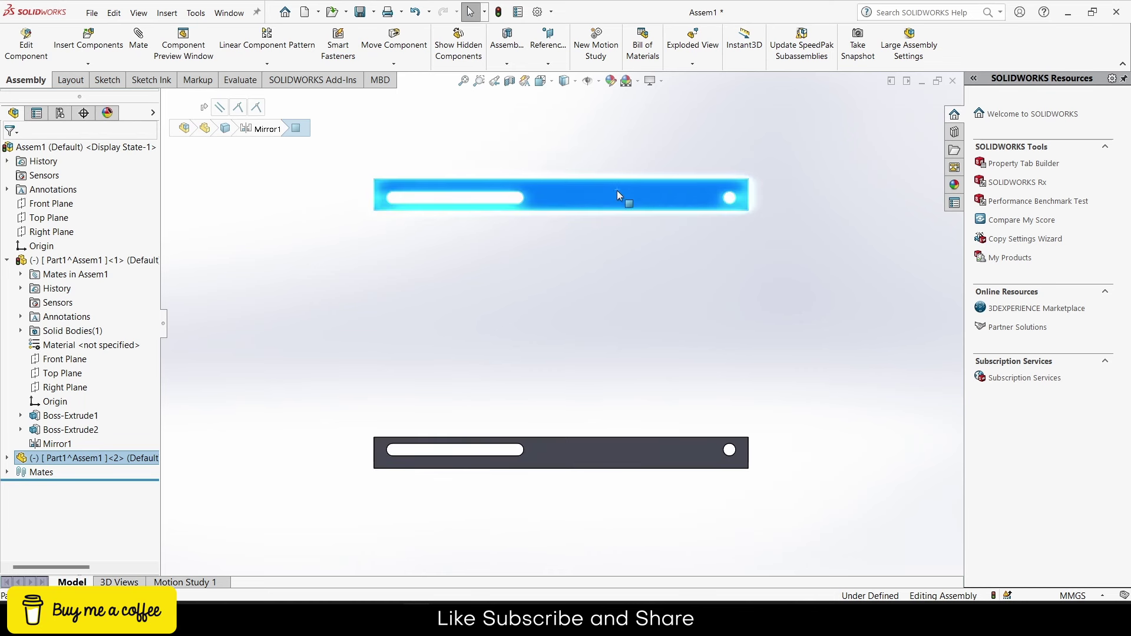
{"action": "left_click_drag", "start_coordinate": [617, 190], "coordinate": [601, 404]}
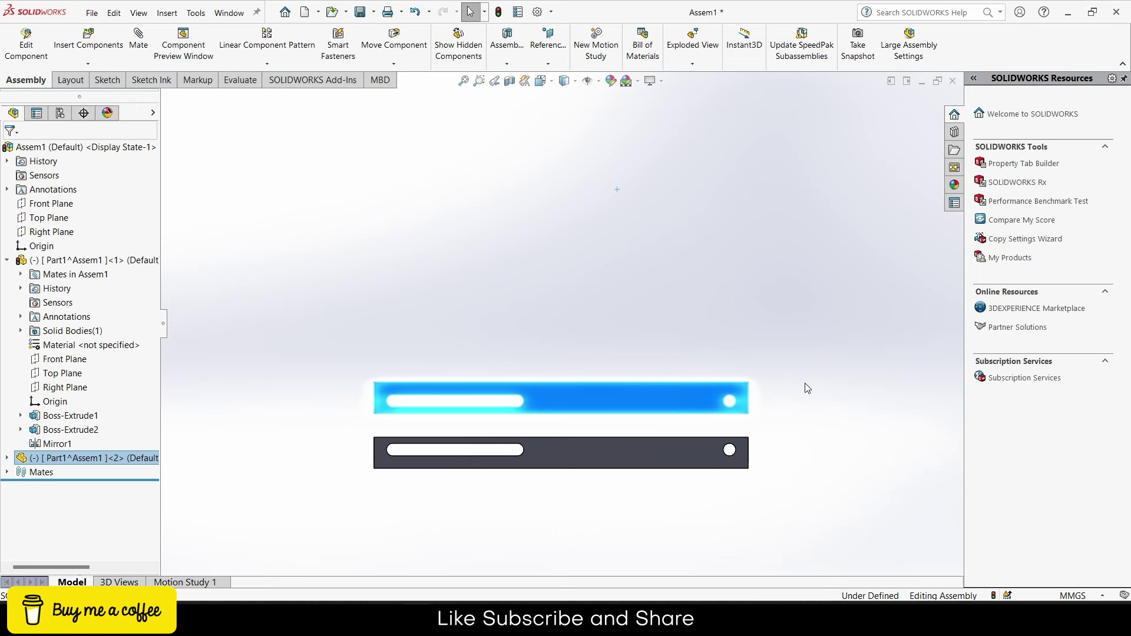
{"action": "left_click_drag", "start_coordinate": [657, 393], "coordinate": [656, 420]}
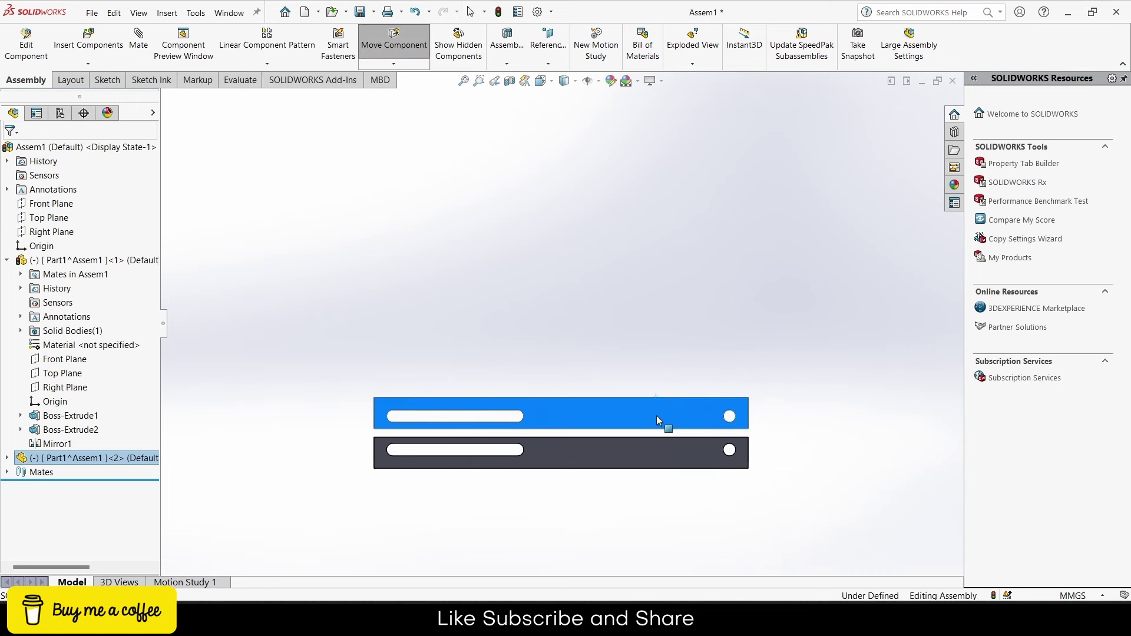
{"action": "left_click", "coordinate": [877, 457]}
{"action": "scroll", "coordinate": [642, 449], "scroll_direction": "down", "scroll_amount": 2}
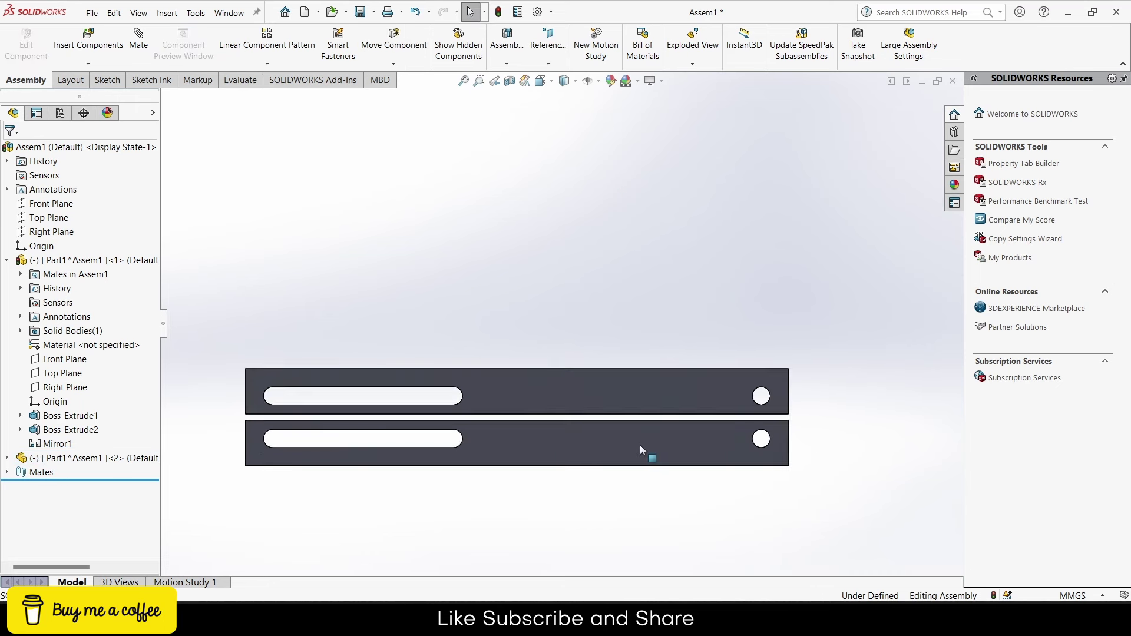
{"action": "left_click_drag", "start_coordinate": [543, 391], "coordinate": [546, 380]}
{"action": "left_click", "coordinate": [833, 393]}
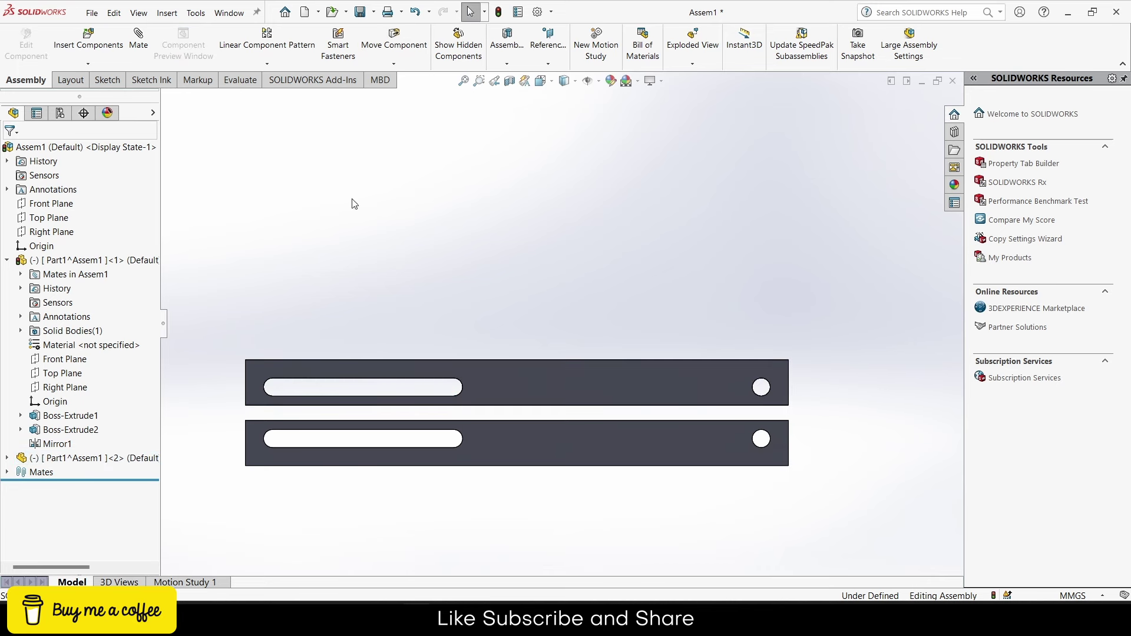
{"action": "left_click", "coordinate": [88, 65]}
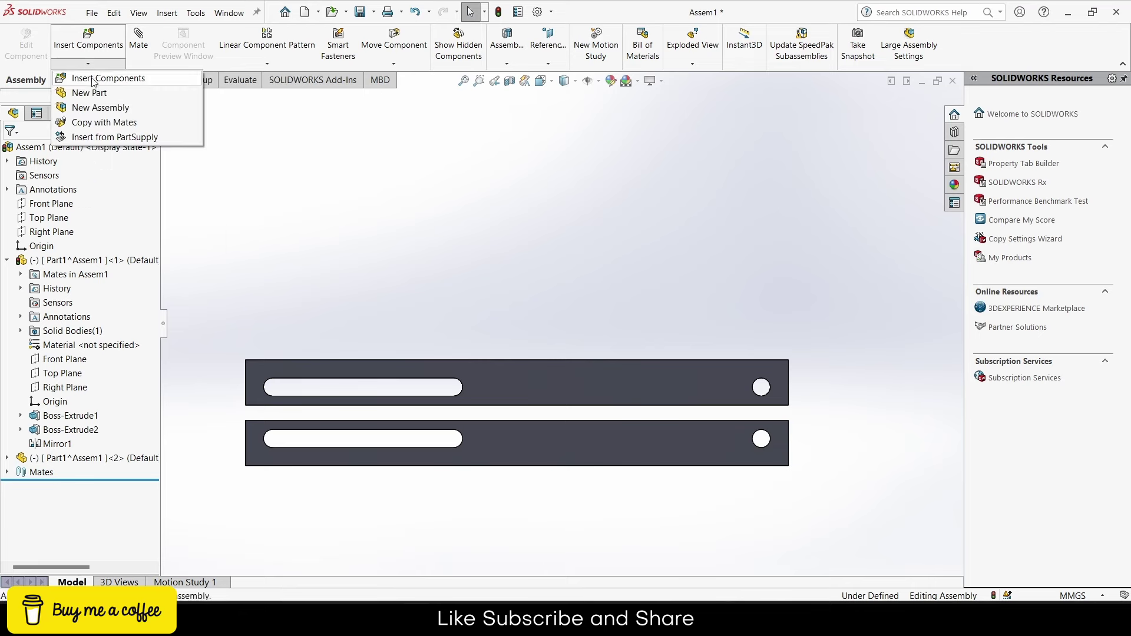
Step: Create a new part and sketch a straight slot between the plates' hole centres
{"action": "left_click", "coordinate": [89, 93]}
{"action": "left_click", "coordinate": [566, 438]}
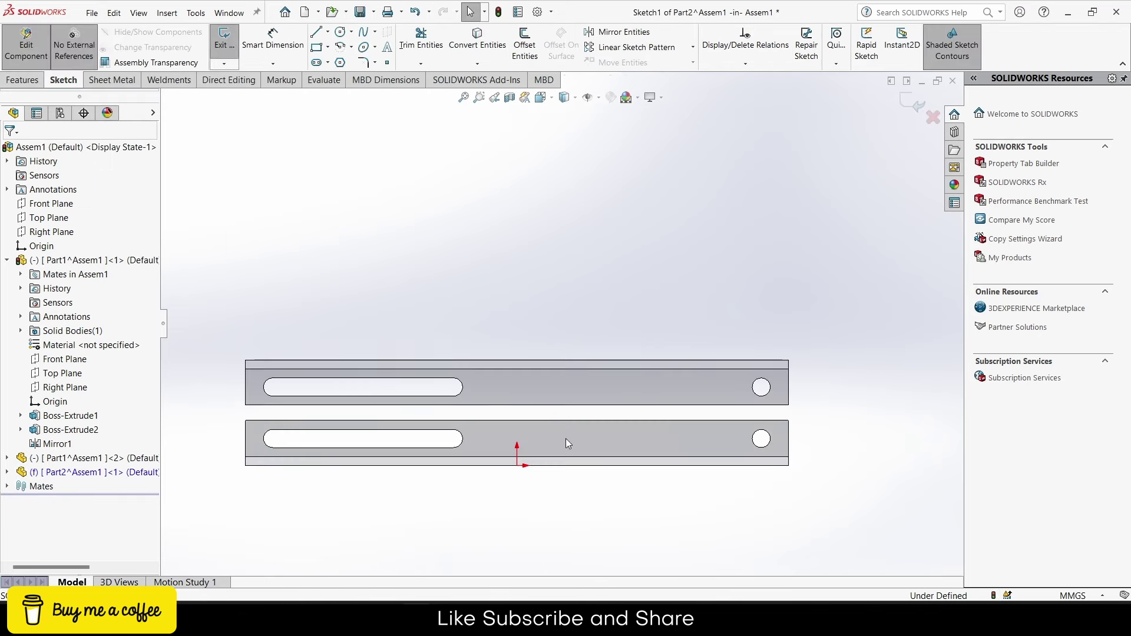
{"action": "left_click", "coordinate": [317, 63]}
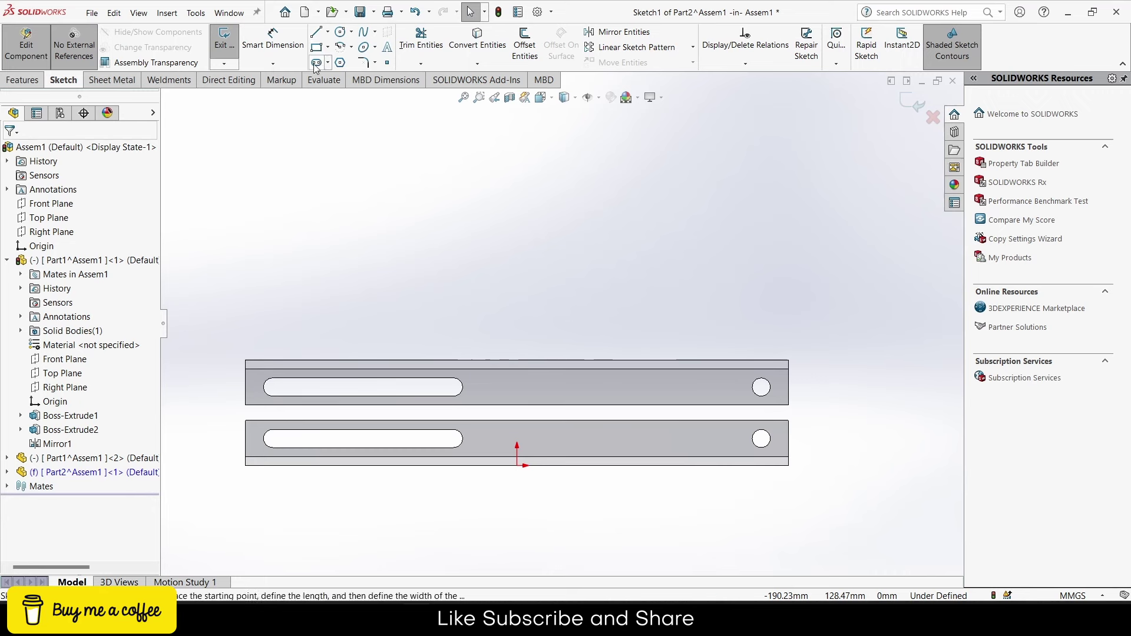
{"action": "left_click", "coordinate": [272, 387]}
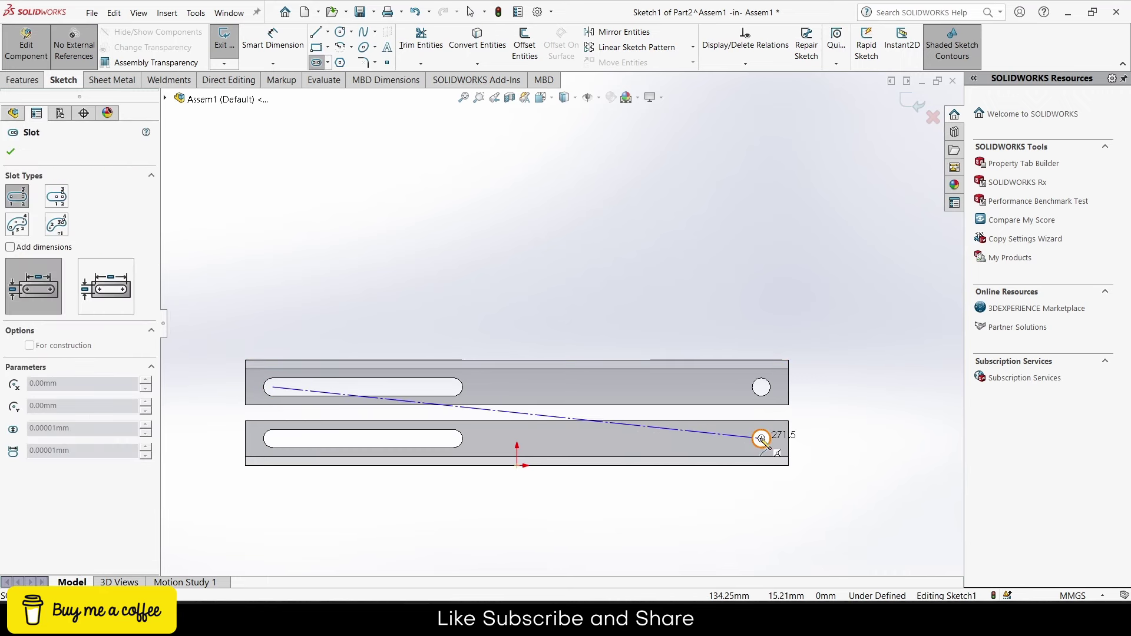
{"action": "left_click", "coordinate": [762, 439]}
{"action": "left_click", "coordinate": [772, 430]}
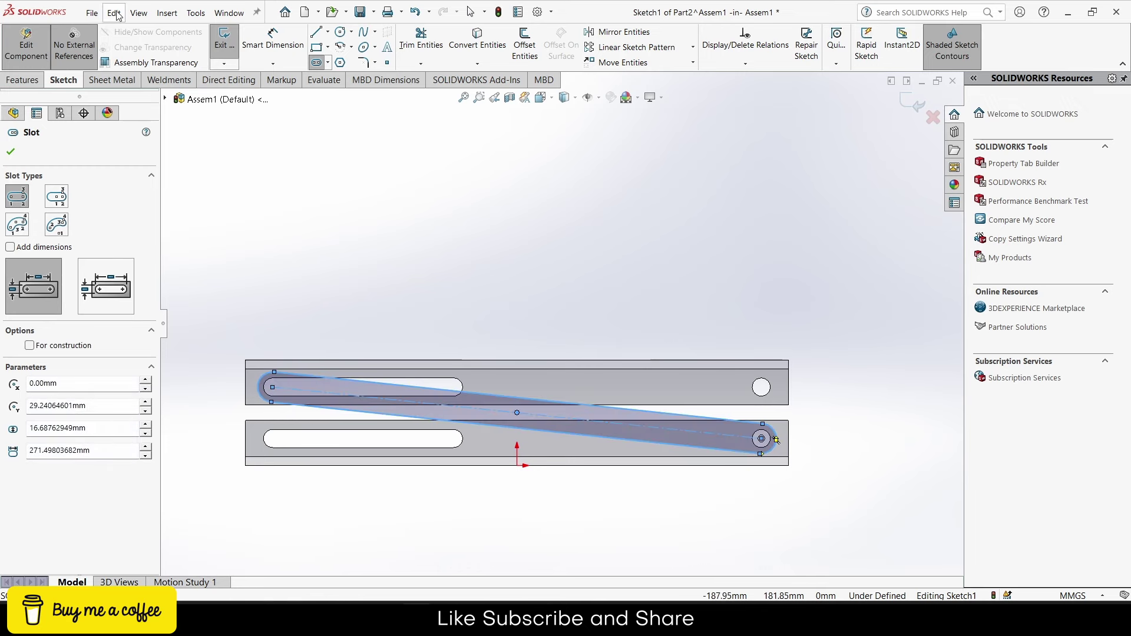
Step: Dimension the slot length to 271.50 mm
{"action": "left_click", "coordinate": [273, 38]}
{"action": "left_click", "coordinate": [567, 420]}
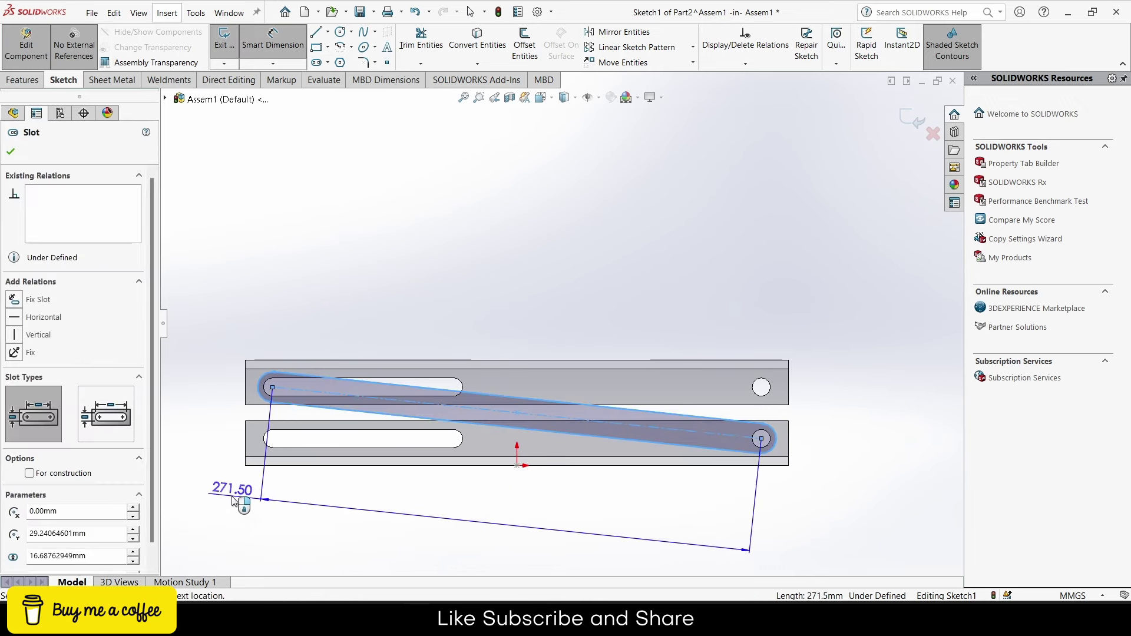
{"action": "left_click", "coordinate": [234, 502]}
{"action": "left_click", "coordinate": [181, 479]}
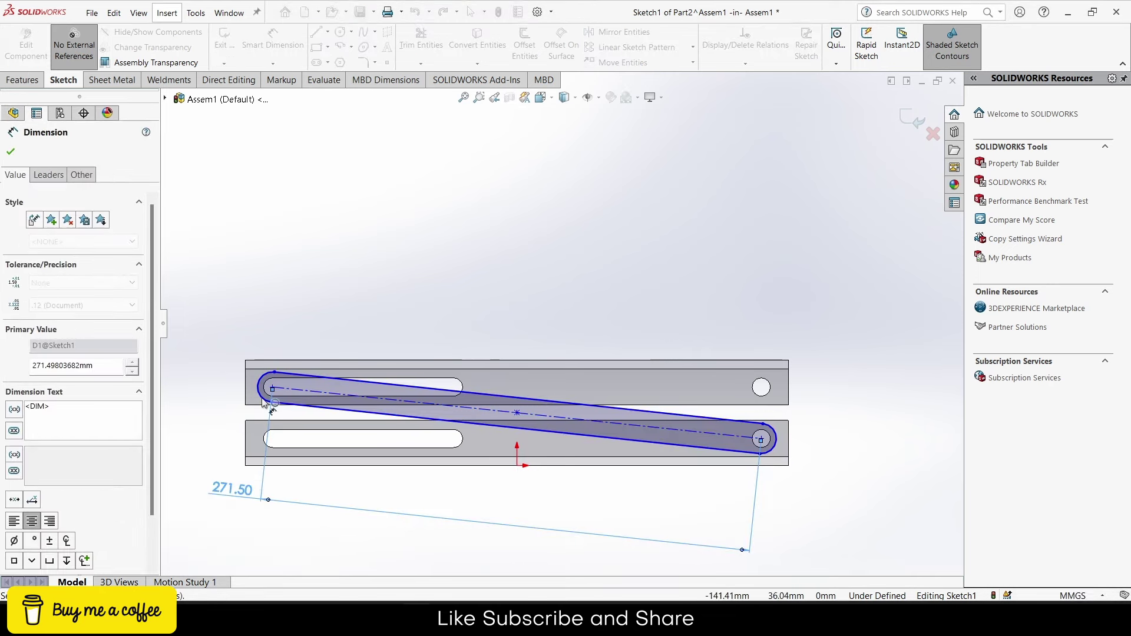
Step: Draw hole circles at both slot ends and at the slot's middle
{"action": "scroll", "coordinate": [282, 420], "scroll_direction": "down", "scroll_amount": 3}
{"action": "scroll", "coordinate": [338, 363], "scroll_direction": "down", "scroll_amount": 2}
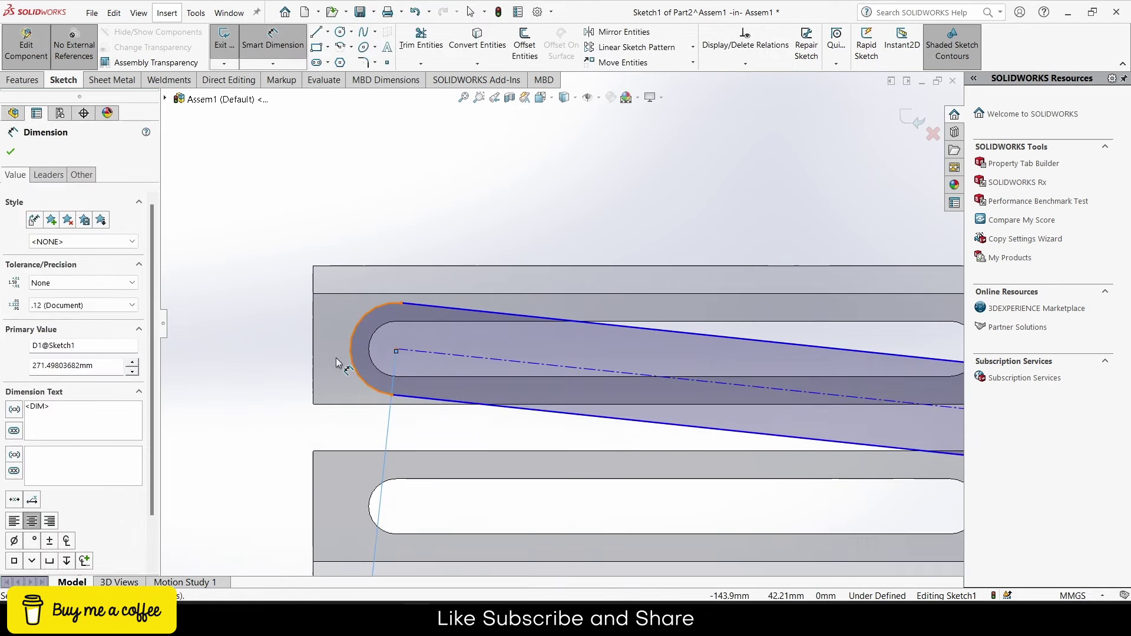
{"action": "left_click", "coordinate": [340, 31]}
{"action": "left_click", "coordinate": [396, 350]}
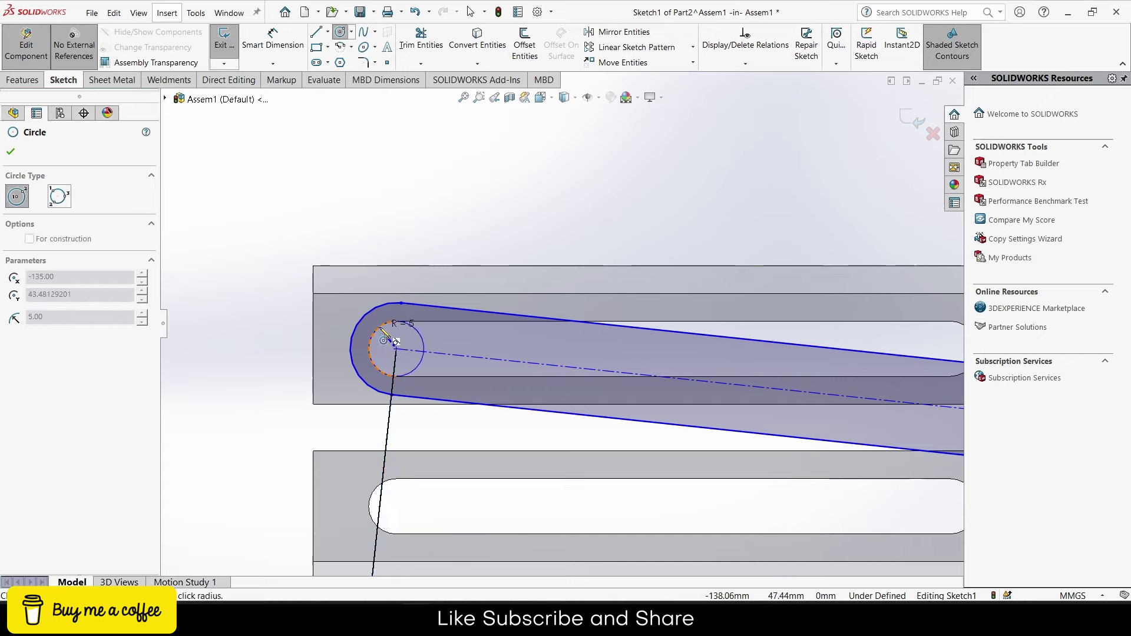
{"action": "scroll", "coordinate": [589, 318], "scroll_direction": "up", "scroll_amount": 2}
{"action": "scroll", "coordinate": [548, 330], "scroll_direction": "up", "scroll_amount": 3}
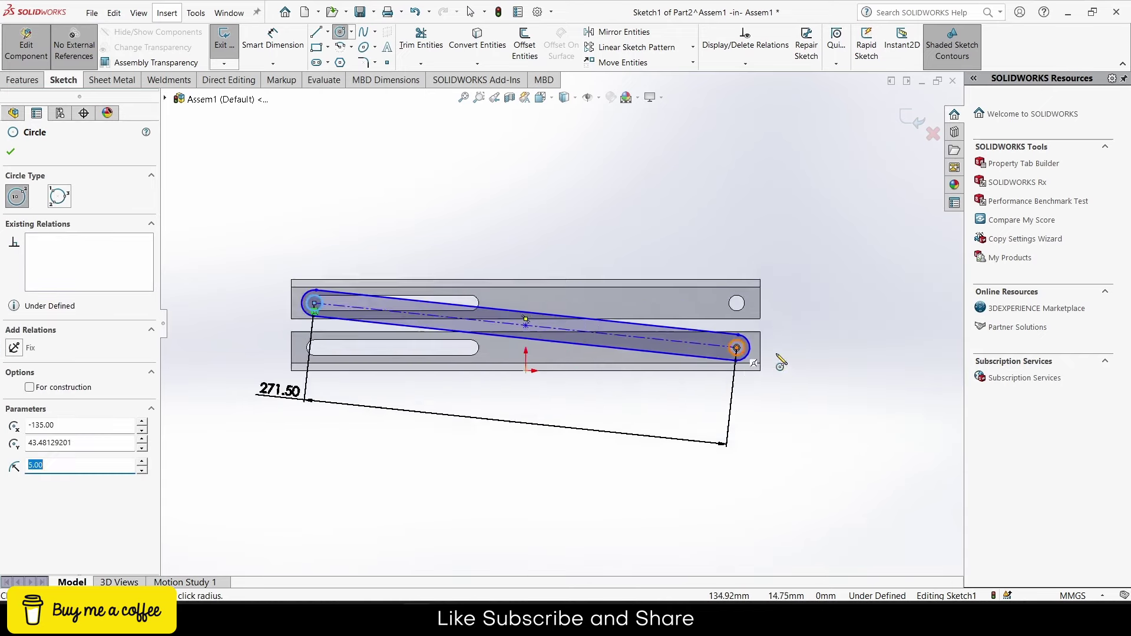
{"action": "scroll", "coordinate": [778, 356], "scroll_direction": "down", "scroll_amount": 3}
{"action": "left_click", "coordinate": [695, 341]}
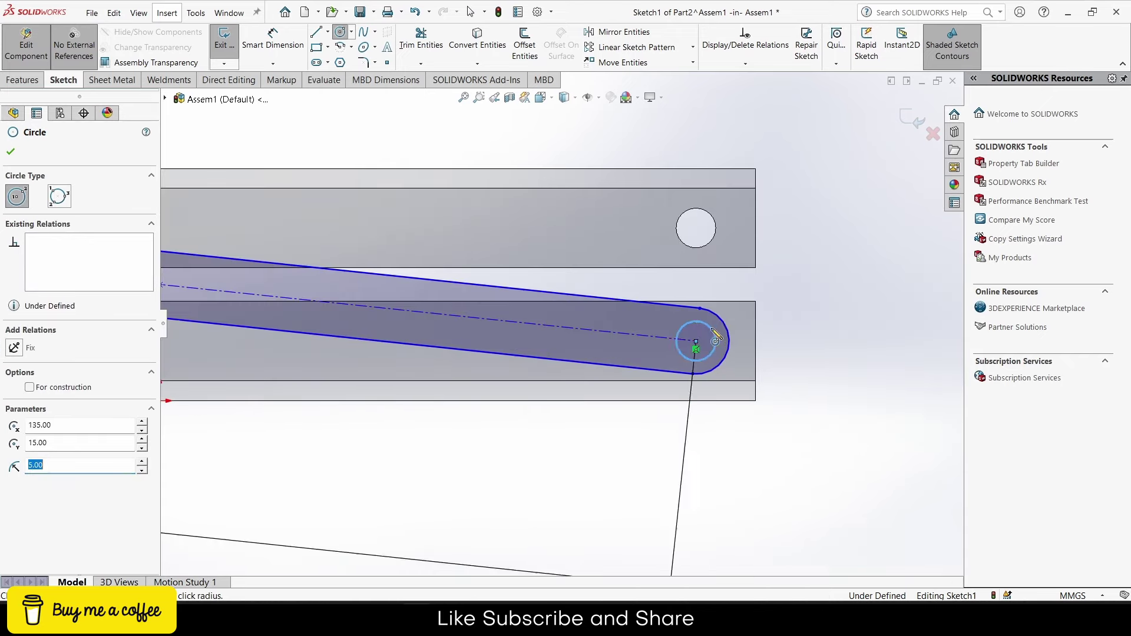
{"action": "scroll", "coordinate": [561, 325], "scroll_direction": "up", "scroll_amount": 2}
{"action": "left_click", "coordinate": [329, 302]}
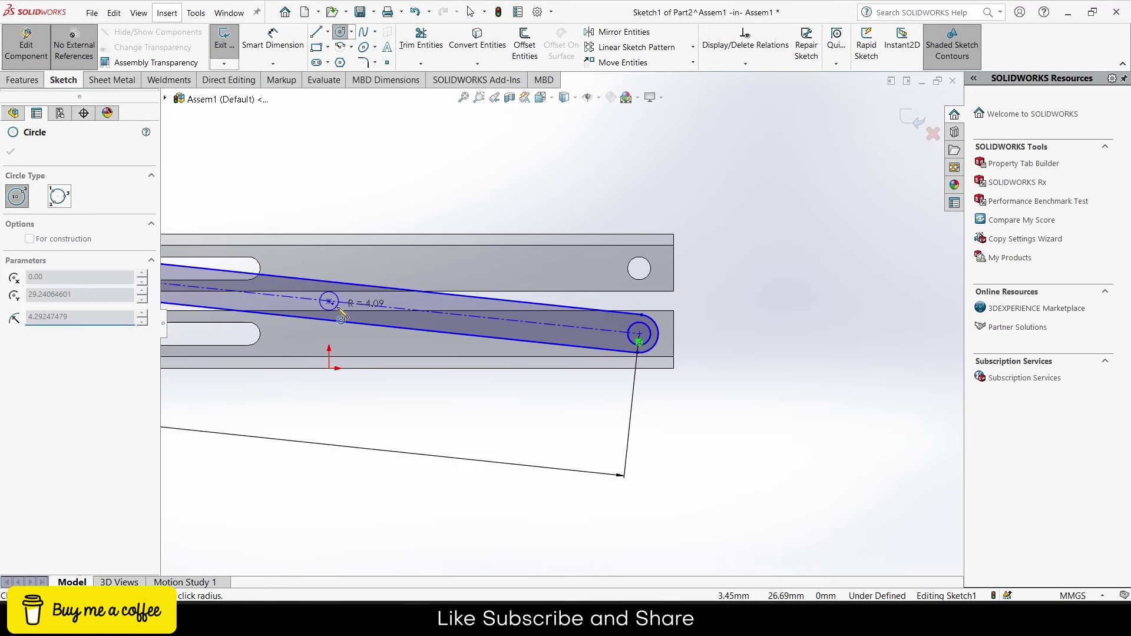
{"action": "left_click", "coordinate": [341, 317]}
Step: Set the middle hole's diameter to 8 mm
{"action": "left_click", "coordinate": [272, 38]}
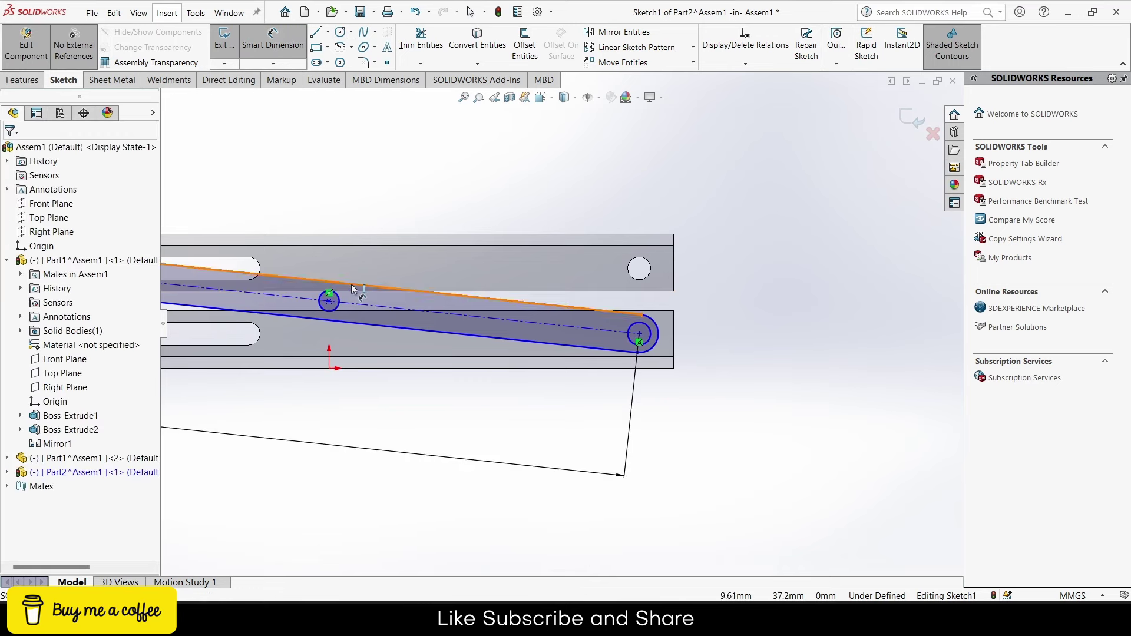
{"action": "left_click", "coordinate": [340, 300]}
{"action": "left_click", "coordinate": [728, 298]}
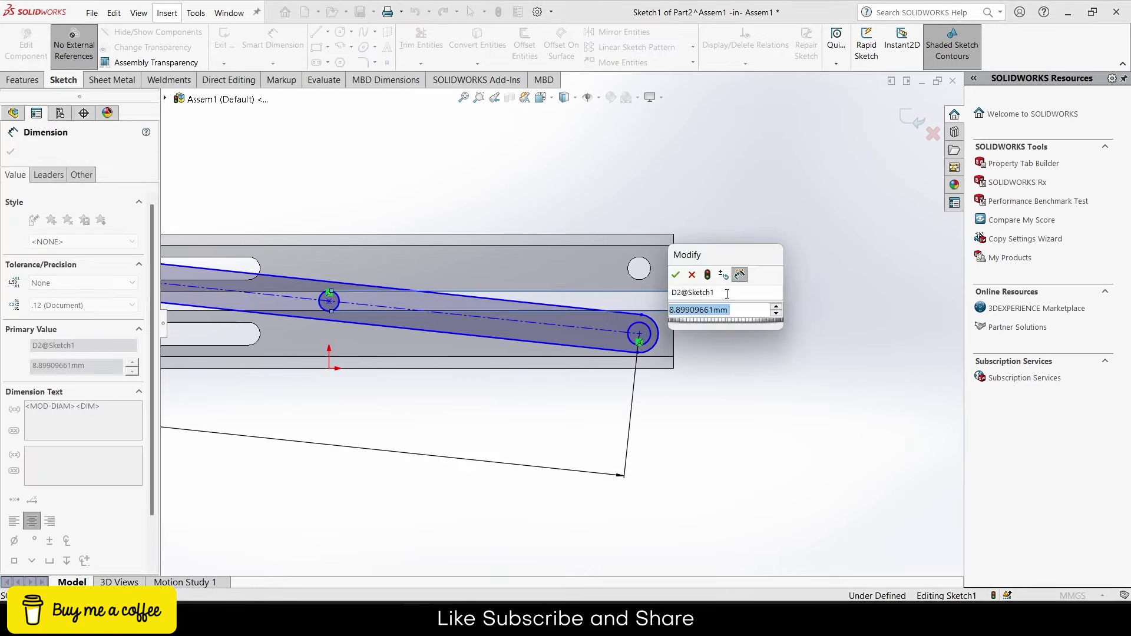
{"action": "type", "text": "5"}
{"action": "key", "text": "Return"}
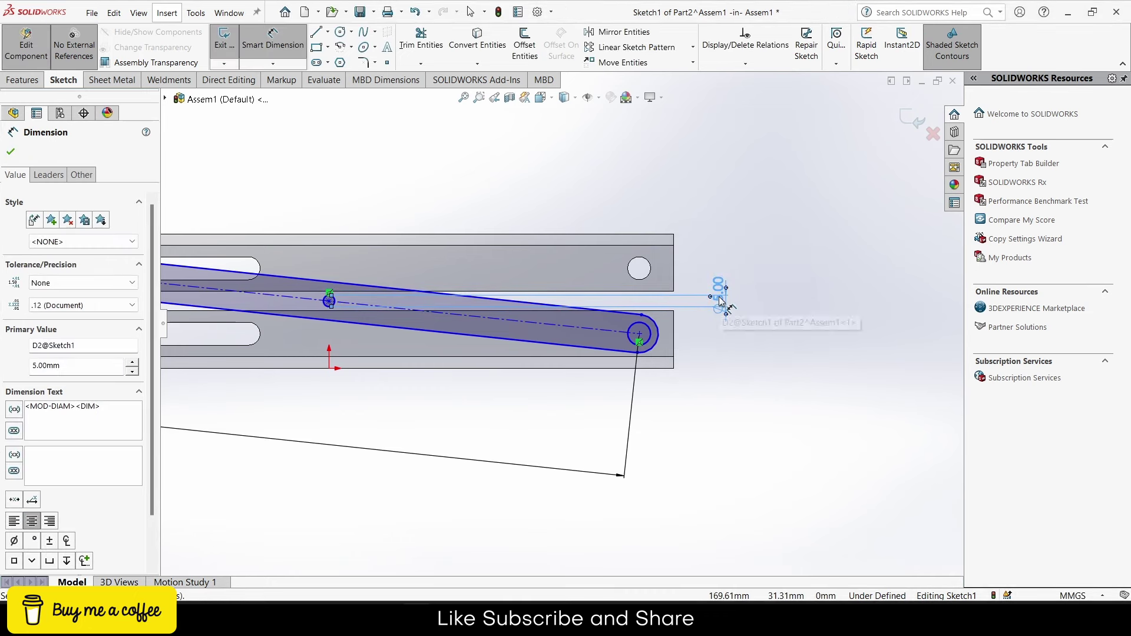
{"action": "double_click", "coordinate": [720, 301]}
{"action": "type", "text": "8"}
{"action": "key", "text": "Return"}
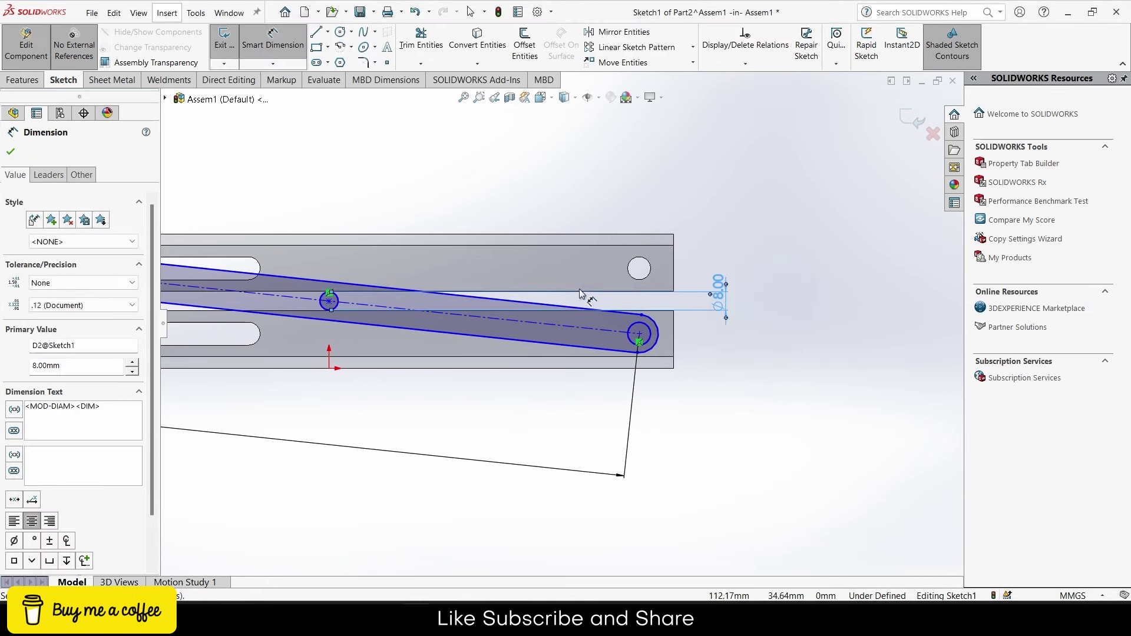
{"action": "scroll", "coordinate": [366, 254], "scroll_direction": "up", "scroll_amount": 3}
{"action": "scroll", "coordinate": [323, 270], "scroll_direction": "down", "scroll_amount": 2}
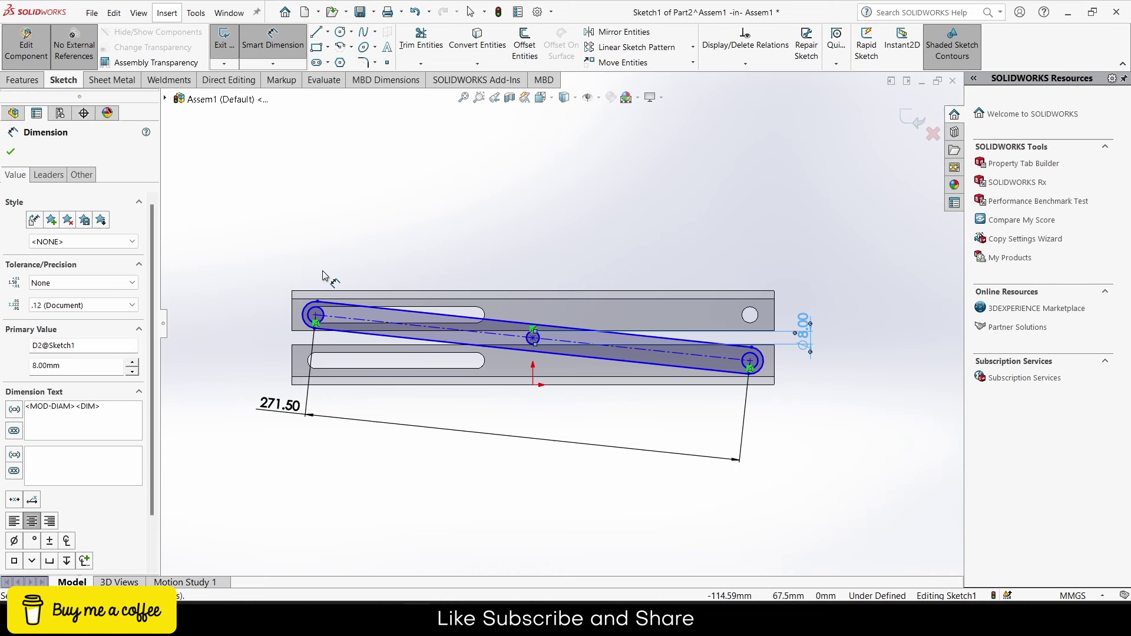
{"action": "left_click", "coordinate": [26, 82]}
Step: Extrude the Part2 link sketch 5 mm and return to editing Assem1
{"action": "left_click", "coordinate": [230, 45]}
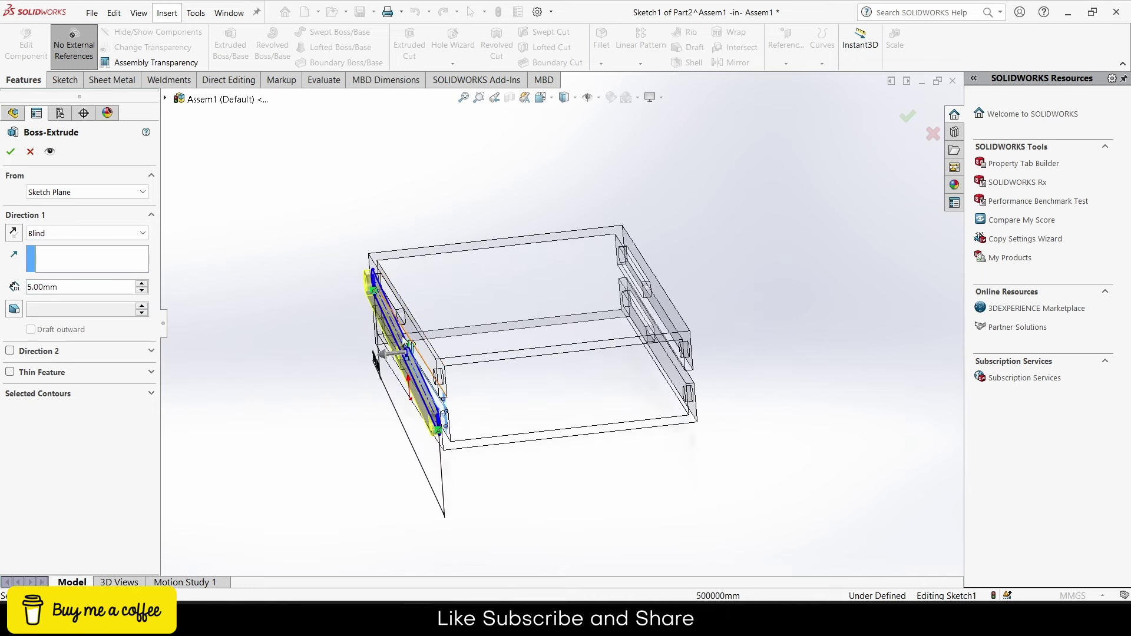
{"action": "left_click", "coordinate": [11, 153]}
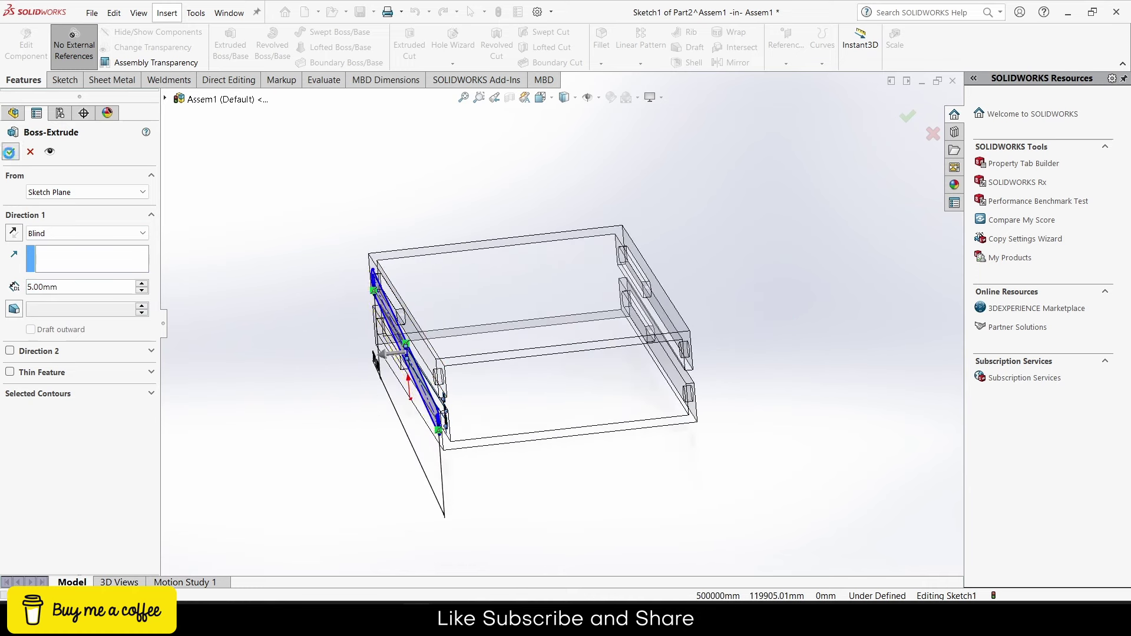
{"action": "mouse_move", "coordinate": [354, 264]}
{"action": "middle_mouse_down"}
{"action": "mouse_move", "coordinate": [495, 205]}
{"action": "mouse_move", "coordinate": [460, 228]}
{"action": "middle_mouse_up"}
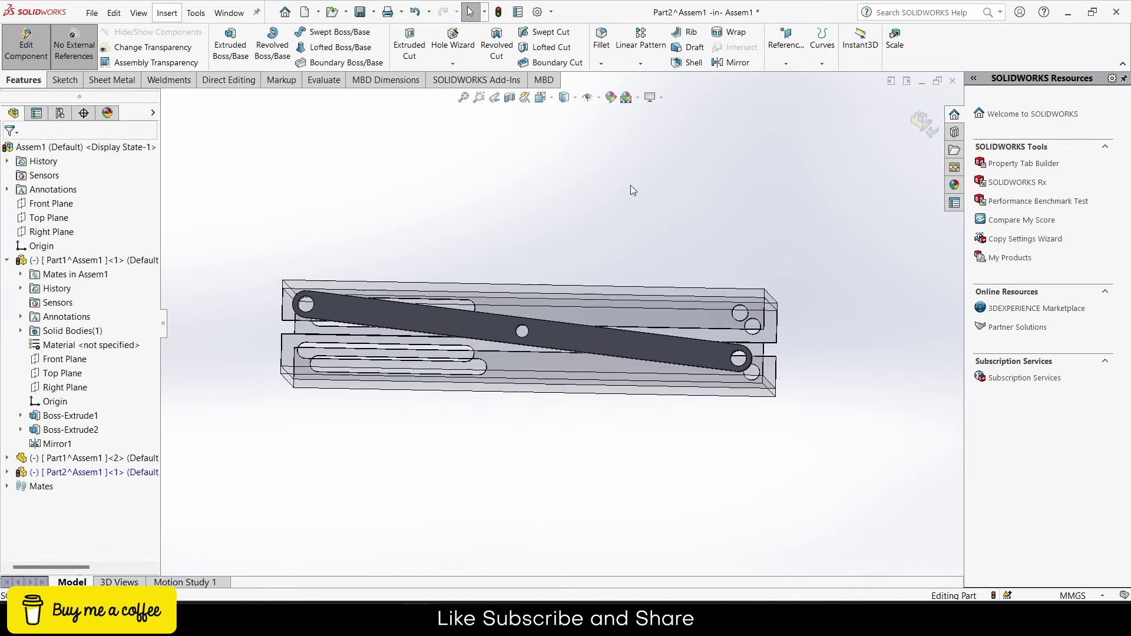
{"action": "left_click", "coordinate": [917, 129]}
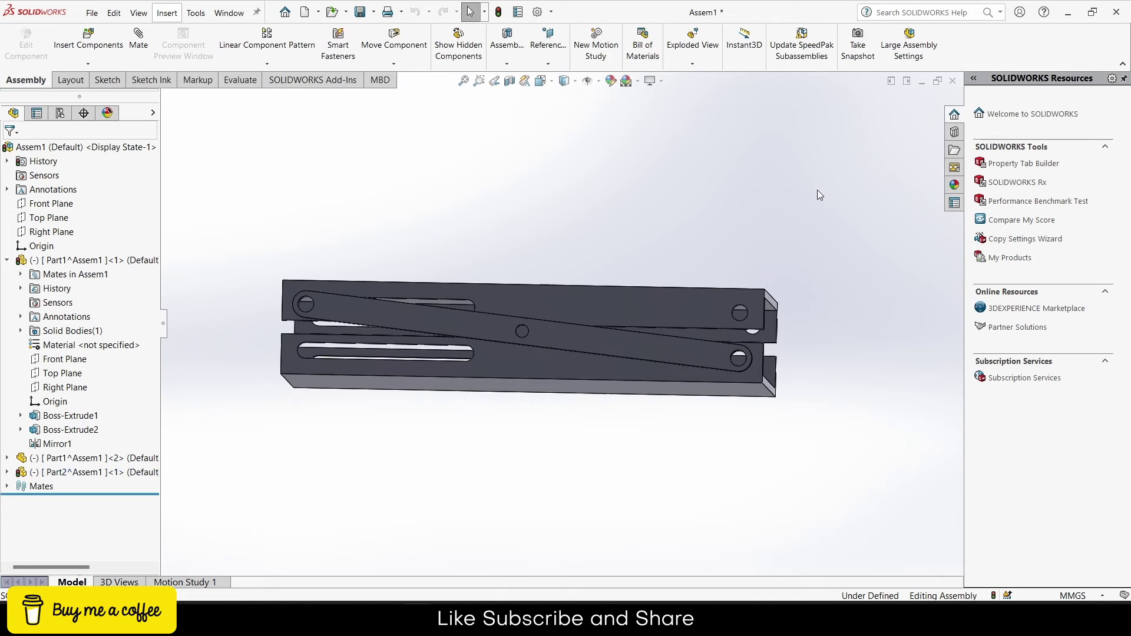
{"action": "middle_click_drag", "start_coordinate": [818, 190], "coordinate": [791, 237]}
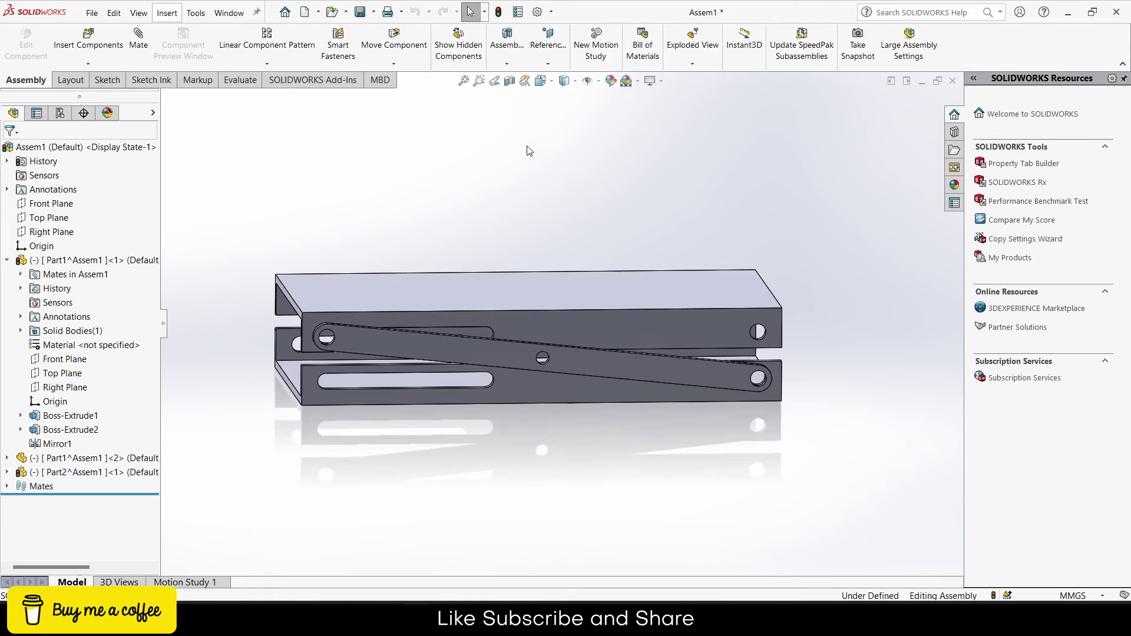
{"action": "left_click", "coordinate": [96, 64]}
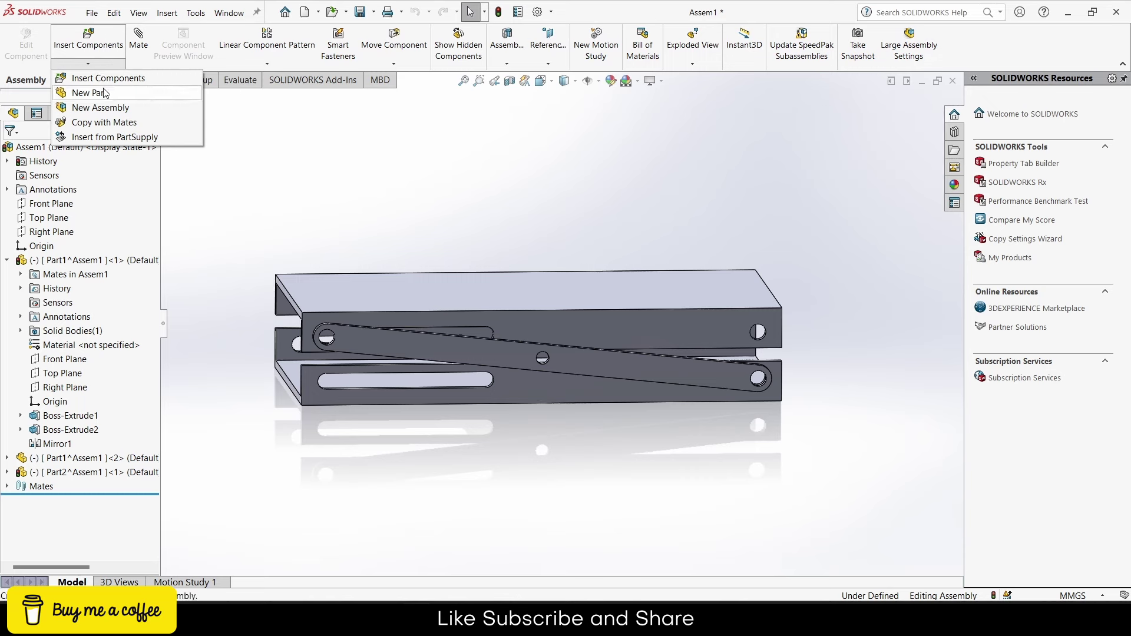
Step: Start a new part and sketch a straight slot on the Front Plane, crossing diagonally between the plates
{"action": "left_click", "coordinate": [104, 93]}
{"action": "left_click", "coordinate": [40, 213]}
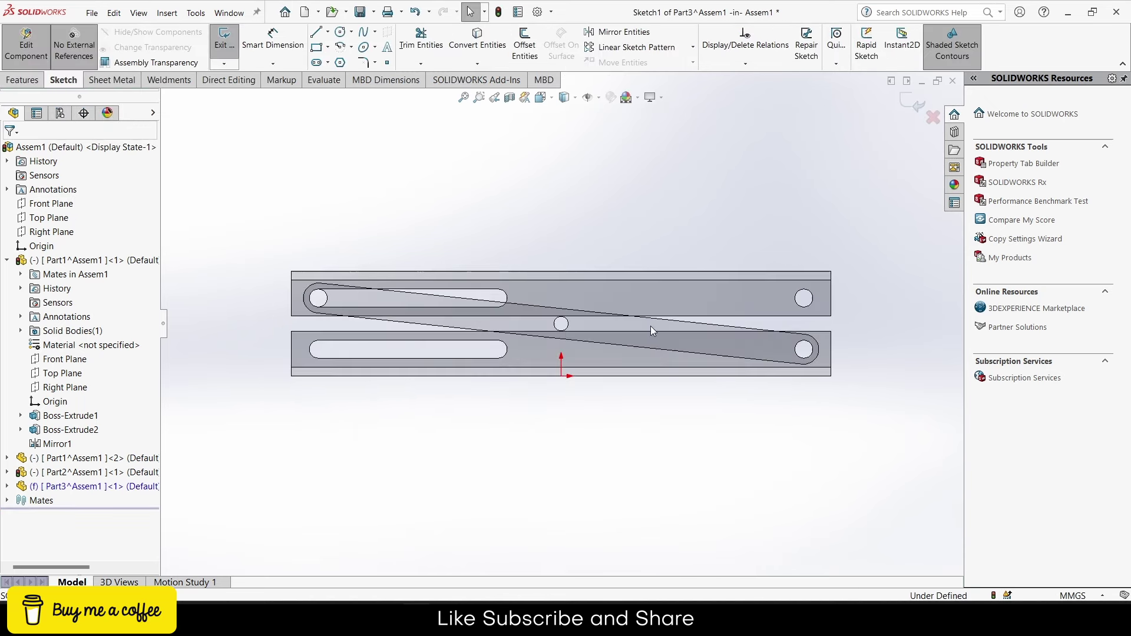
{"action": "left_click", "coordinate": [317, 62]}
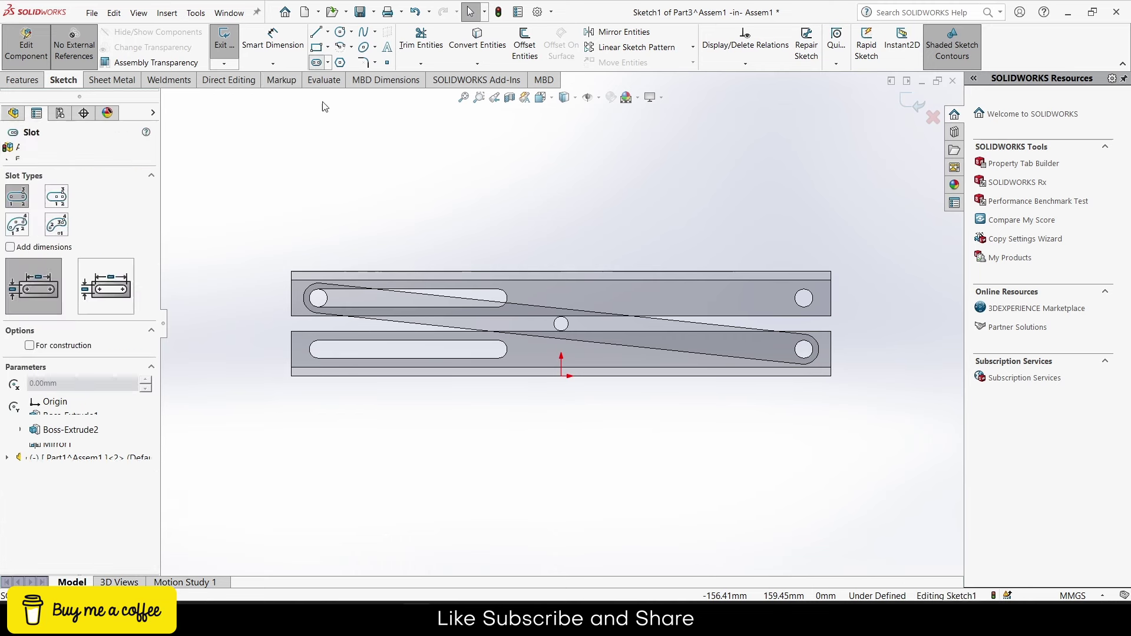
{"action": "left_click", "coordinate": [318, 350]}
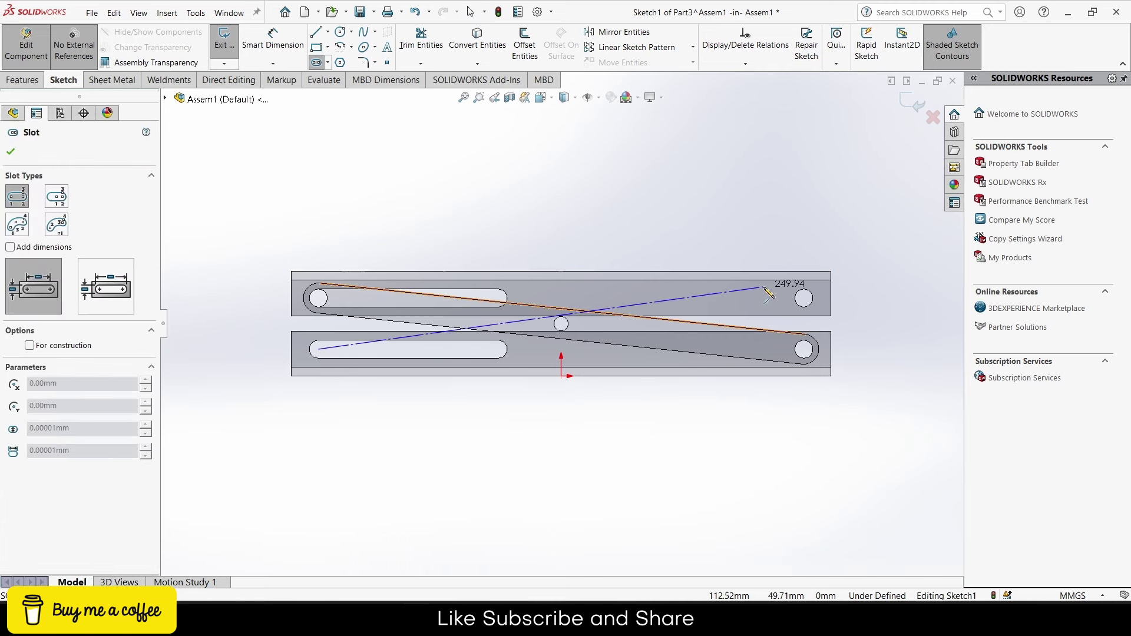
{"action": "left_click", "coordinate": [805, 299]}
{"action": "left_click", "coordinate": [799, 321]}
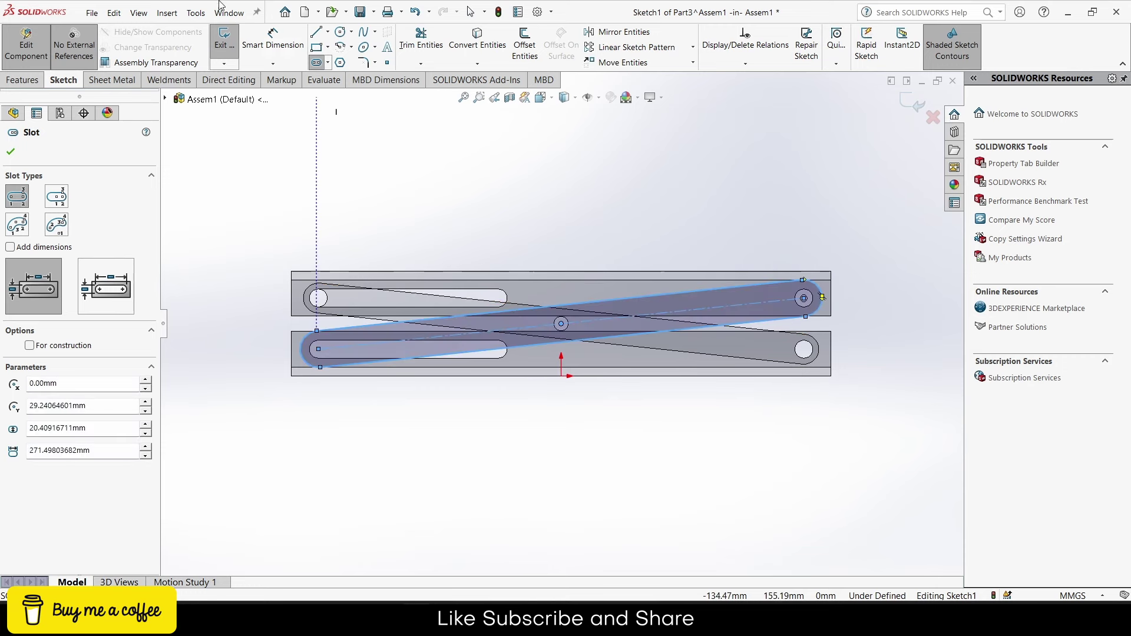
Step: Dimension the slot's length to 271.50 mm
{"action": "left_click", "coordinate": [273, 36]}
{"action": "left_click", "coordinate": [480, 337]}
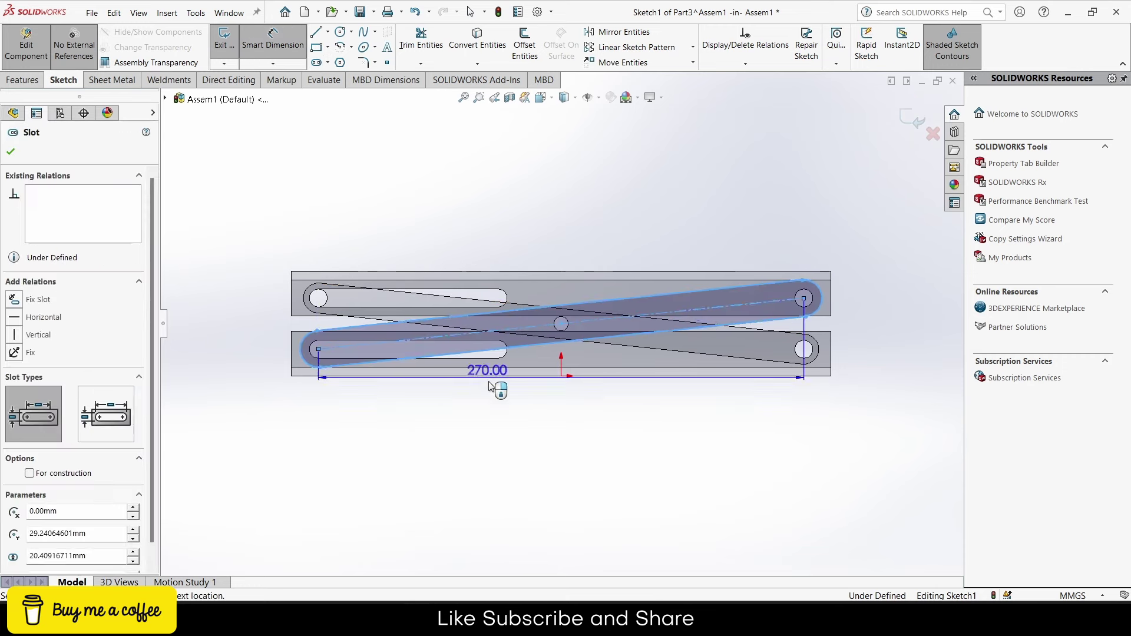
{"action": "left_click", "coordinate": [853, 475]}
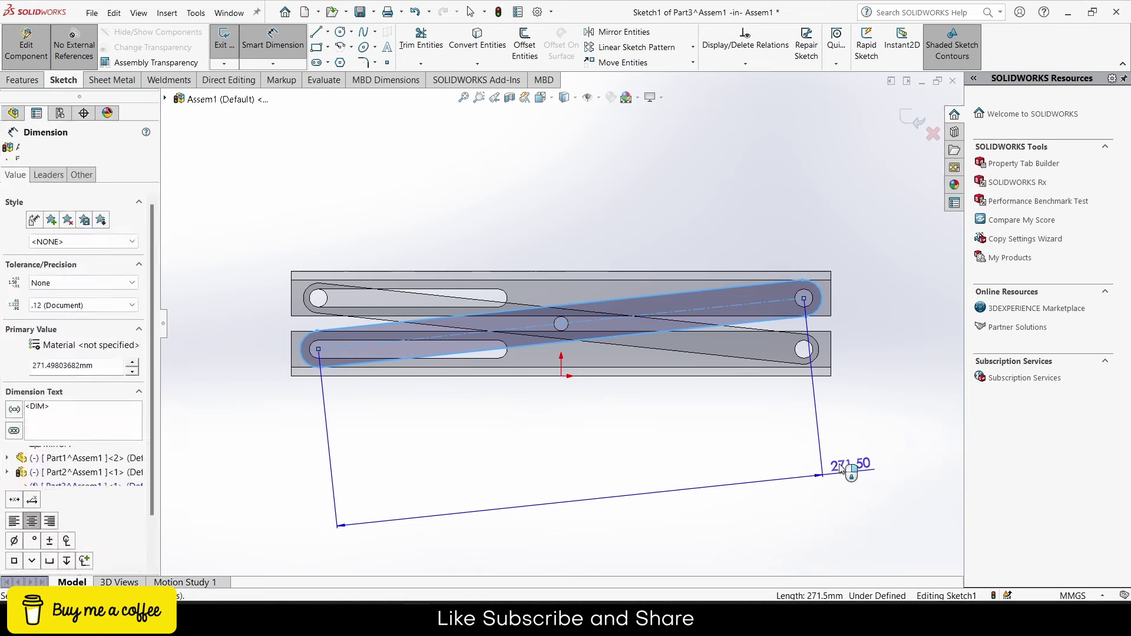
{"action": "left_click", "coordinate": [800, 454]}
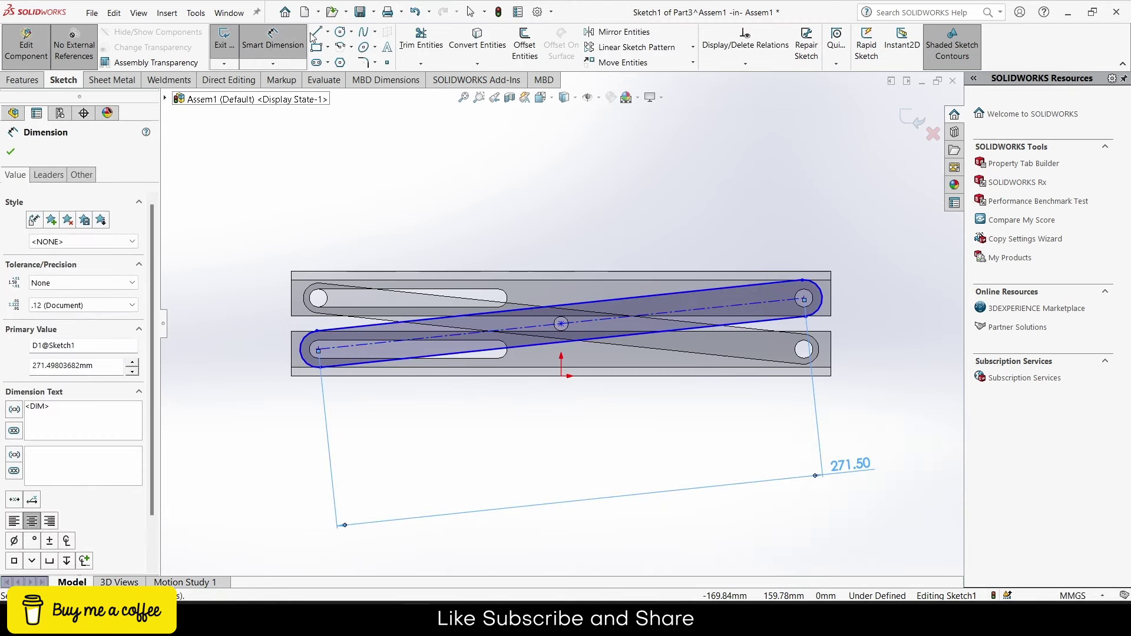
Step: Draw circles at the slot's left end, right end and centre point
{"action": "left_click", "coordinate": [340, 37]}
{"action": "scroll", "coordinate": [259, 334], "scroll_direction": "down", "scroll_amount": 4}
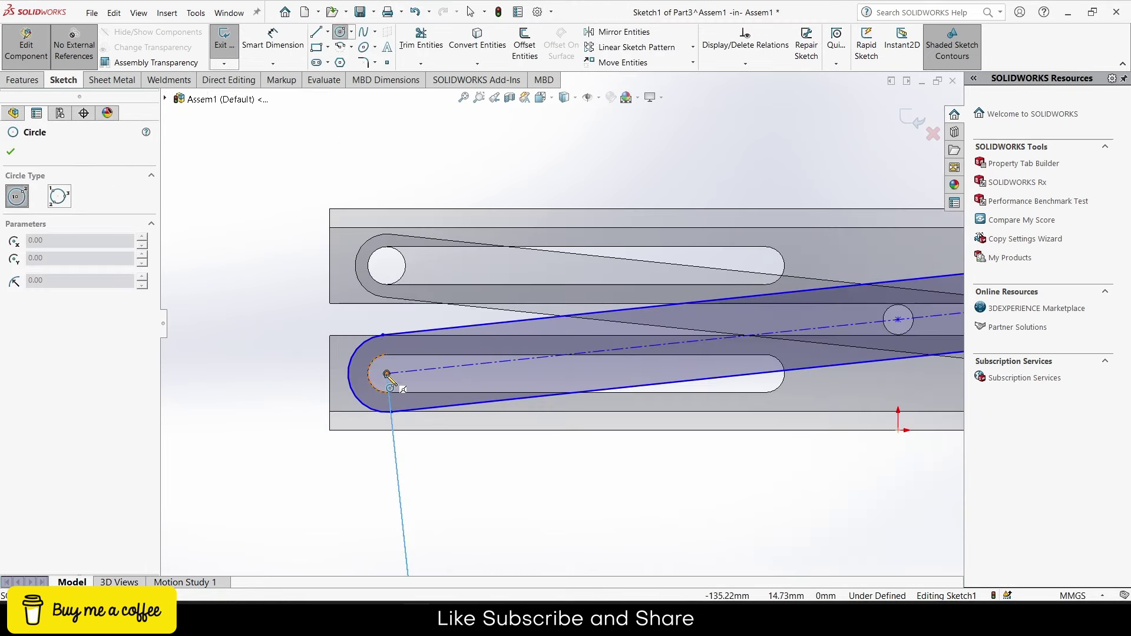
{"action": "left_click", "coordinate": [384, 369]}
{"action": "scroll", "coordinate": [384, 369], "scroll_direction": "up", "scroll_amount": 3}
{"action": "scroll", "coordinate": [766, 330], "scroll_direction": "up", "scroll_amount": 2}
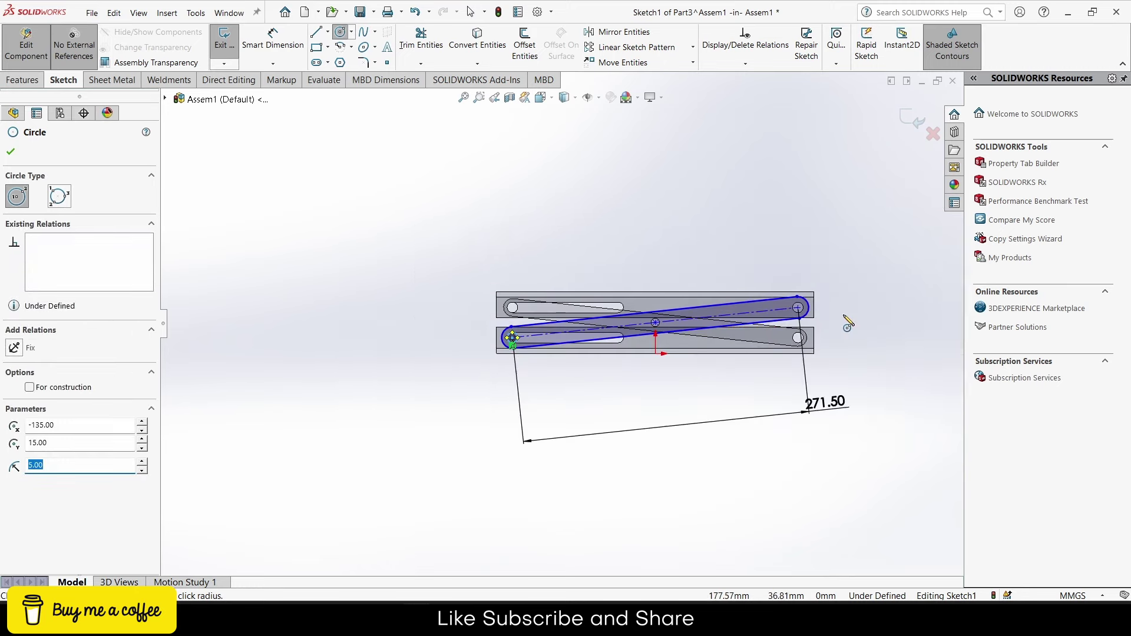
{"action": "scroll", "coordinate": [742, 312], "scroll_direction": "down", "scroll_amount": 5}
{"action": "scroll", "coordinate": [654, 297], "scroll_direction": "down", "scroll_amount": 2}
{"action": "left_click", "coordinate": [688, 321]}
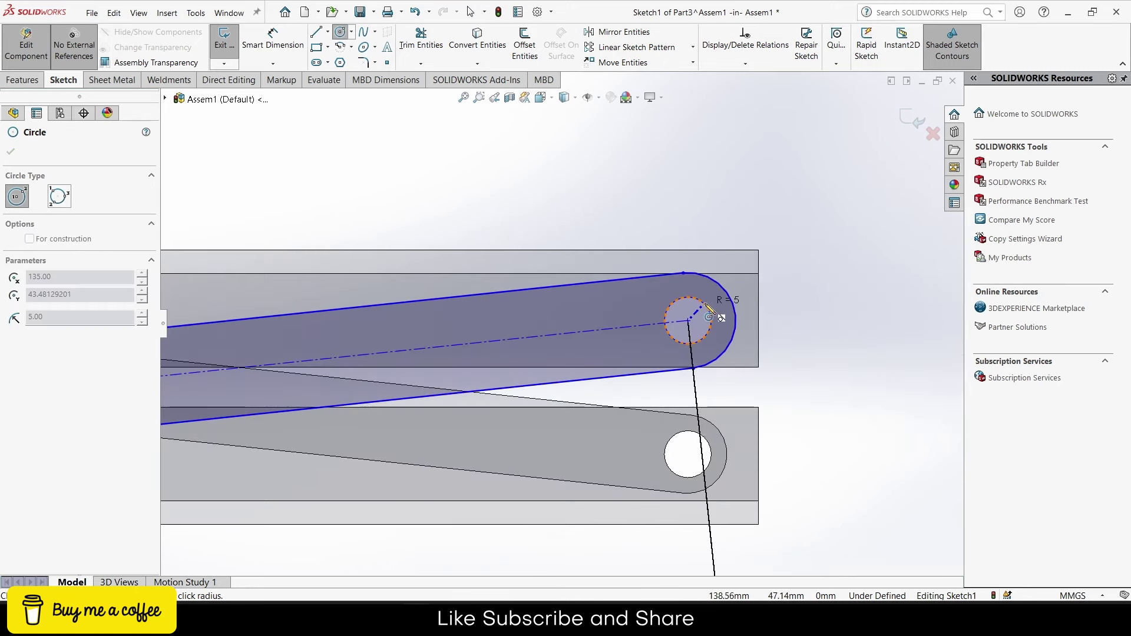
{"action": "left_click", "coordinate": [713, 321]}
{"action": "scroll", "coordinate": [655, 337], "scroll_direction": "up", "scroll_amount": 2}
{"action": "scroll", "coordinate": [251, 361], "scroll_direction": "down", "scroll_amount": 2}
{"action": "left_click", "coordinate": [251, 362]}
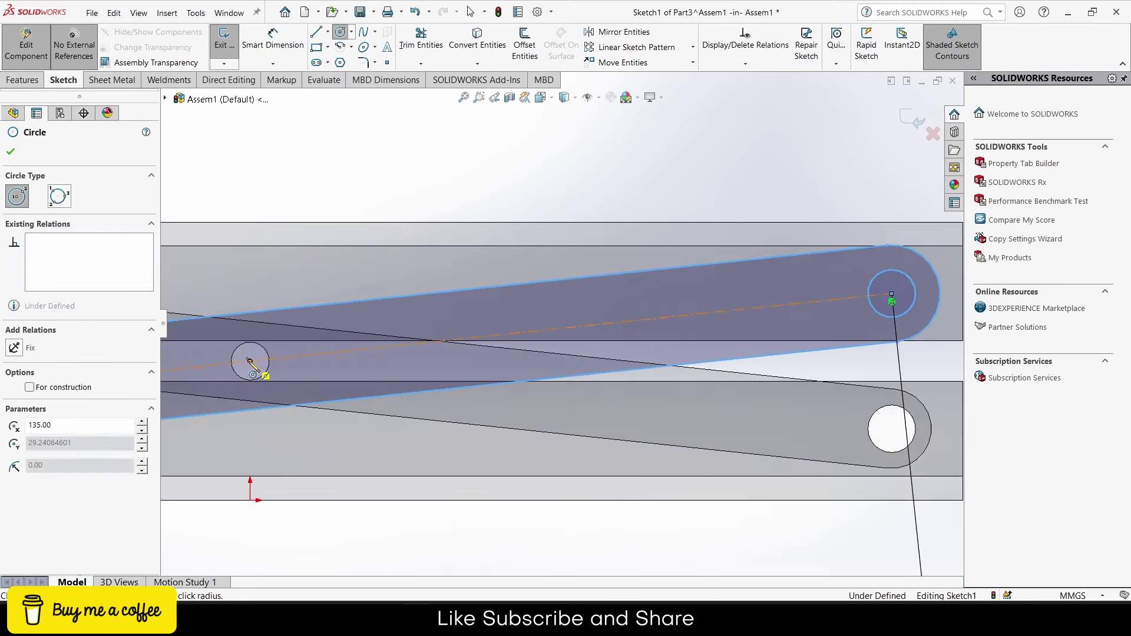
{"action": "left_click", "coordinate": [270, 360]}
{"action": "scroll", "coordinate": [330, 365], "scroll_direction": "up", "scroll_amount": 2}
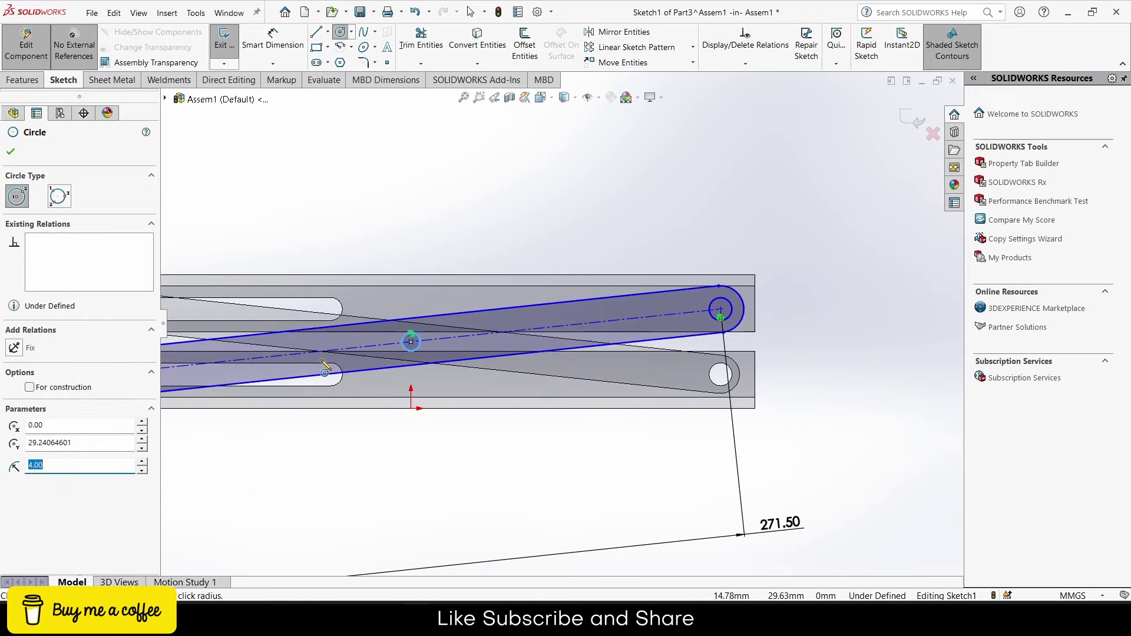
{"action": "scroll", "coordinate": [354, 330], "scroll_direction": "up", "scroll_amount": 2}
{"action": "scroll", "coordinate": [346, 163], "scroll_direction": "down", "scroll_amount": 3}
Step: Dimension the slot end radius, trying 10 and 7 before settling on R9 mm
{"action": "left_click", "coordinate": [271, 44]}
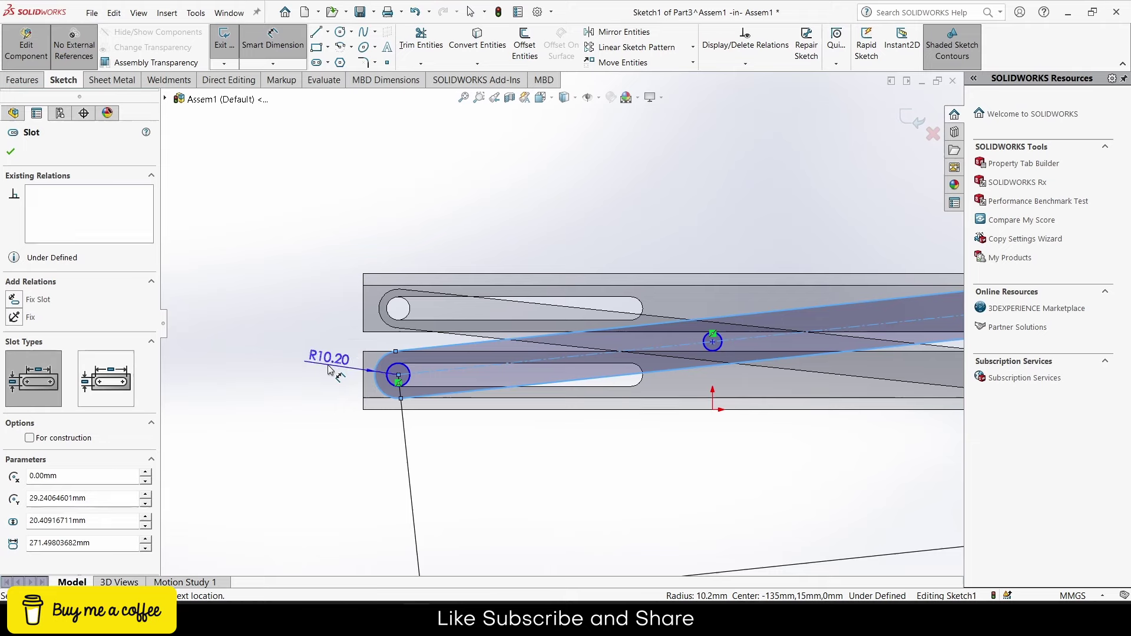
{"action": "left_click", "coordinate": [329, 369]}
{"action": "type", "text": "10"}
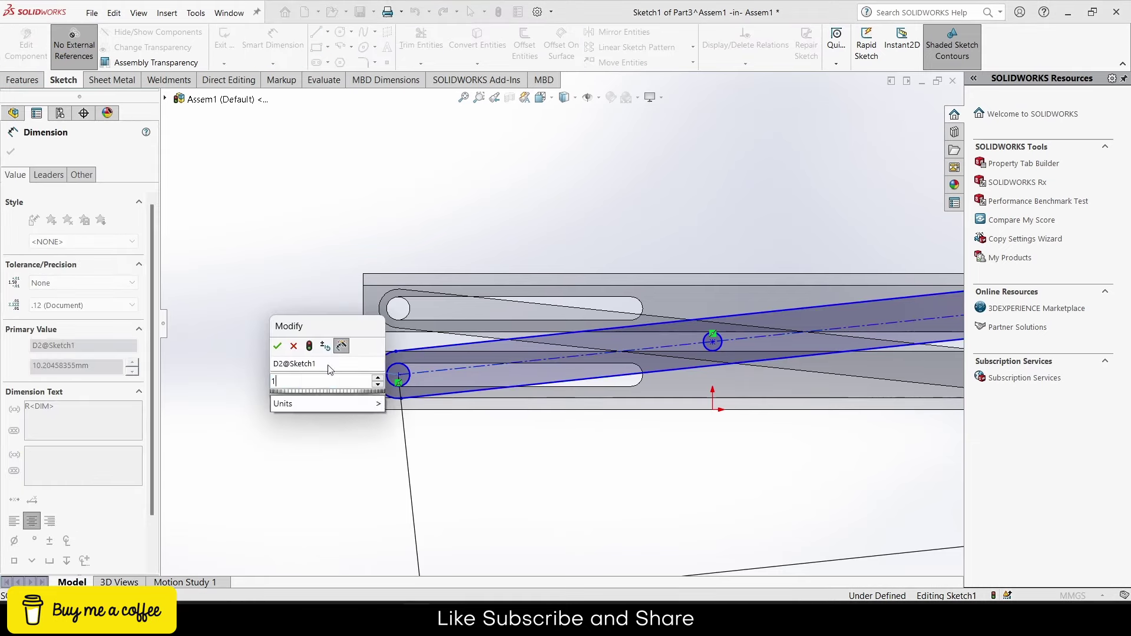
{"action": "key", "text": "Return"}
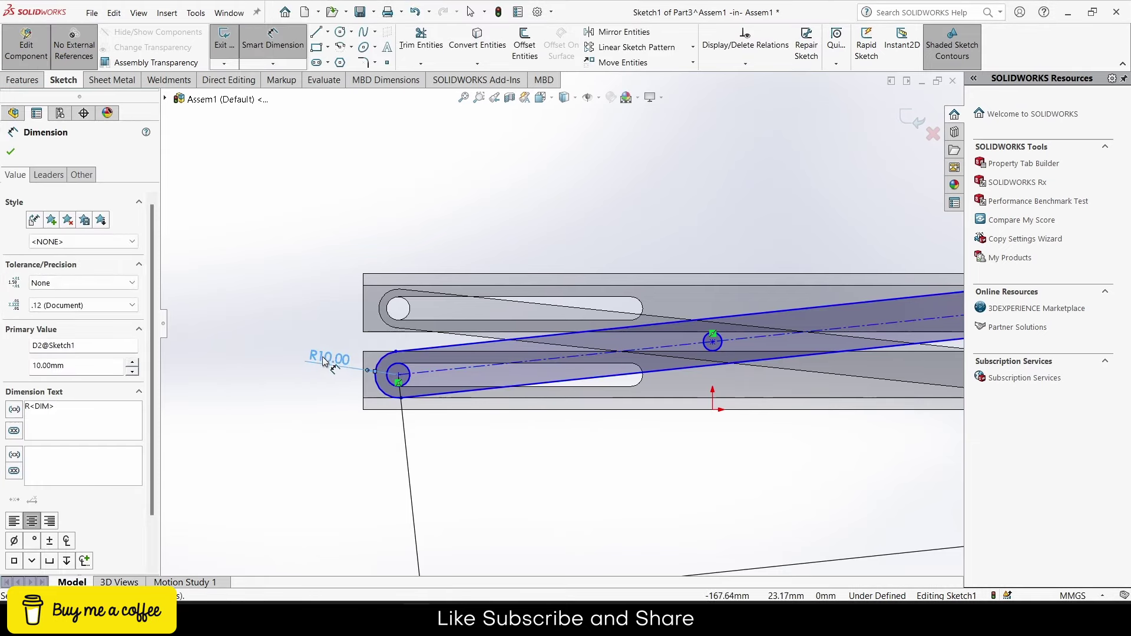
{"action": "double_click", "coordinate": [325, 361]}
{"action": "type", "text": "7"}
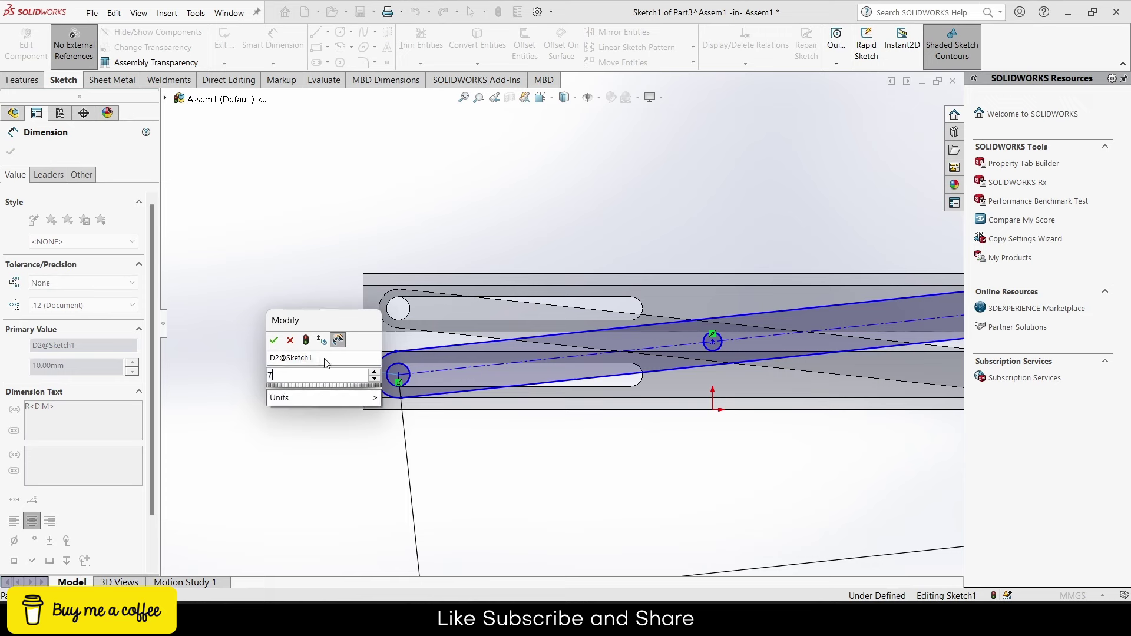
{"action": "key", "text": "Return"}
{"action": "double_click", "coordinate": [336, 359]}
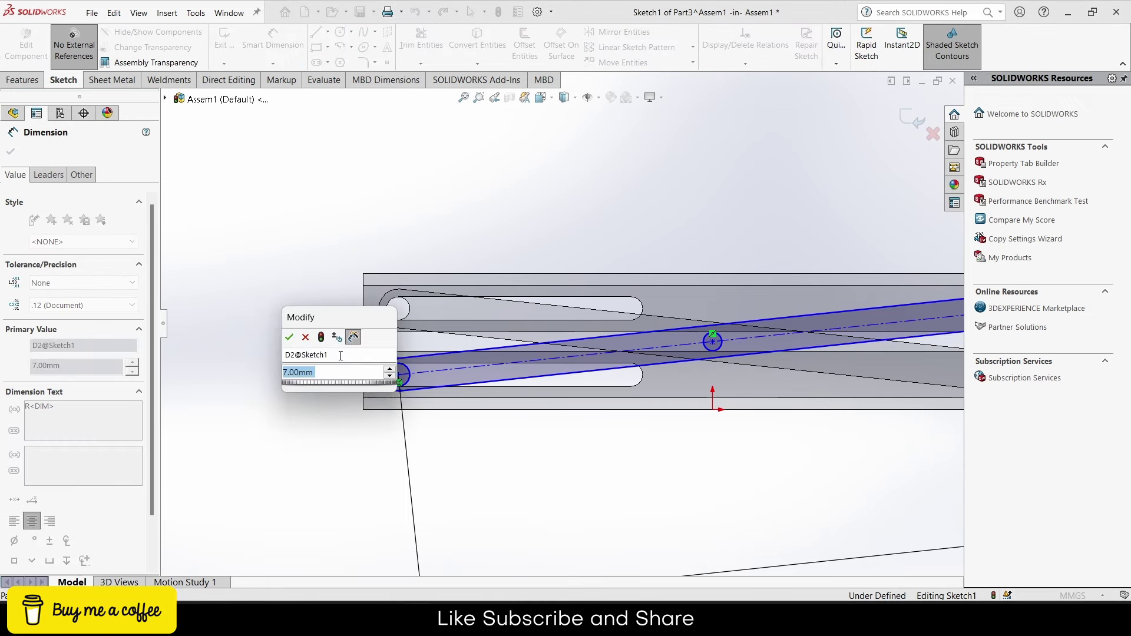
{"action": "type", "text": "9"}
{"action": "key", "text": "Return"}
{"action": "scroll", "coordinate": [511, 411], "scroll_direction": "up", "scroll_amount": 3}
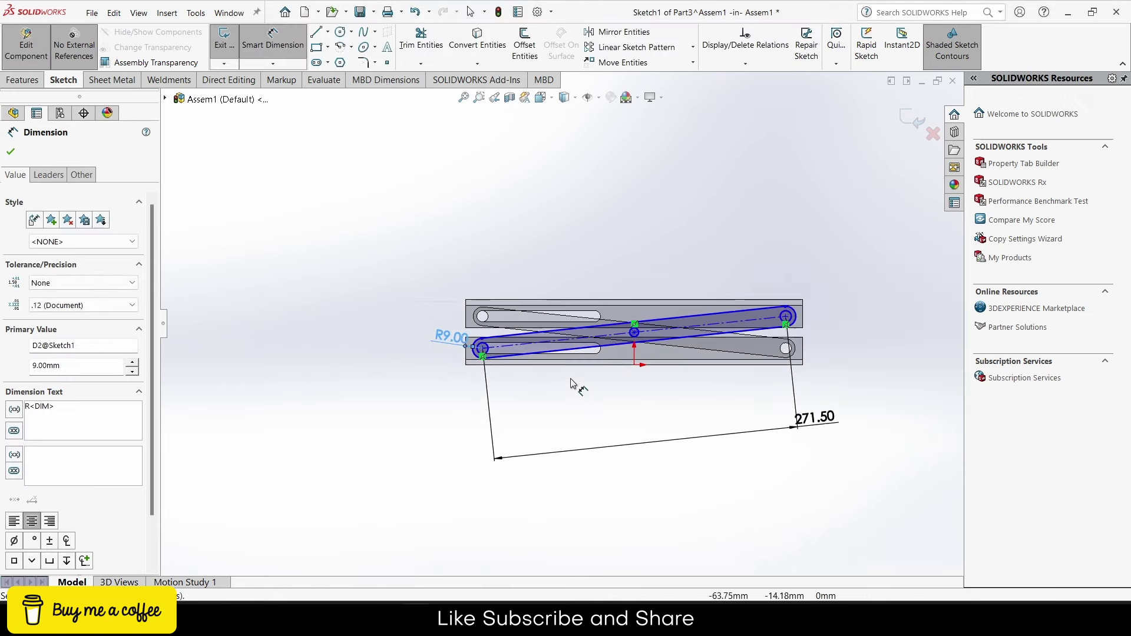
{"action": "scroll", "coordinate": [604, 373], "scroll_direction": "down", "scroll_amount": 2}
Step: Extrude the link sketch into a 5 mm solid bar
{"action": "left_click", "coordinate": [22, 80]}
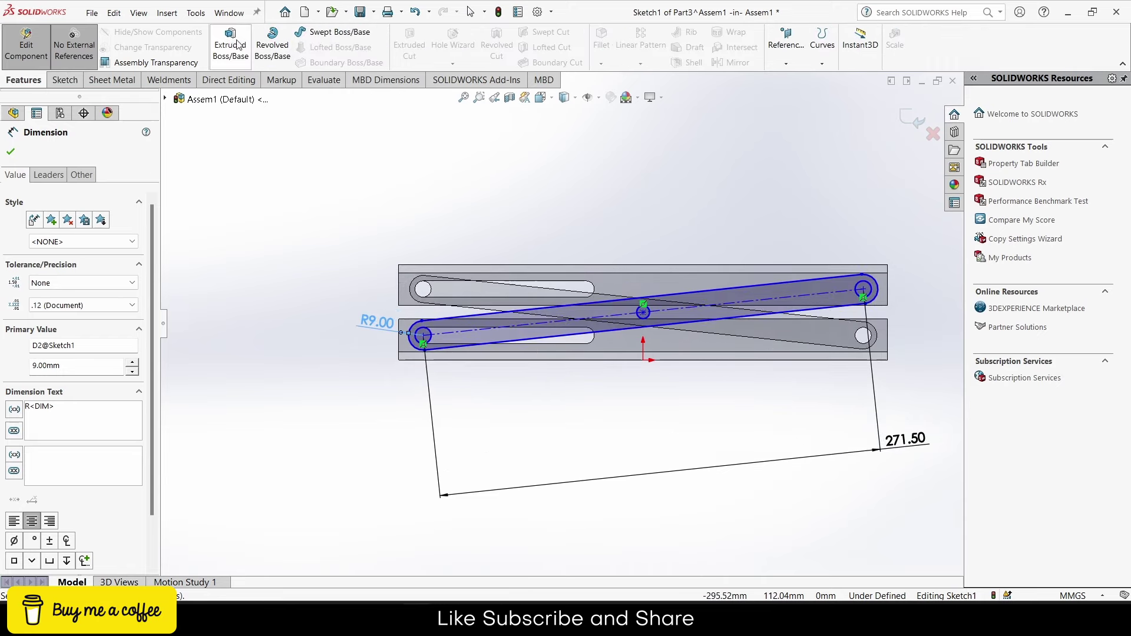
{"action": "left_click", "coordinate": [230, 44]}
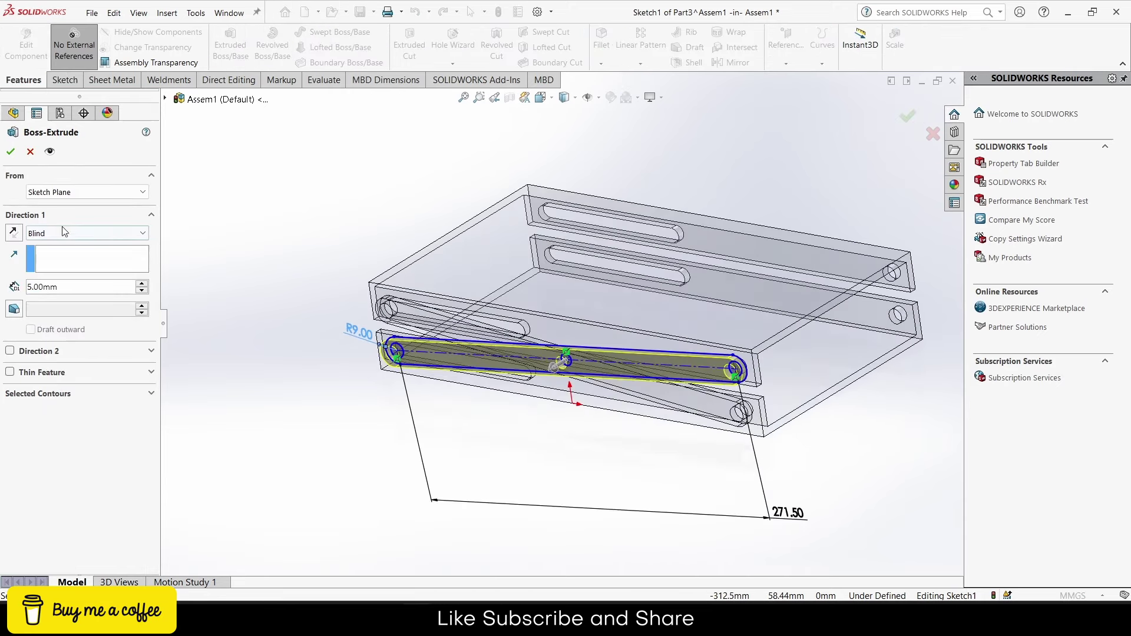
{"action": "left_click", "coordinate": [11, 151]}
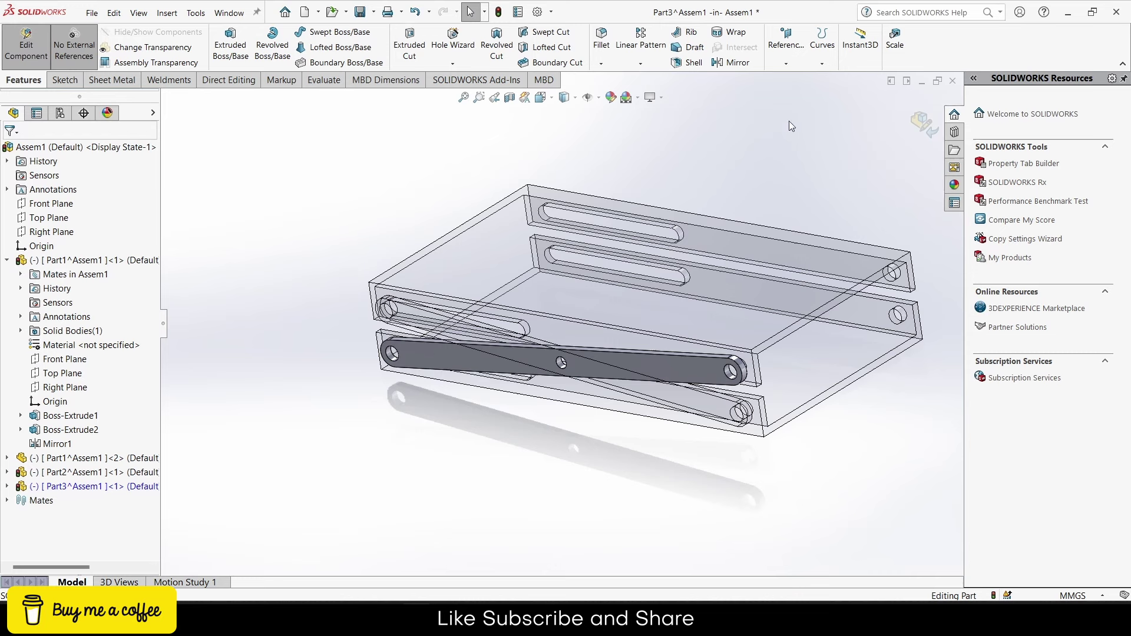
Step: Return to the Assem1 assembly and drag the two links below the slotted plate
{"action": "left_click", "coordinate": [913, 123]}
{"action": "left_click_drag", "start_coordinate": [627, 371], "coordinate": [581, 419]}
{"action": "mouse_move", "coordinate": [578, 361]}
{"action": "left_mouse_down"}
{"action": "mouse_move", "coordinate": [530, 409]}
{"action": "mouse_move", "coordinate": [493, 403]}
{"action": "left_mouse_up"}
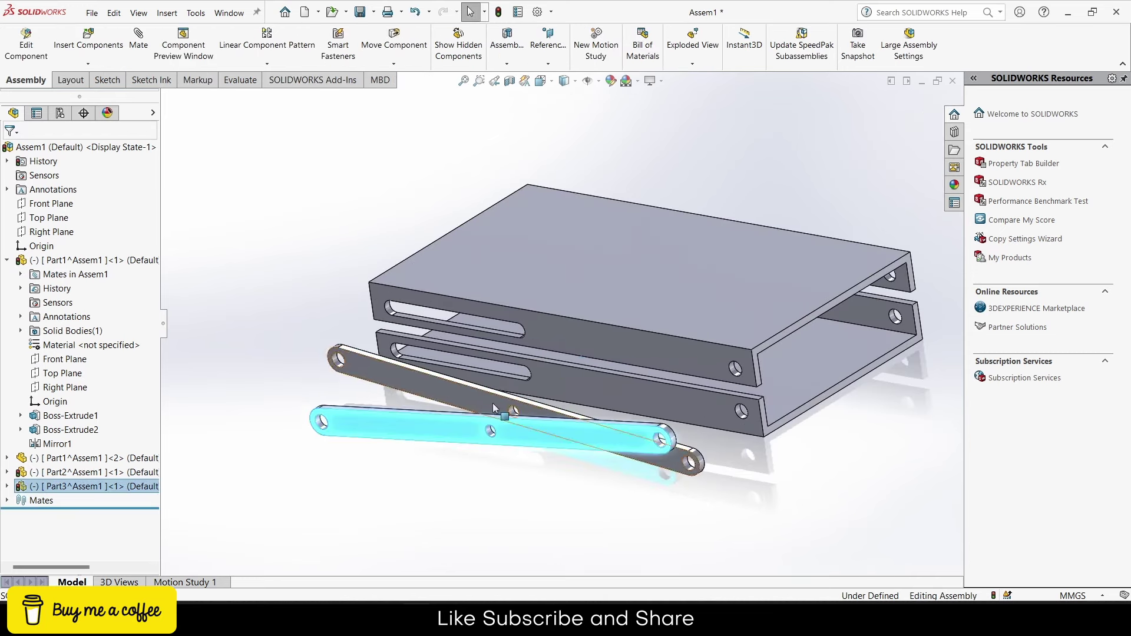
Step: Make the link's end hole concentric with the plate hole
{"action": "left_click", "coordinate": [142, 48]}
{"action": "scroll", "coordinate": [648, 456], "scroll_direction": "down", "scroll_amount": 3}
{"action": "left_click", "coordinate": [656, 444]}
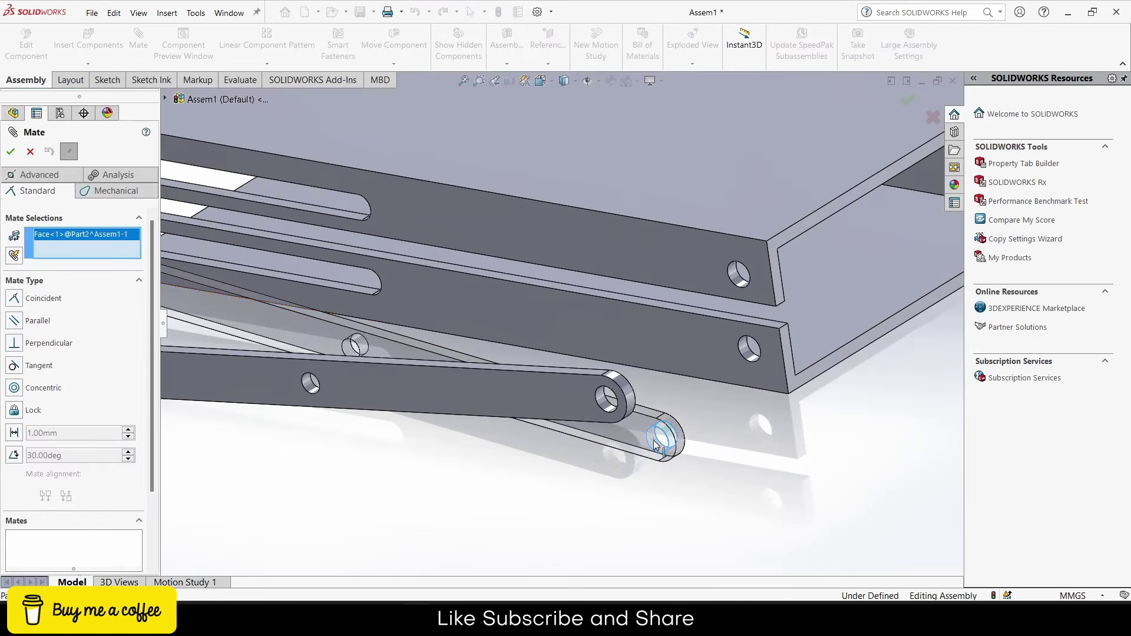
{"action": "left_click", "coordinate": [747, 354]}
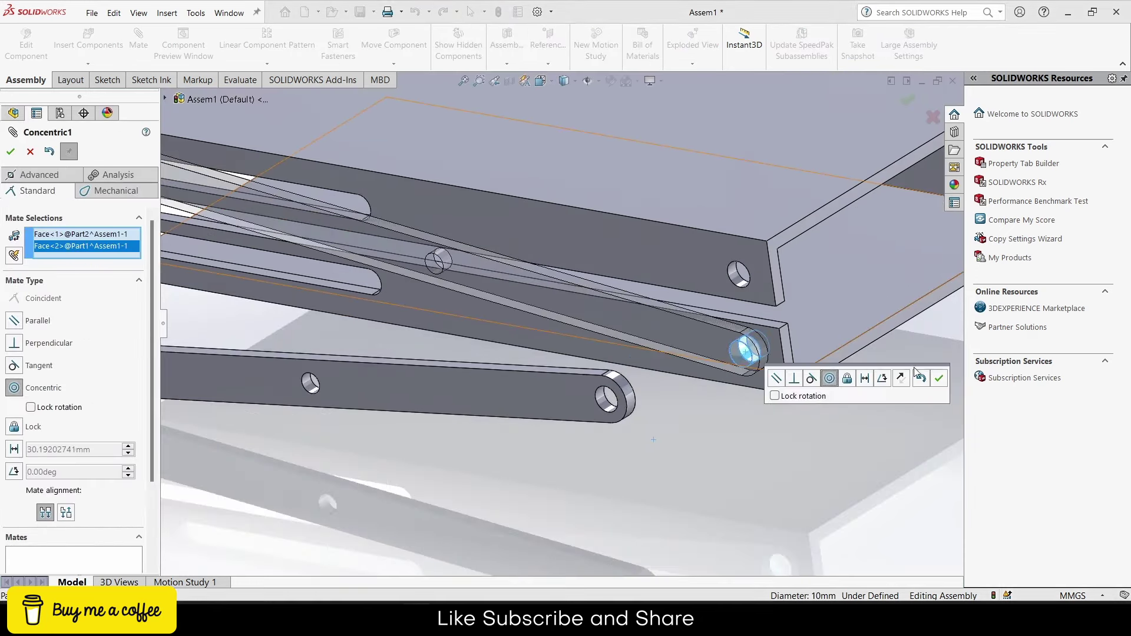
{"action": "left_click", "coordinate": [940, 378]}
{"action": "scroll", "coordinate": [389, 271], "scroll_direction": "up", "scroll_amount": 5}
{"action": "scroll", "coordinate": [372, 267], "scroll_direction": "down", "scroll_amount": 8}
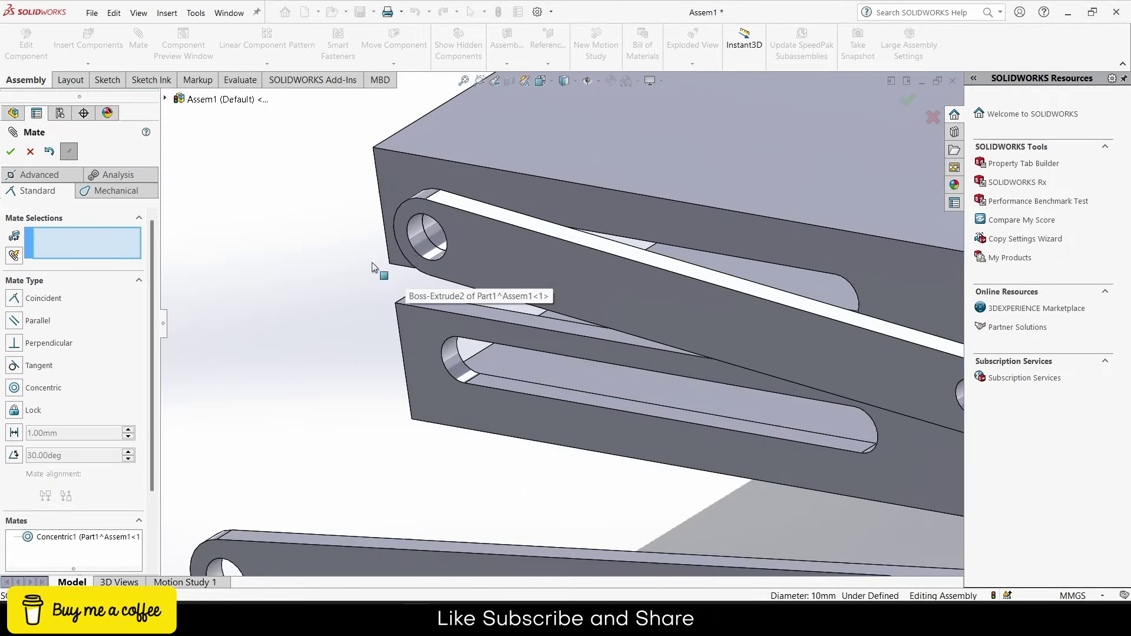
Step: Add a mechanical Slot mate running the link's pin in the plate slot
{"action": "left_click", "coordinate": [415, 246]}
{"action": "left_click", "coordinate": [420, 240]}
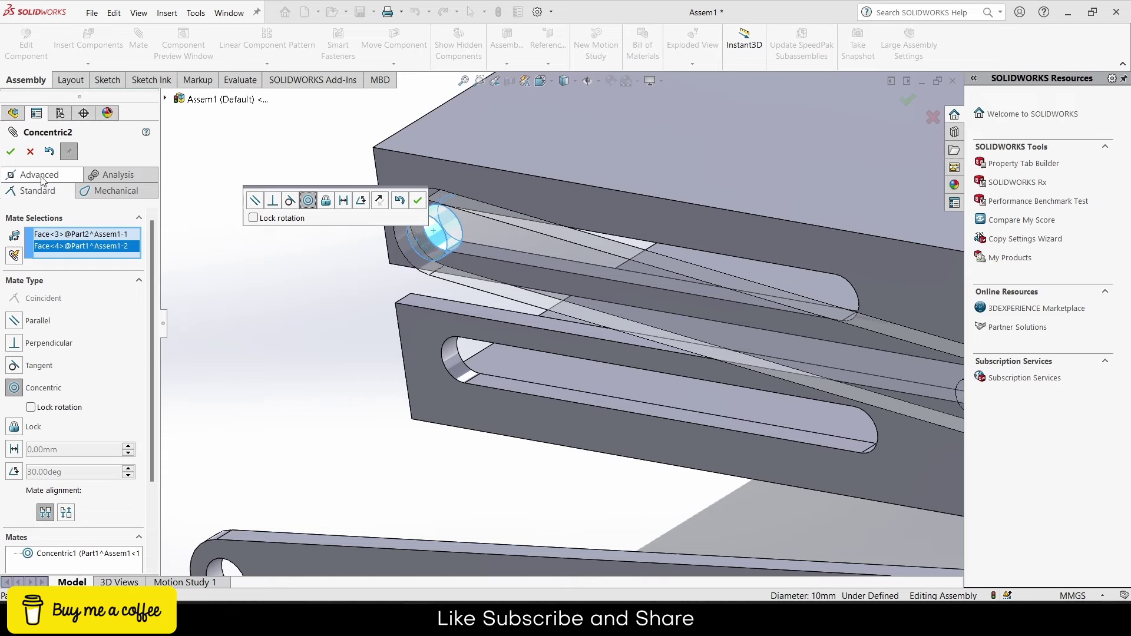
{"action": "left_click", "coordinate": [112, 190]}
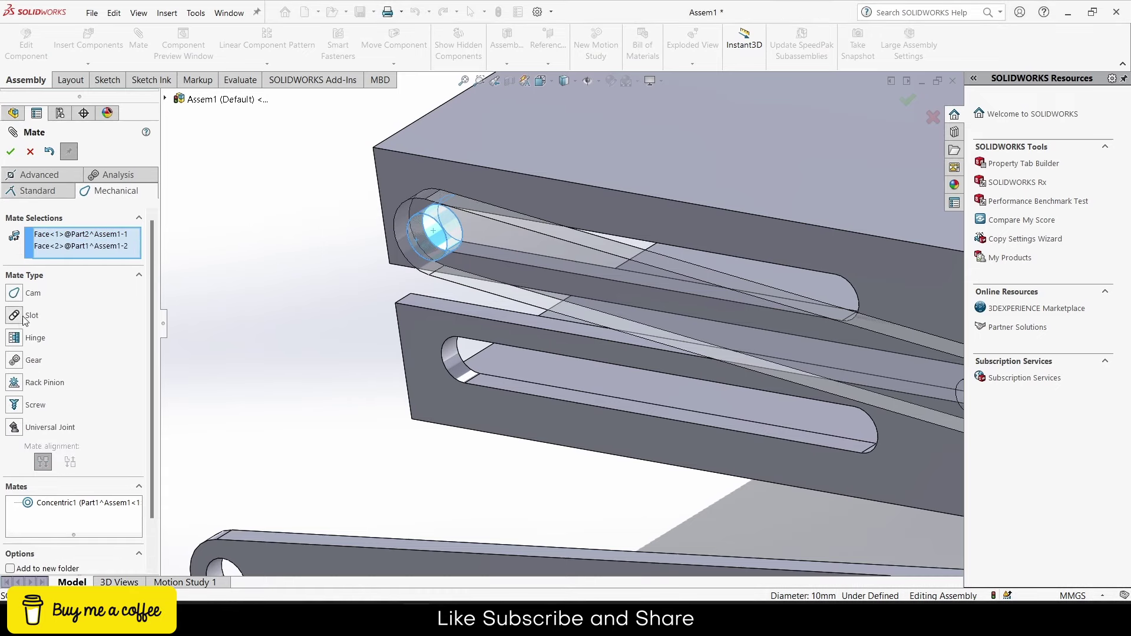
{"action": "left_click", "coordinate": [25, 318]}
{"action": "left_click", "coordinate": [10, 151]}
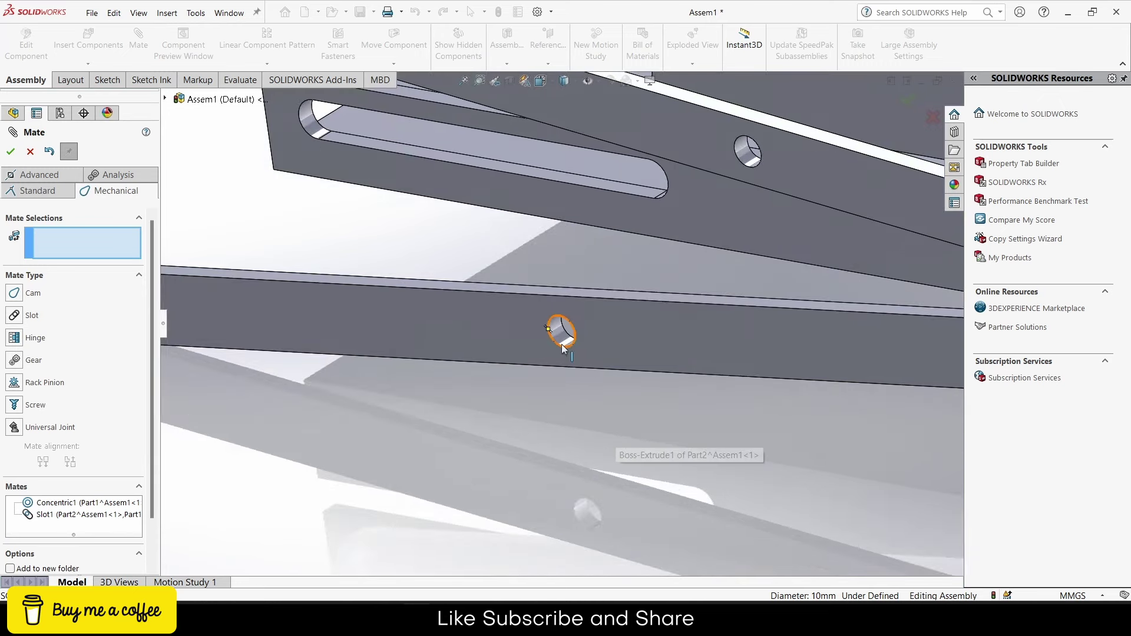
{"action": "left_click", "coordinate": [562, 331]}
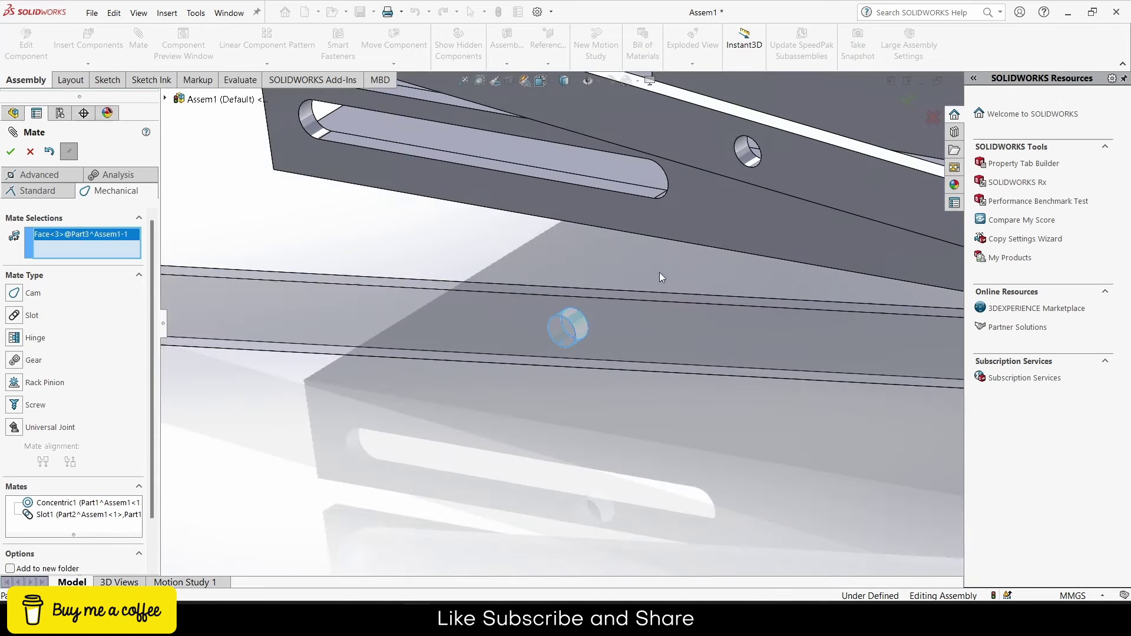
Step: Make the two links' centre holes concentric, joining them at the crossing
{"action": "left_click", "coordinate": [749, 165]}
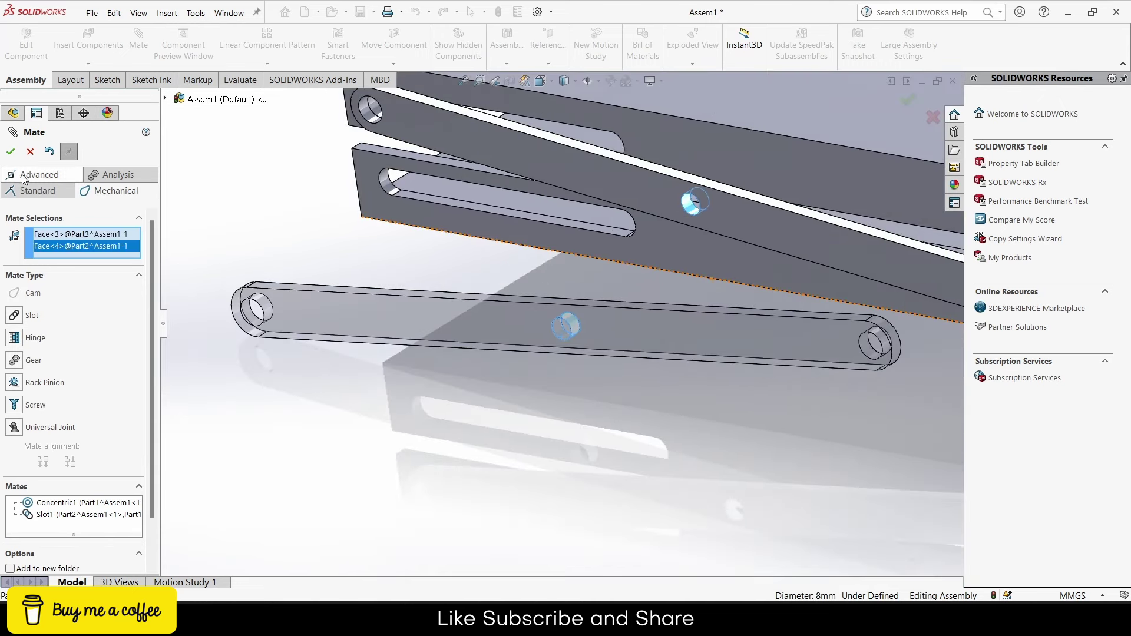
{"action": "left_click", "coordinate": [32, 191]}
{"action": "left_click", "coordinate": [8, 386]}
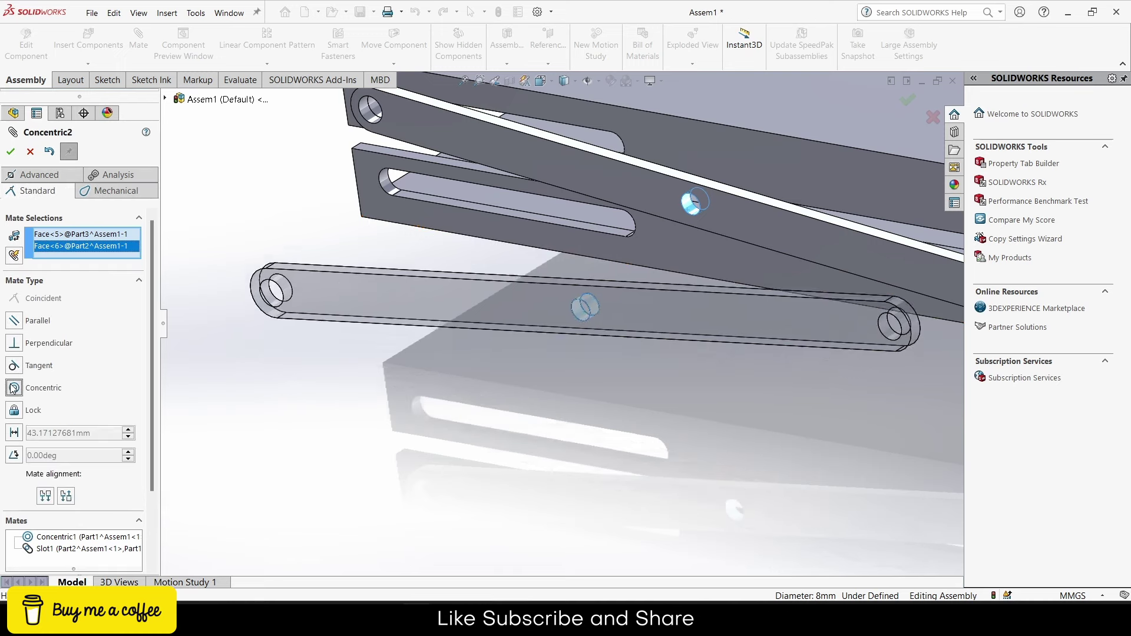
{"action": "left_click", "coordinate": [9, 152]}
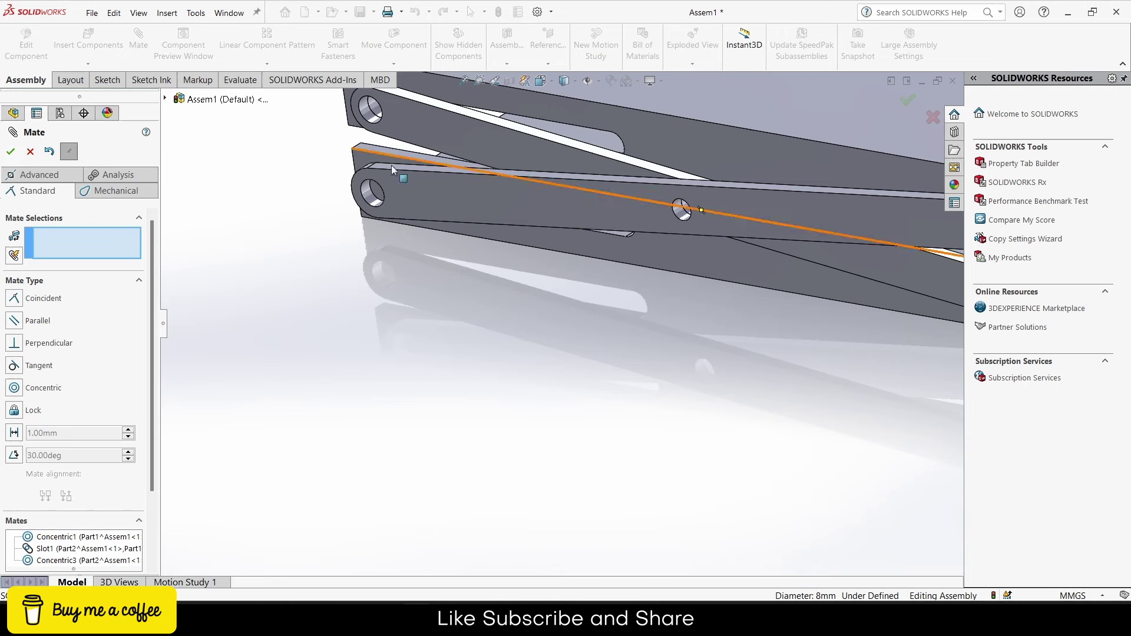
{"action": "scroll", "coordinate": [406, 198], "scroll_direction": "down", "scroll_amount": 3}
{"action": "scroll", "coordinate": [421, 189], "scroll_direction": "down", "scroll_amount": 3}
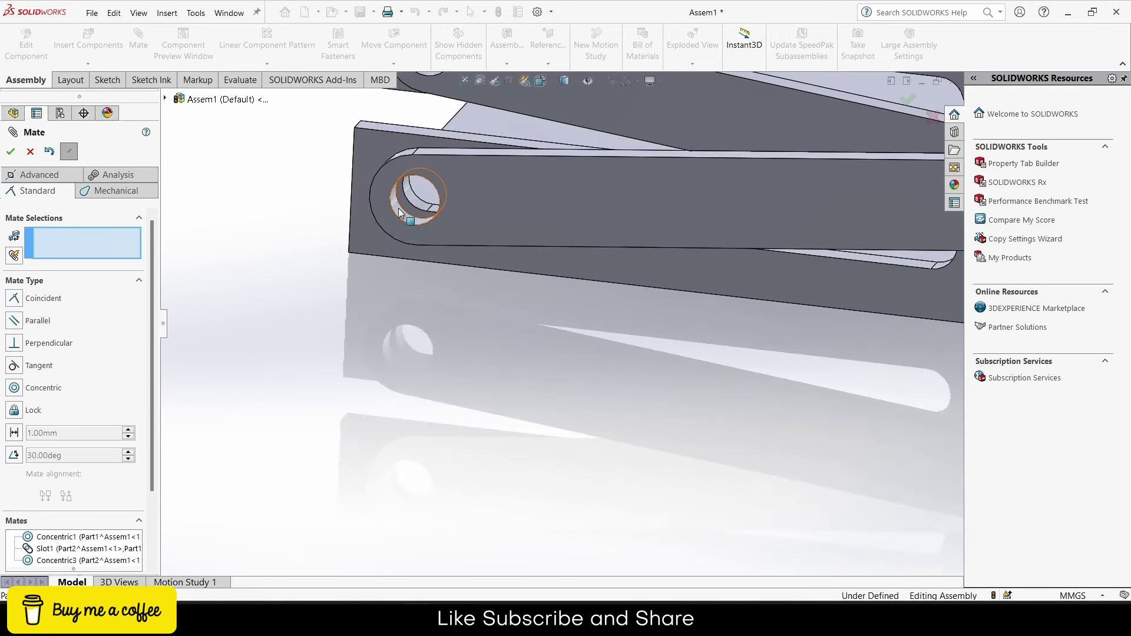
Step: Slot-mate the link's end pin into the lower plate's slot as Slot2
{"action": "left_click", "coordinate": [415, 194]}
{"action": "left_click", "coordinate": [415, 193]}
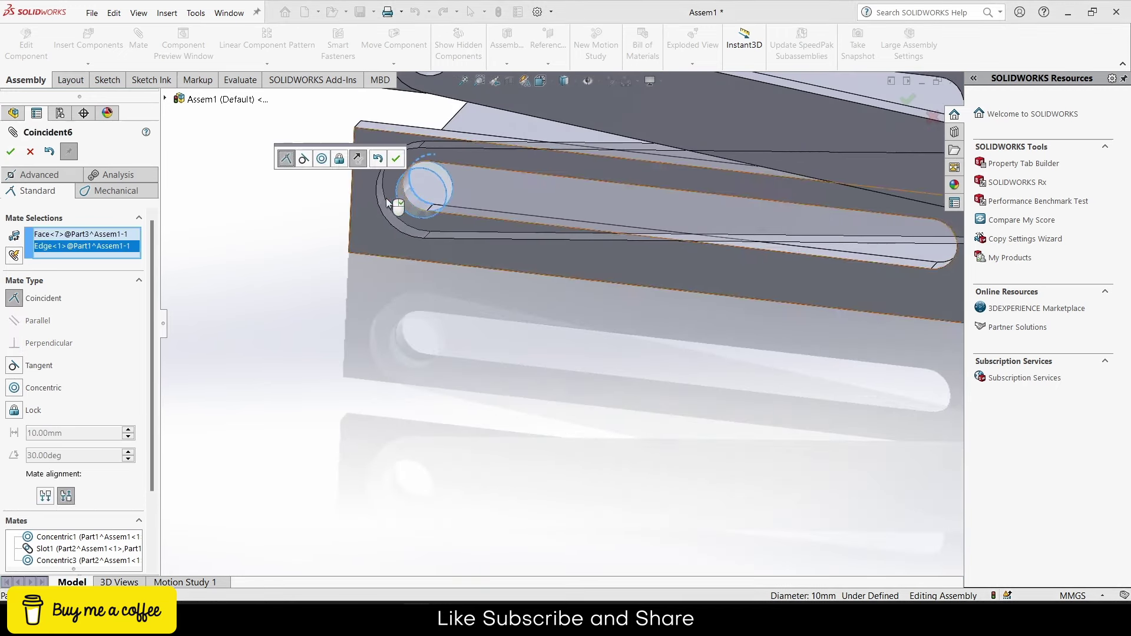
{"action": "left_click", "coordinate": [99, 190]}
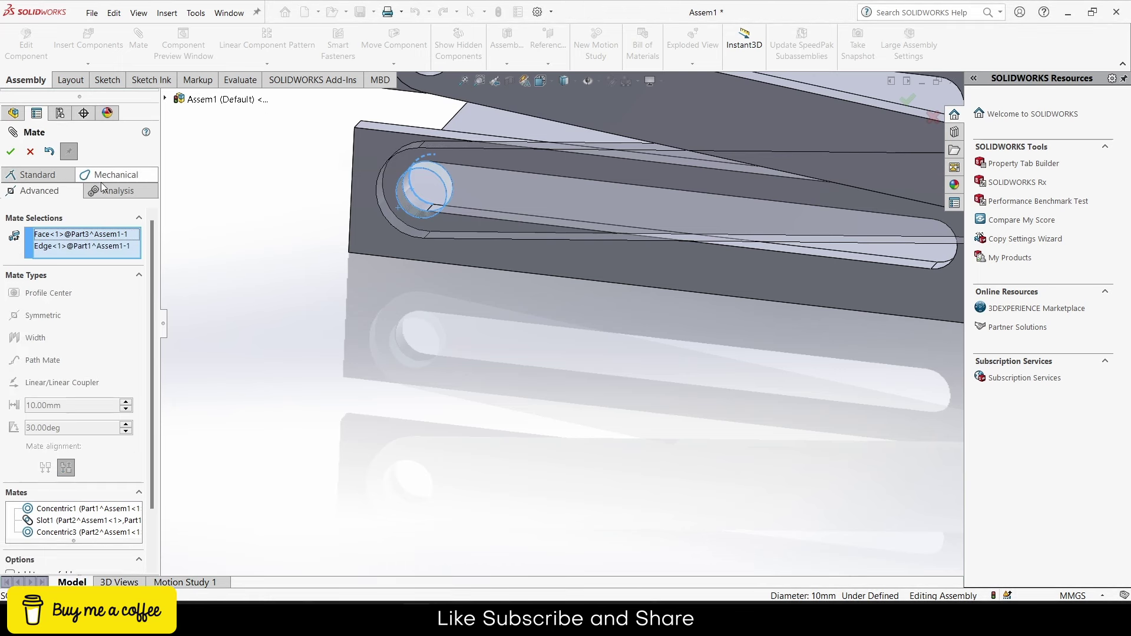
{"action": "right_click", "coordinate": [78, 246]}
{"action": "left_click", "coordinate": [101, 263]}
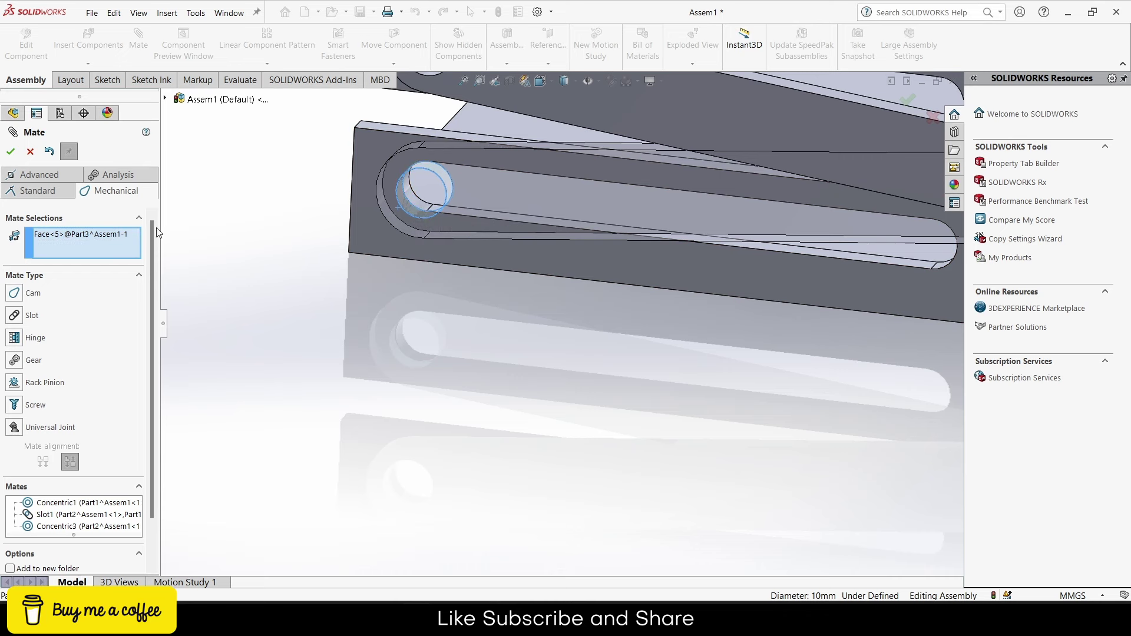
{"action": "left_click", "coordinate": [15, 316]}
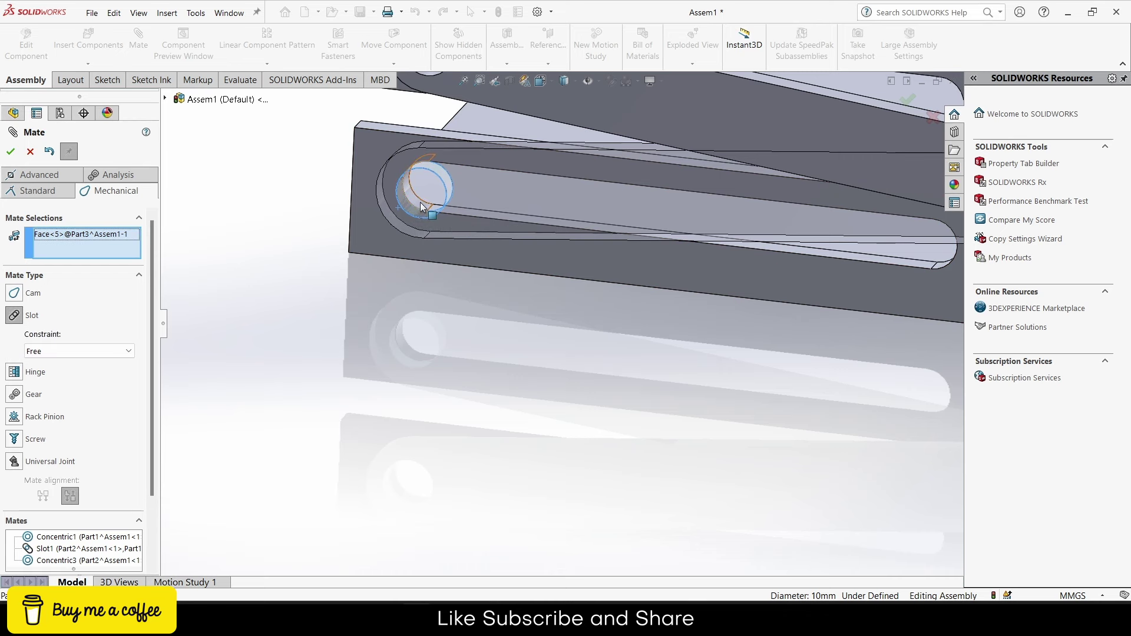
{"action": "scroll", "coordinate": [420, 206], "scroll_direction": "up", "scroll_amount": 3}
{"action": "left_click", "coordinate": [430, 227]}
{"action": "scroll", "coordinate": [366, 250], "scroll_direction": "up", "scroll_amount": 2}
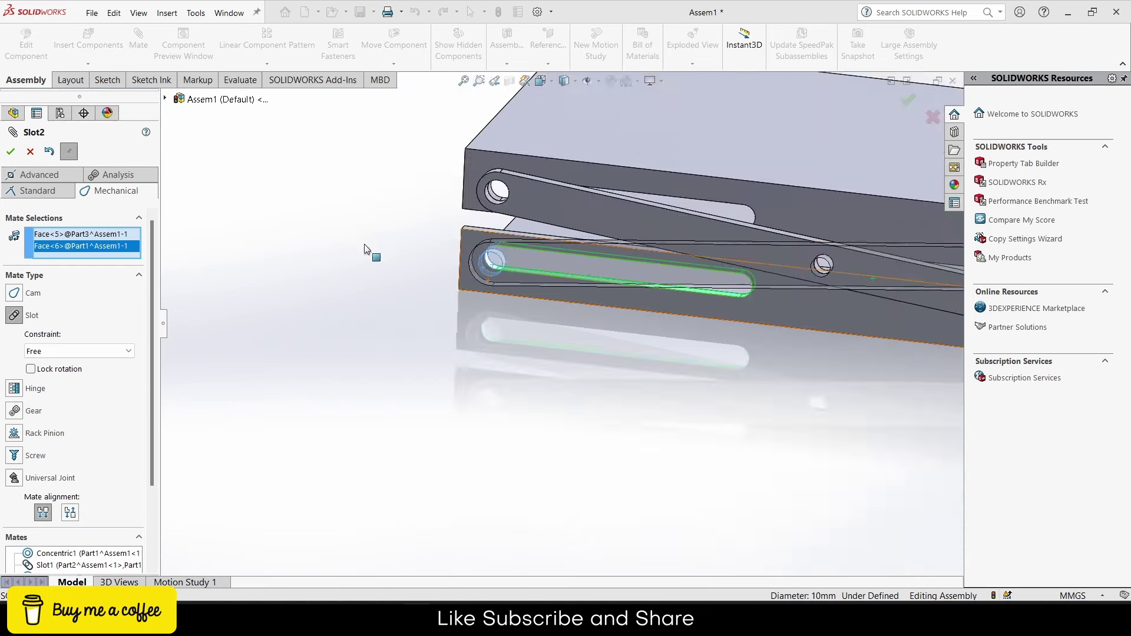
{"action": "scroll", "coordinate": [365, 250], "scroll_direction": "up", "scroll_amount": 1}
{"action": "left_click", "coordinate": [11, 151]}
{"action": "scroll", "coordinate": [422, 262], "scroll_direction": "up", "scroll_amount": 3}
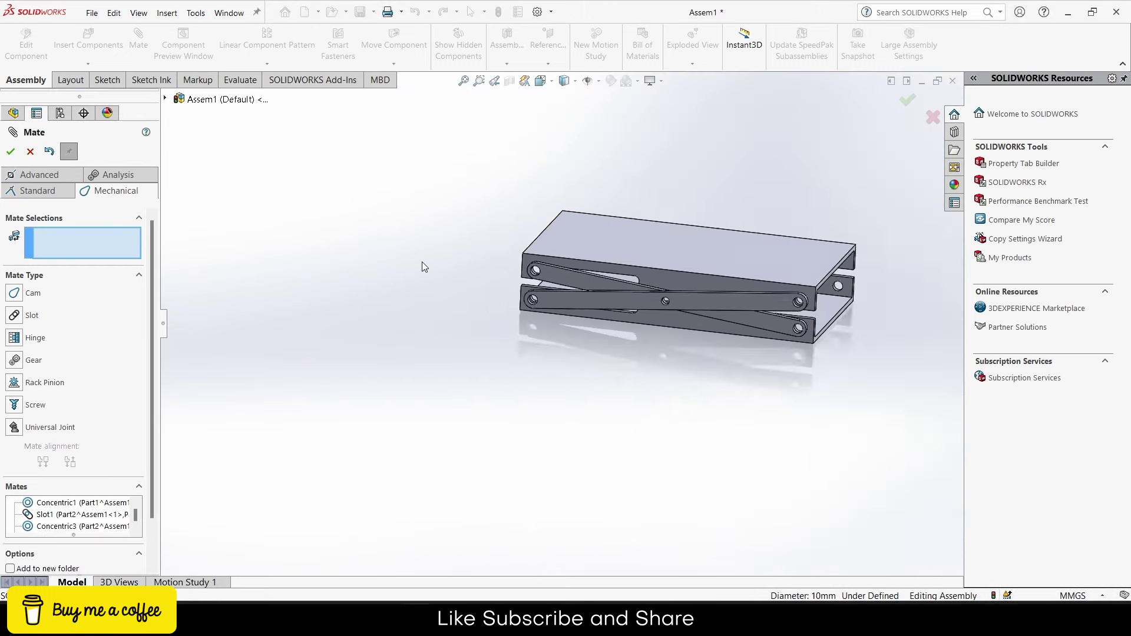
{"action": "scroll", "coordinate": [662, 274], "scroll_direction": "down", "scroll_amount": 3}
{"action": "scroll", "coordinate": [688, 324], "scroll_direction": "up", "scroll_amount": 2}
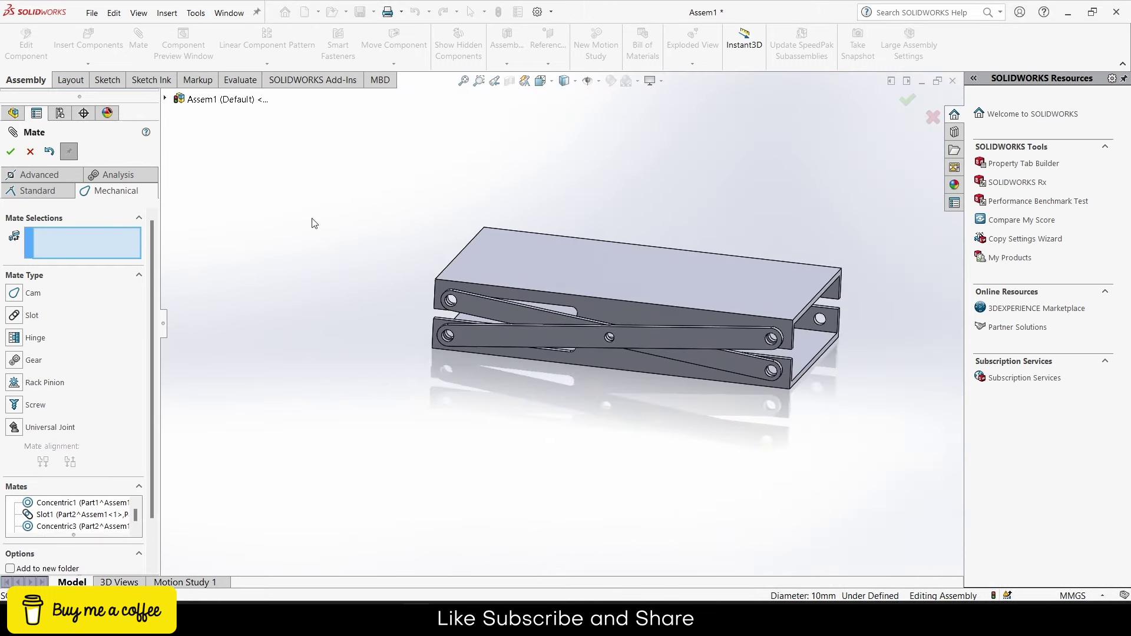
Step: Close the Mate dialog and drag the links to test the scissor motion
{"action": "left_click", "coordinate": [11, 152]}
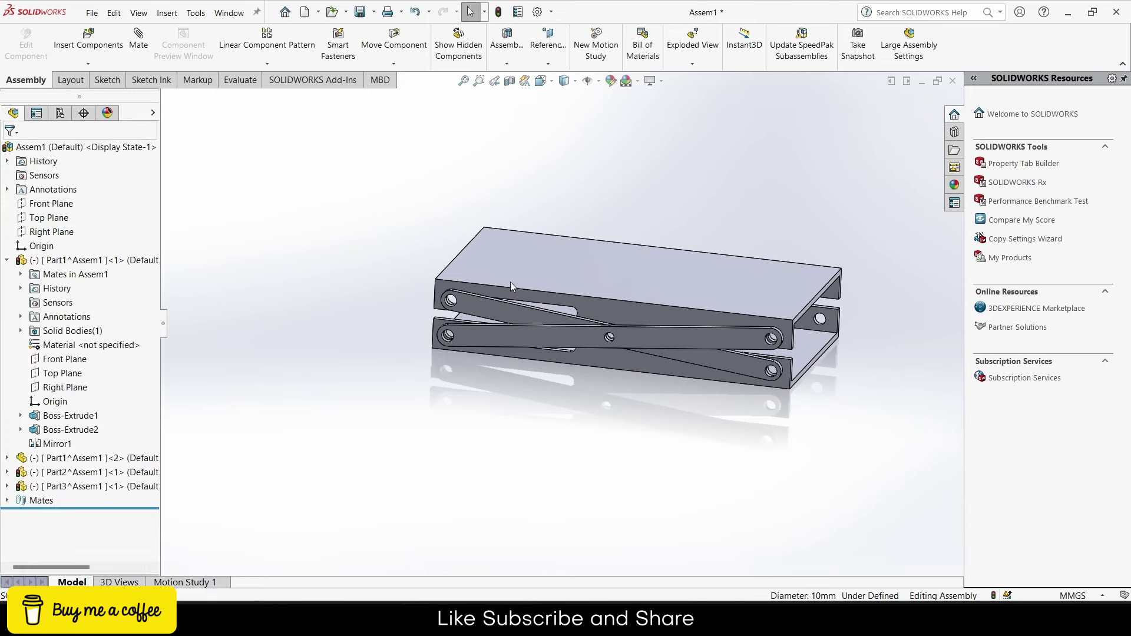
{"action": "left_click_drag", "start_coordinate": [648, 334], "coordinate": [575, 323]}
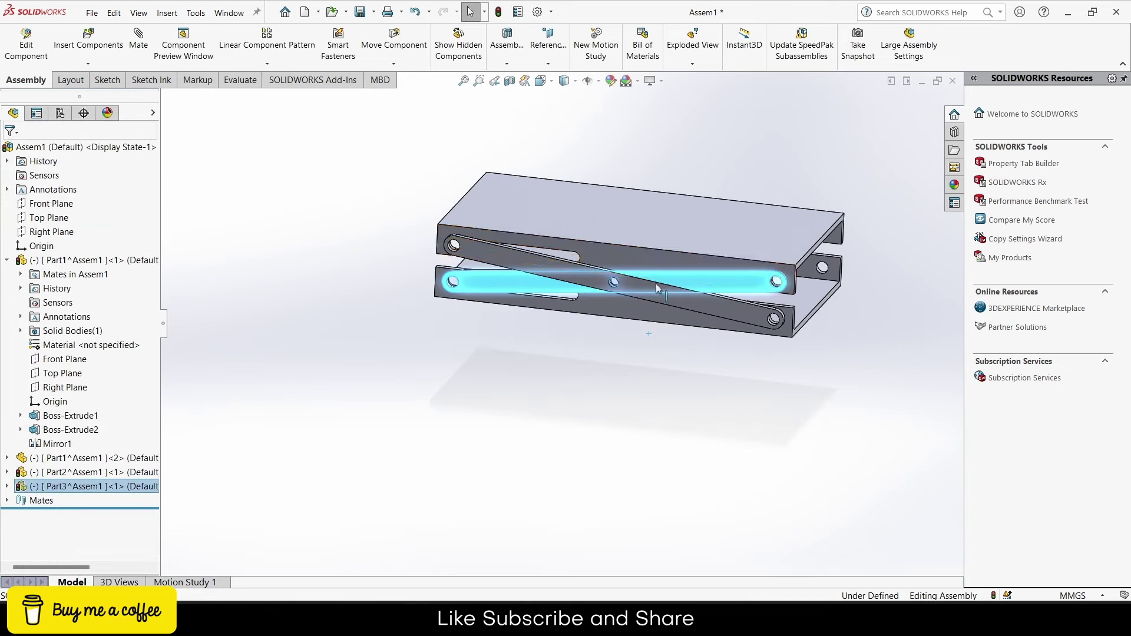
{"action": "middle_click_drag", "start_coordinate": [575, 324], "coordinate": [748, 301]}
Step: Fix the bottom plate and drag the top plate upward to open the lift
{"action": "right_click", "coordinate": [766, 303]}
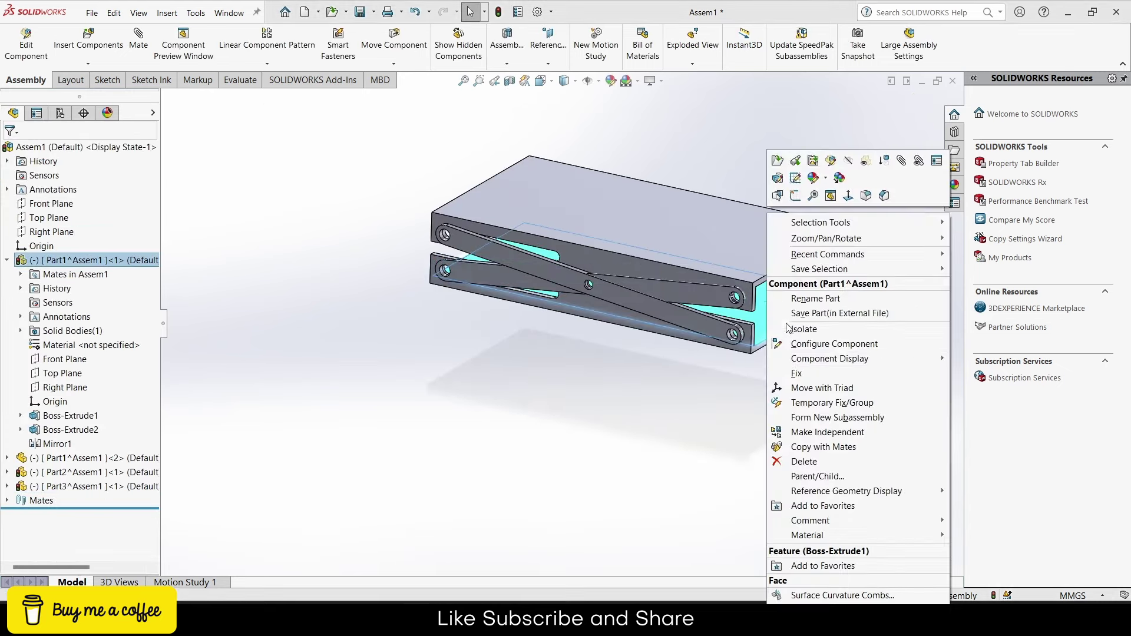
{"action": "left_click", "coordinate": [796, 373]}
{"action": "left_click", "coordinate": [673, 296]}
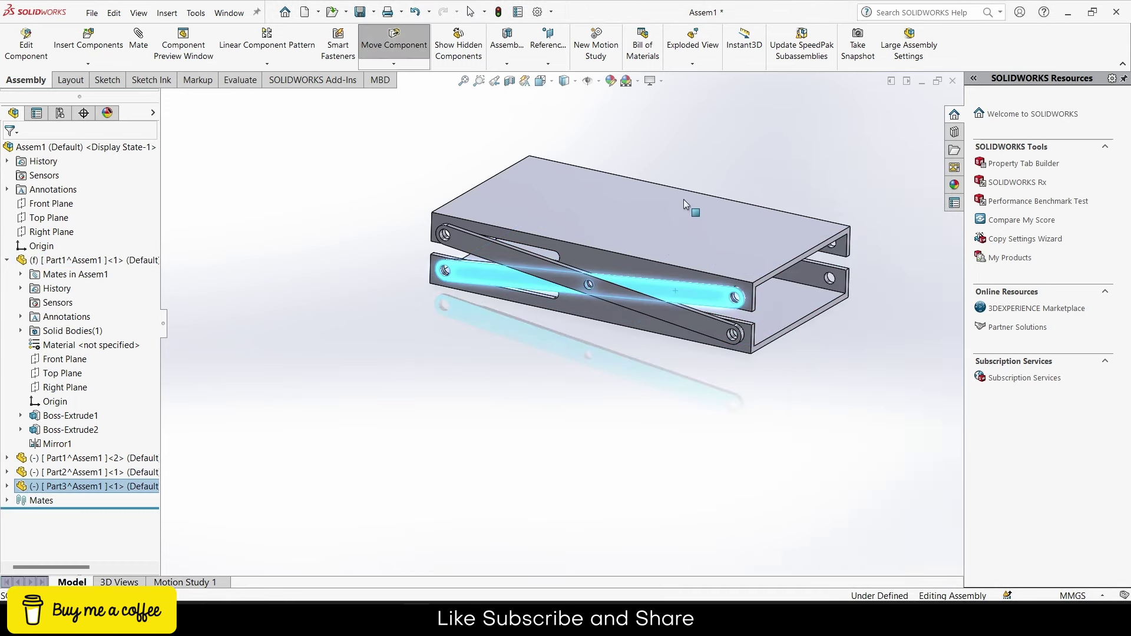
{"action": "mouse_move", "coordinate": [640, 263]}
{"action": "left_mouse_down"}
{"action": "mouse_move", "coordinate": [654, 19]}
{"action": "mouse_move", "coordinate": [633, 171]}
{"action": "left_mouse_up"}
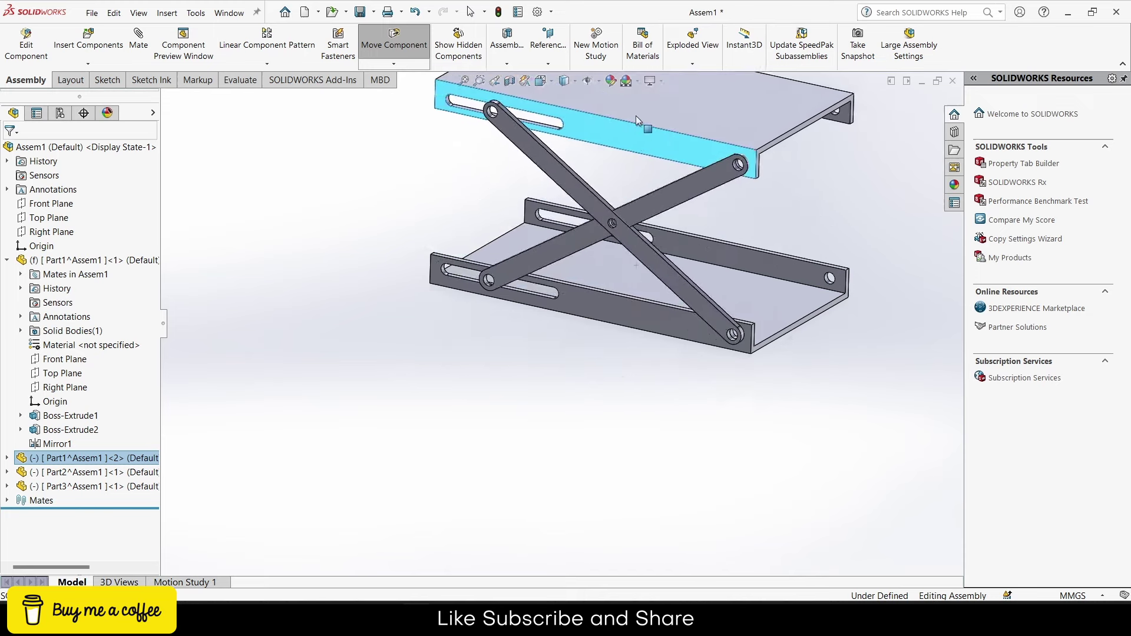
{"action": "scroll", "coordinate": [619, 189], "scroll_direction": "up", "scroll_amount": 2}
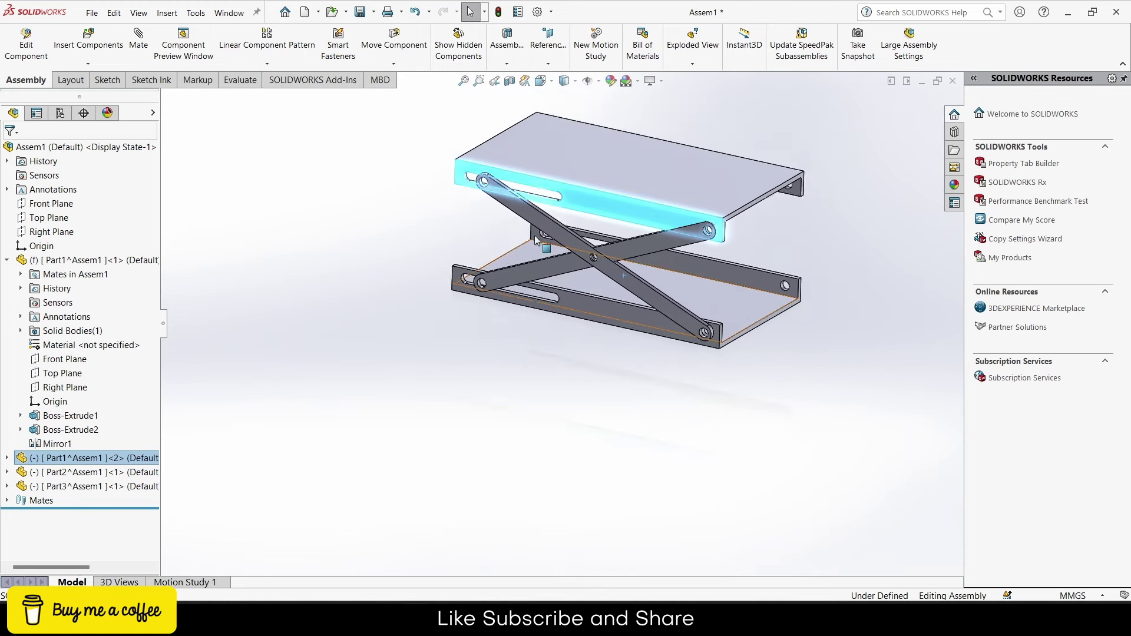
{"action": "scroll", "coordinate": [609, 193], "scroll_direction": "down", "scroll_amount": 3}
{"action": "left_click", "coordinate": [705, 190]}
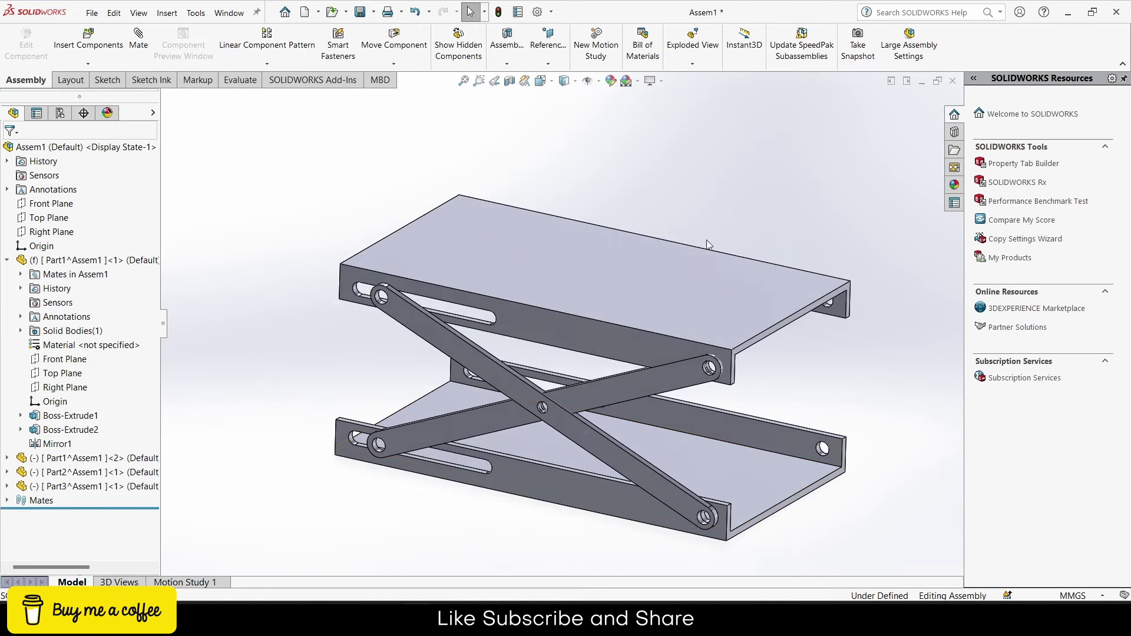
{"action": "middle_click_drag", "start_coordinate": [706, 242], "coordinate": [608, 234]}
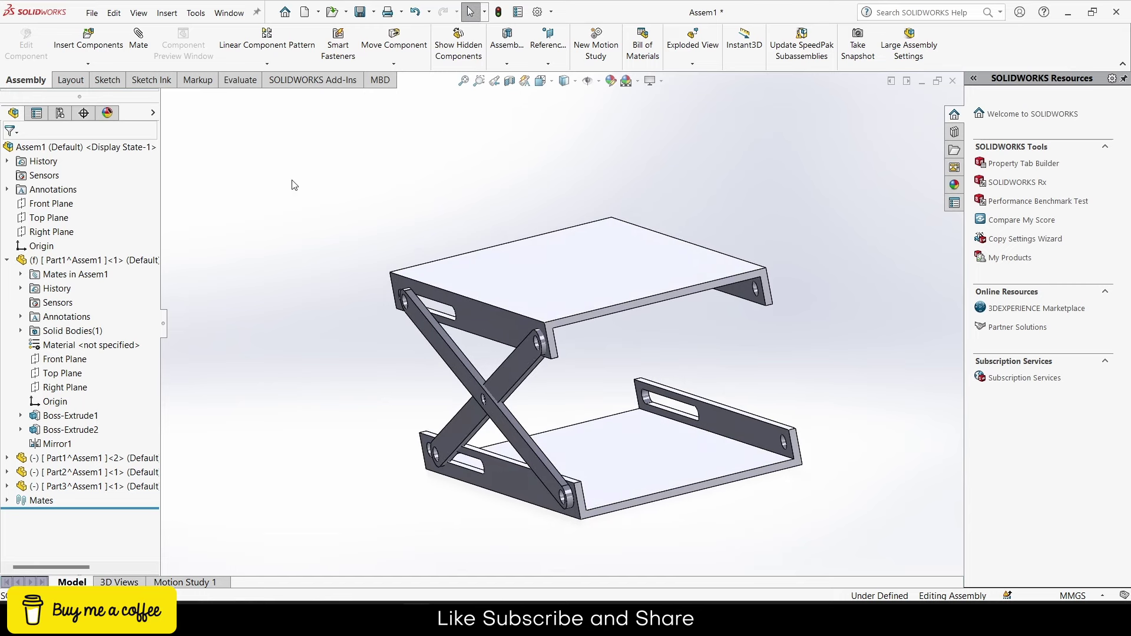
Step: Select the bottom plate, test that it stays fixed, then pick the Front Plane
{"action": "left_click", "coordinate": [641, 420]}
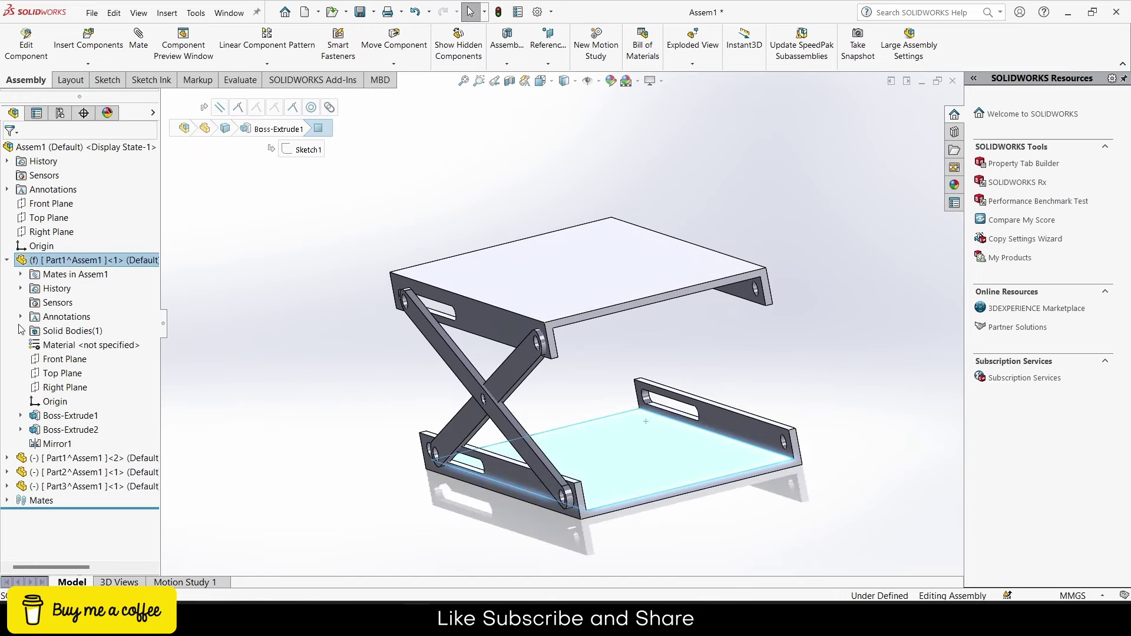
{"action": "left_click", "coordinate": [63, 377]}
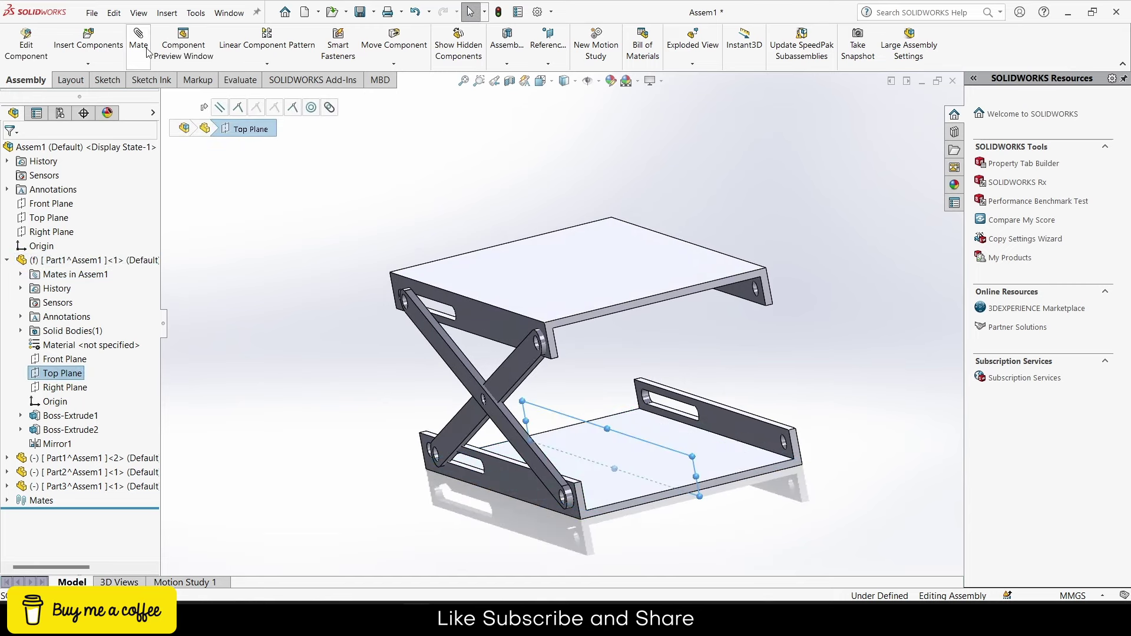
{"action": "mouse_move", "coordinate": [694, 470]}
{"action": "left_mouse_down"}
{"action": "mouse_move", "coordinate": [647, 463]}
{"action": "mouse_move", "coordinate": [685, 412]}
{"action": "left_mouse_up"}
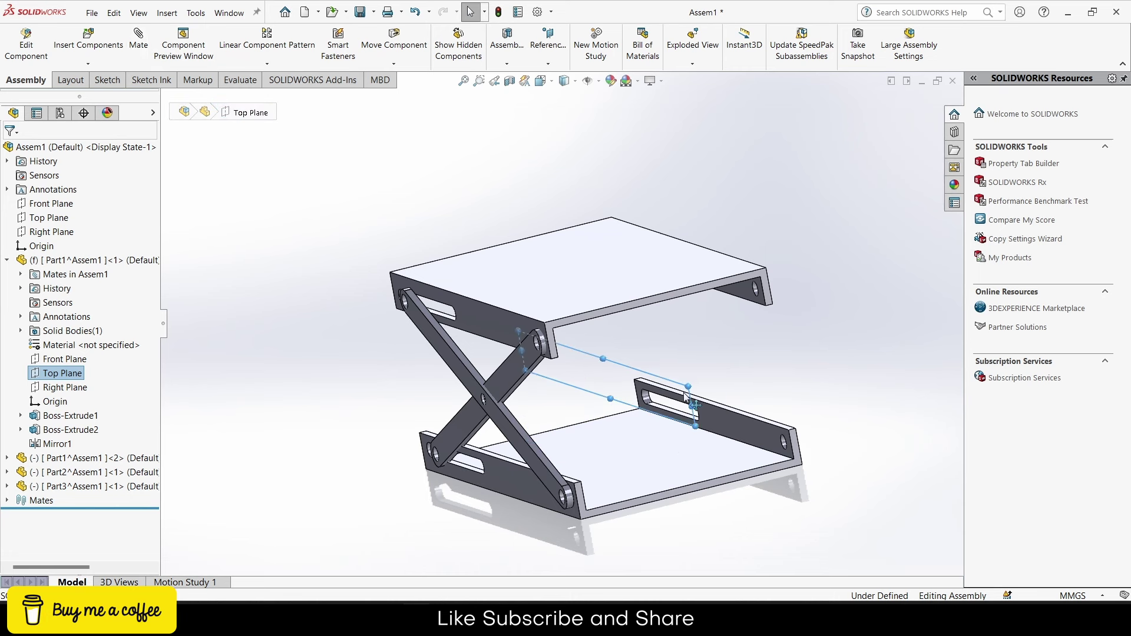
{"action": "left_click", "coordinate": [832, 371]}
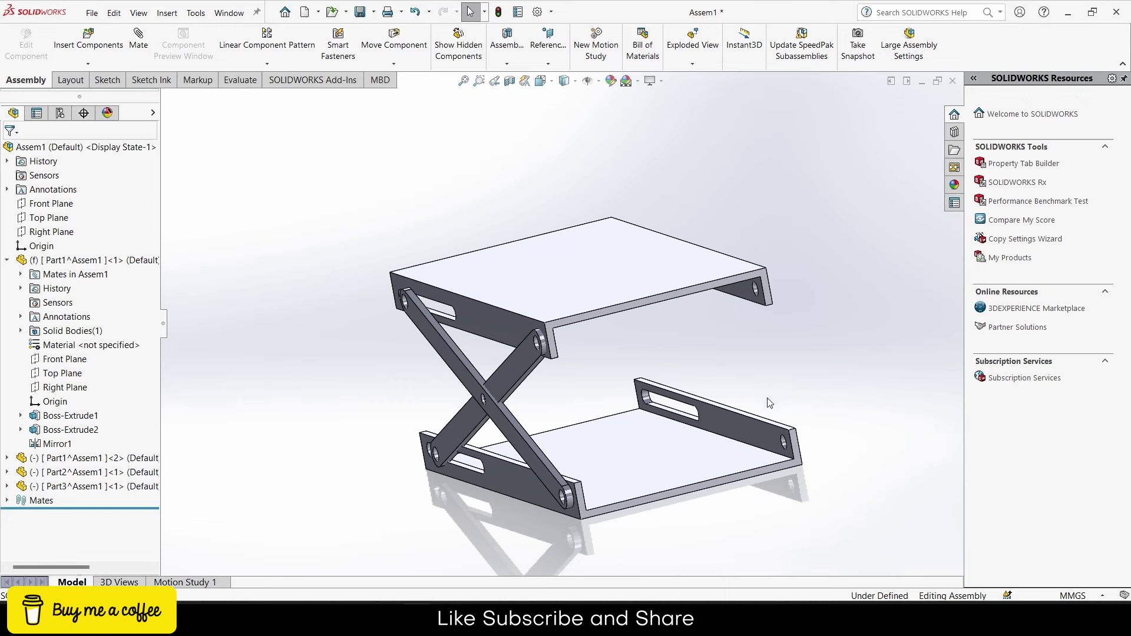
{"action": "left_click", "coordinate": [681, 400]}
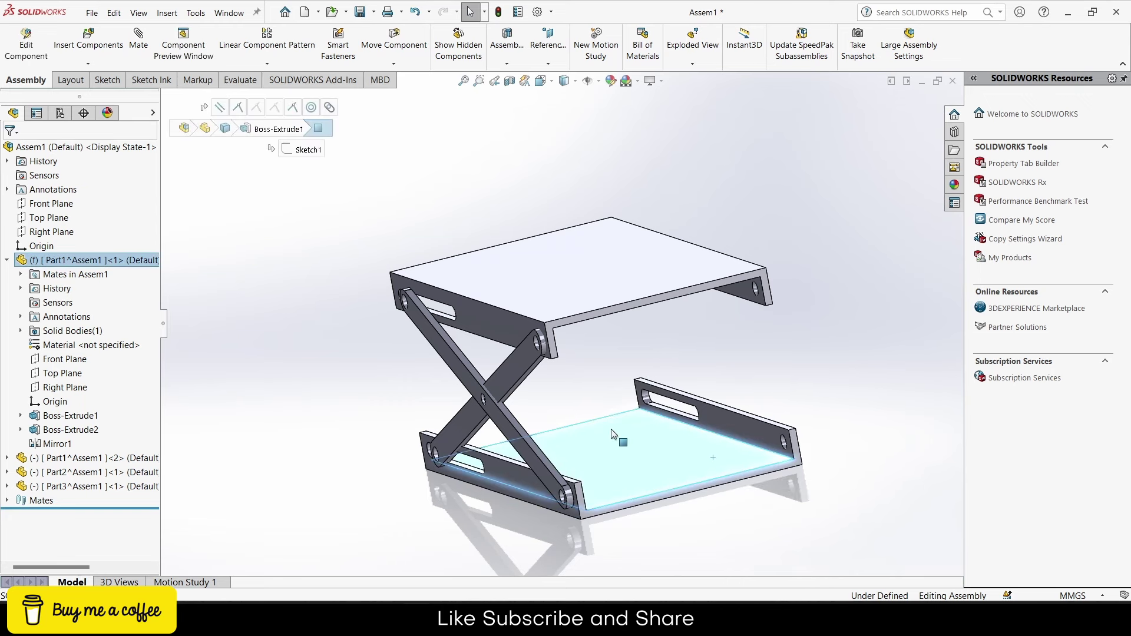
{"action": "left_click_drag", "start_coordinate": [669, 448], "coordinate": [640, 455]}
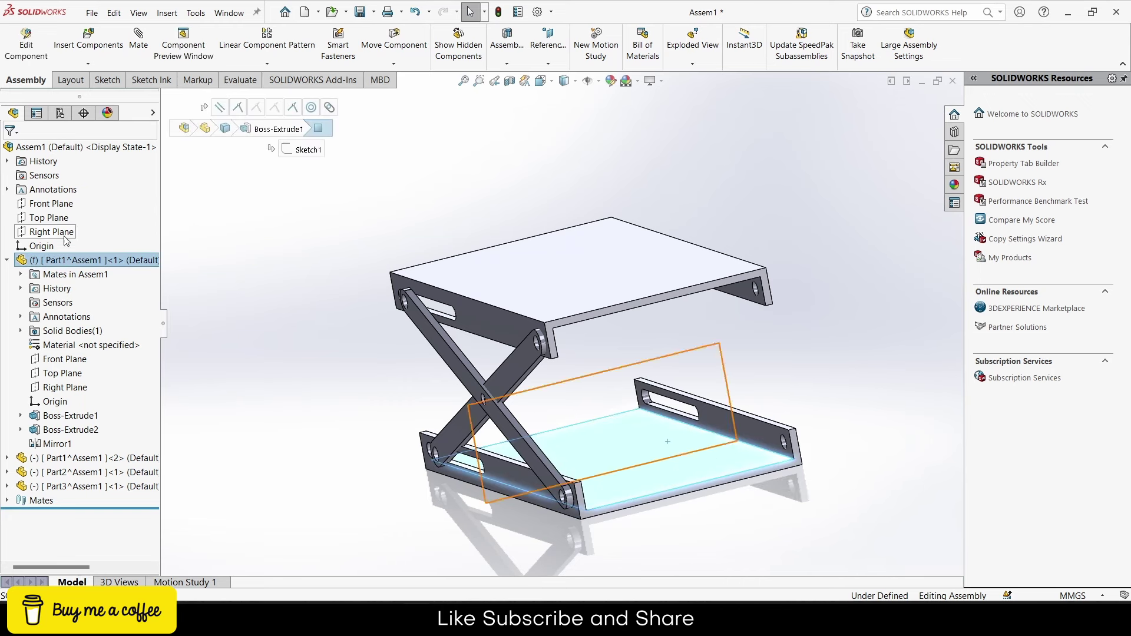
{"action": "left_click", "coordinate": [51, 203]}
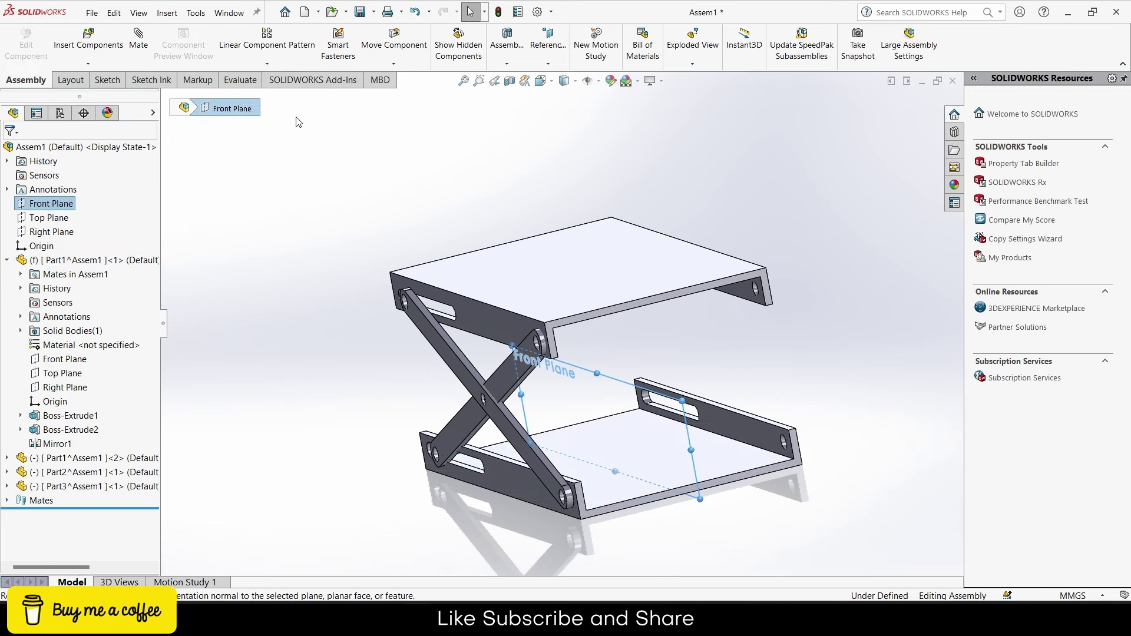
Step: Mirror the two crossing links Part2 and Part3 about the Front Plane
{"action": "left_click", "coordinate": [267, 63]}
{"action": "left_click", "coordinate": [259, 166]}
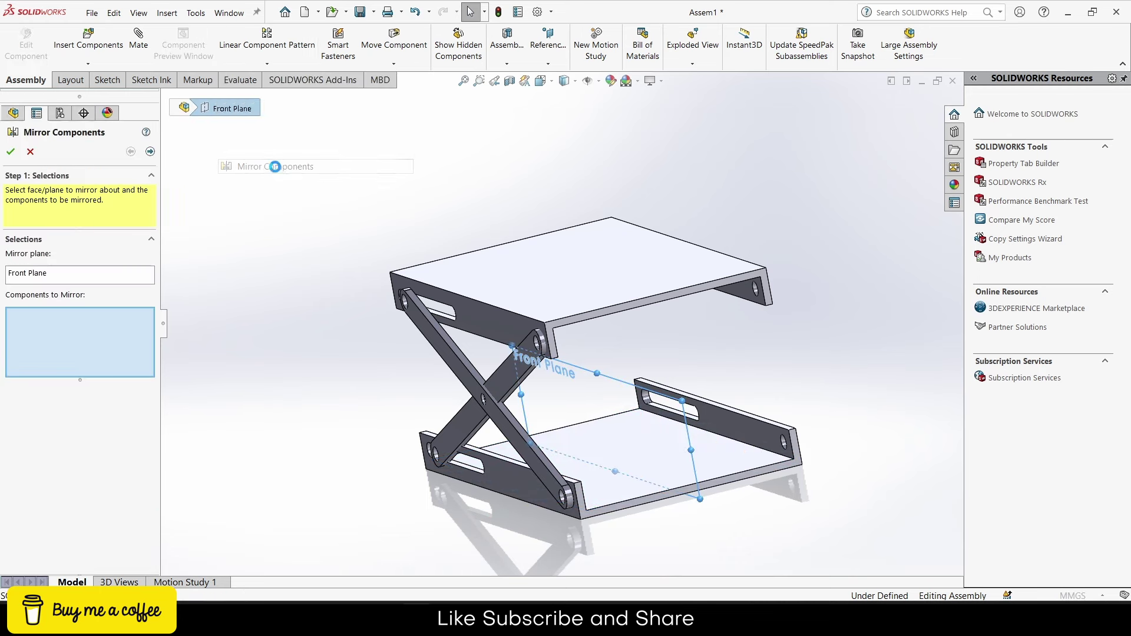
{"action": "left_click", "coordinate": [433, 331]}
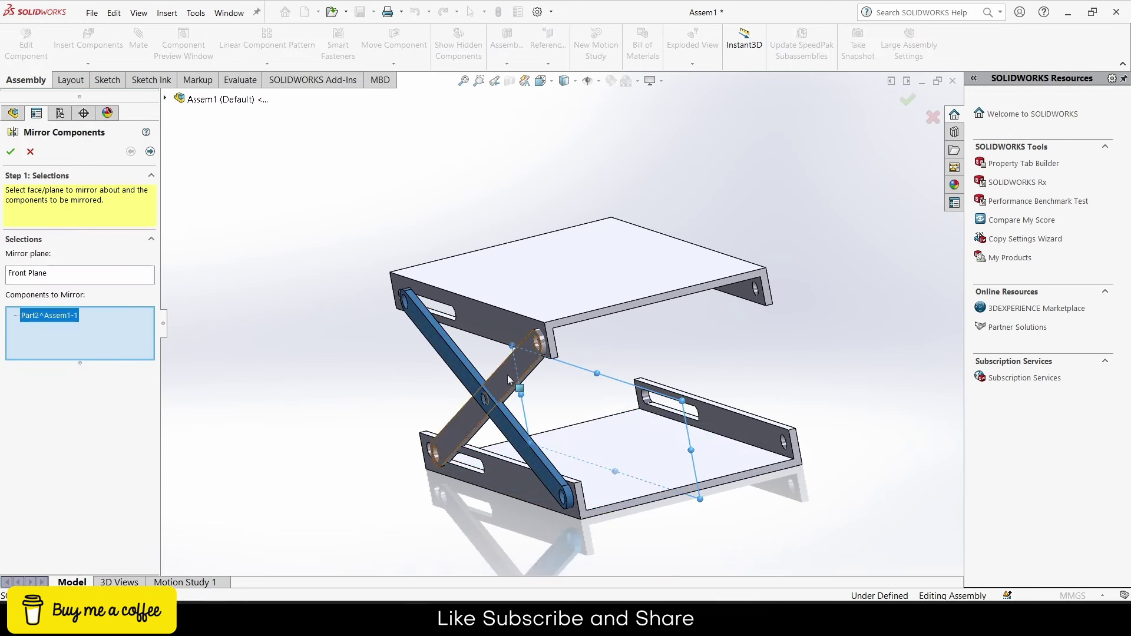
{"action": "left_click", "coordinate": [501, 384]}
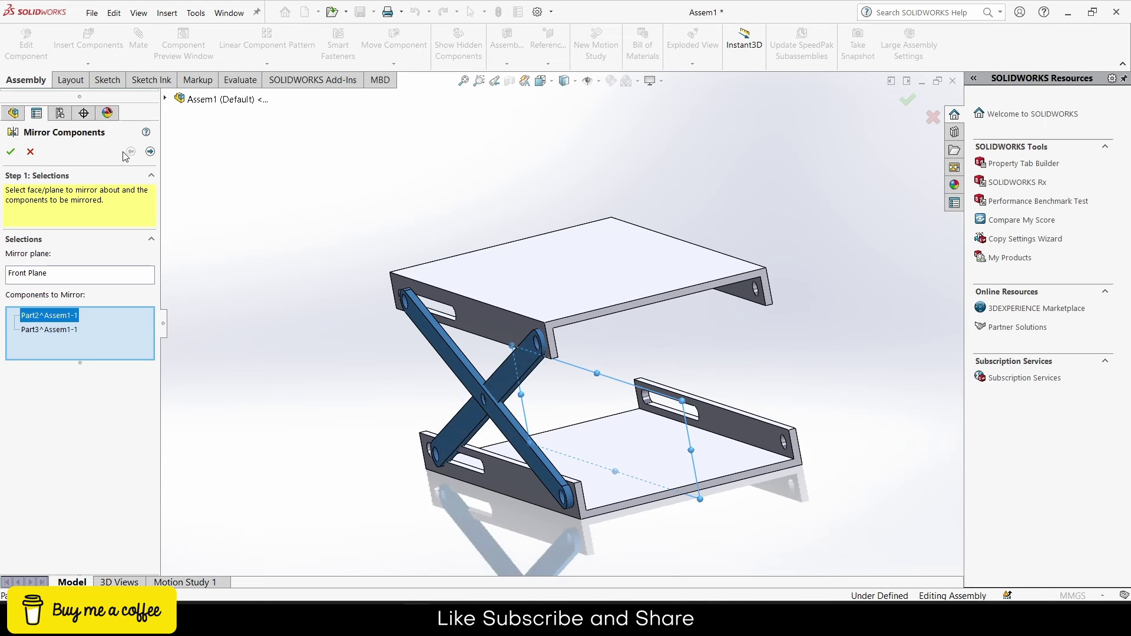
{"action": "left_click", "coordinate": [150, 152]}
{"action": "mouse_move", "coordinate": [404, 272]}
{"action": "middle_mouse_down"}
{"action": "mouse_move", "coordinate": [426, 274]}
{"action": "mouse_move", "coordinate": [403, 274]}
{"action": "mouse_move", "coordinate": [435, 358]}
{"action": "mouse_move", "coordinate": [353, 306]}
{"action": "middle_mouse_up"}
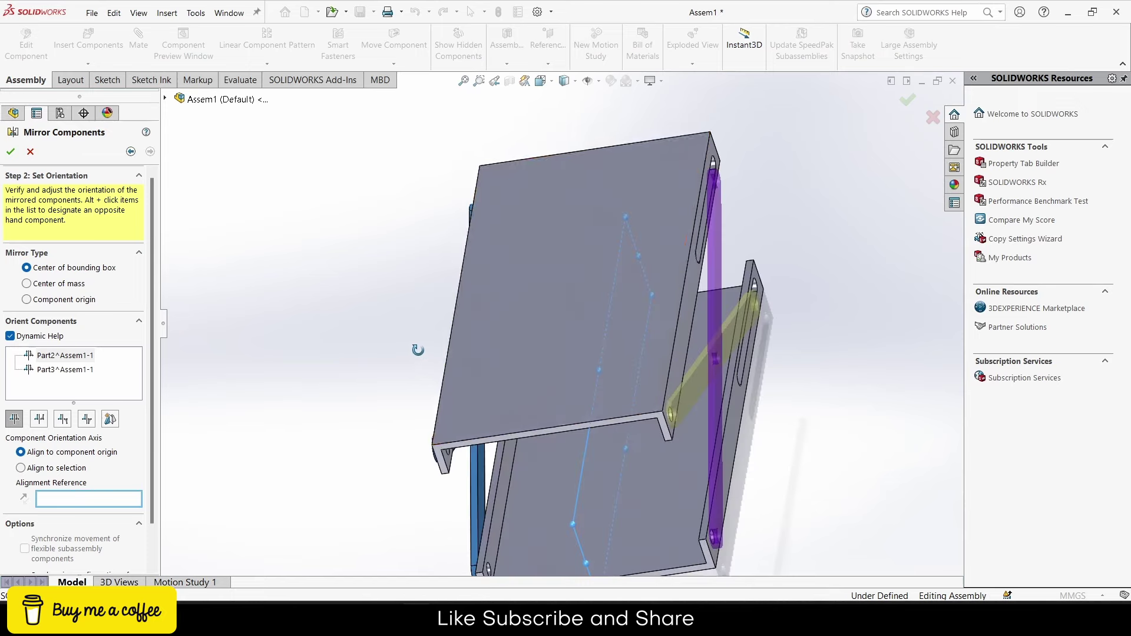
{"action": "left_click", "coordinate": [11, 151]}
{"action": "middle_click_drag", "start_coordinate": [528, 256], "coordinate": [525, 259]}
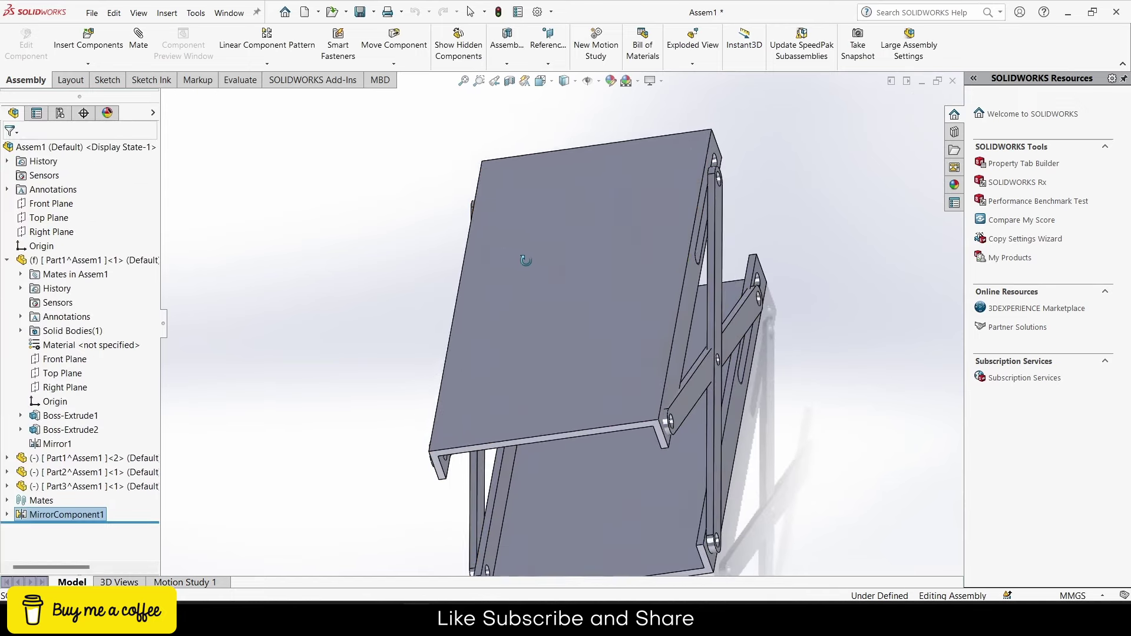
Step: Reopen MirrorComponent1 for editing and orbit to a top-down view
{"action": "right_click", "coordinate": [69, 516]}
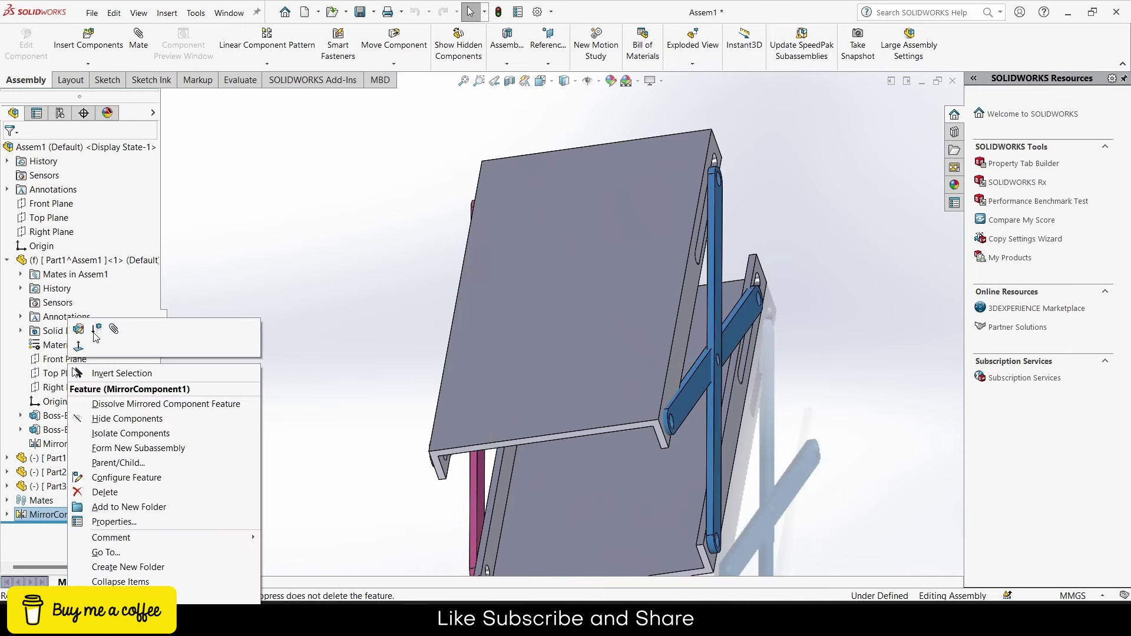
{"action": "left_click", "coordinate": [81, 330]}
{"action": "mouse_move", "coordinate": [498, 356]}
{"action": "middle_mouse_down"}
{"action": "mouse_move", "coordinate": [497, 232]}
{"action": "mouse_move", "coordinate": [504, 275]}
{"action": "mouse_move", "coordinate": [505, 260]}
{"action": "middle_mouse_up"}
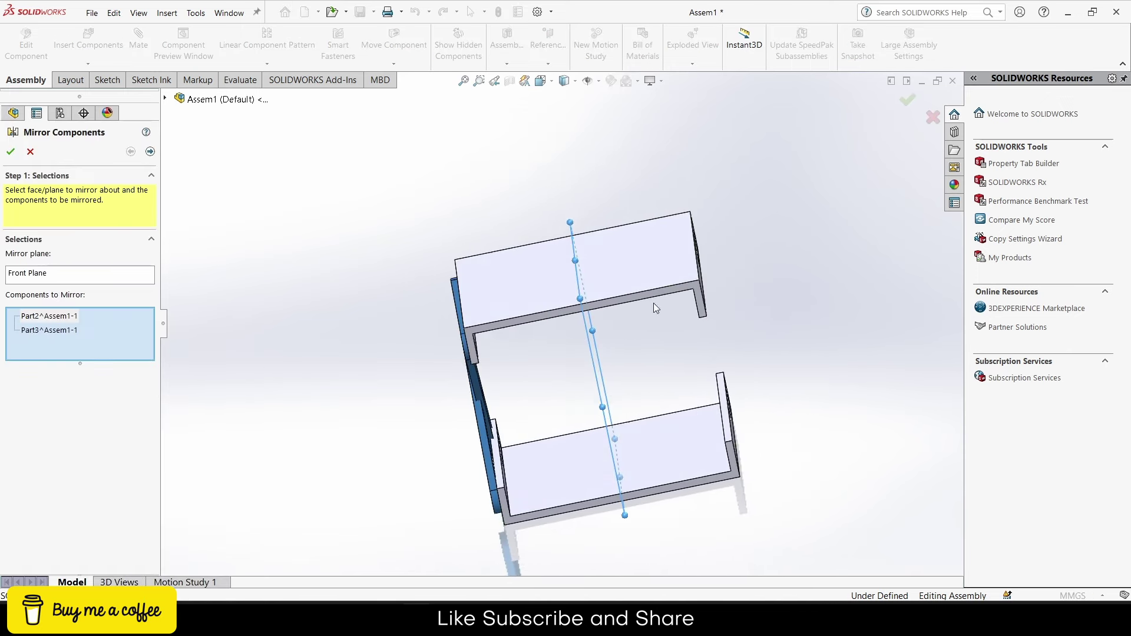
{"action": "middle_click_drag", "start_coordinate": [656, 307], "coordinate": [657, 291]}
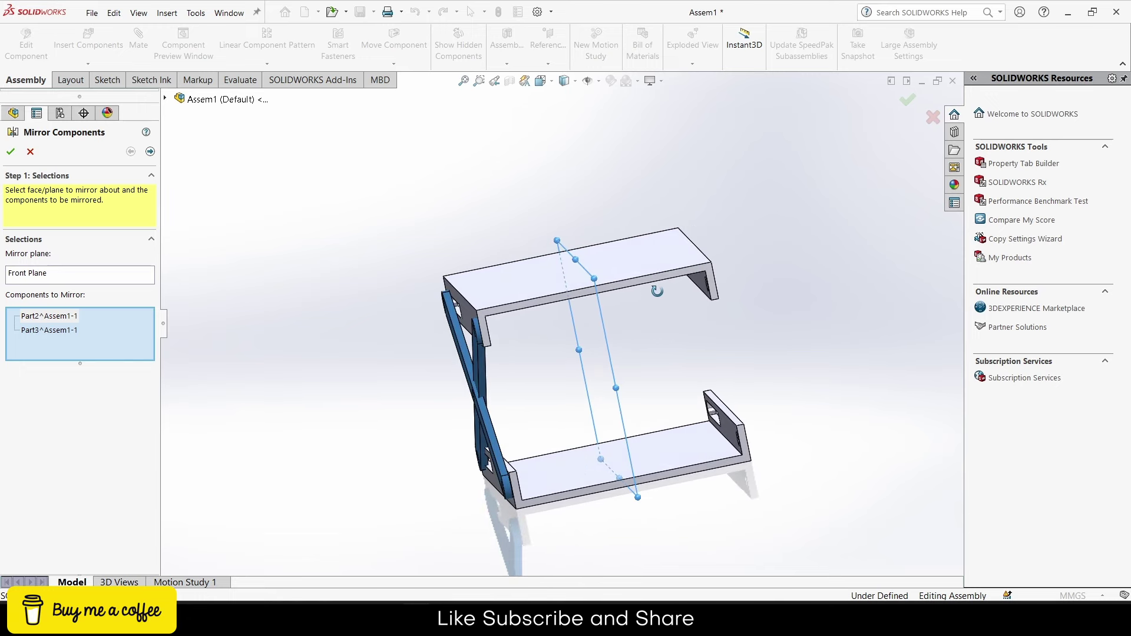
{"action": "middle_click_drag", "start_coordinate": [468, 297], "coordinate": [477, 272]}
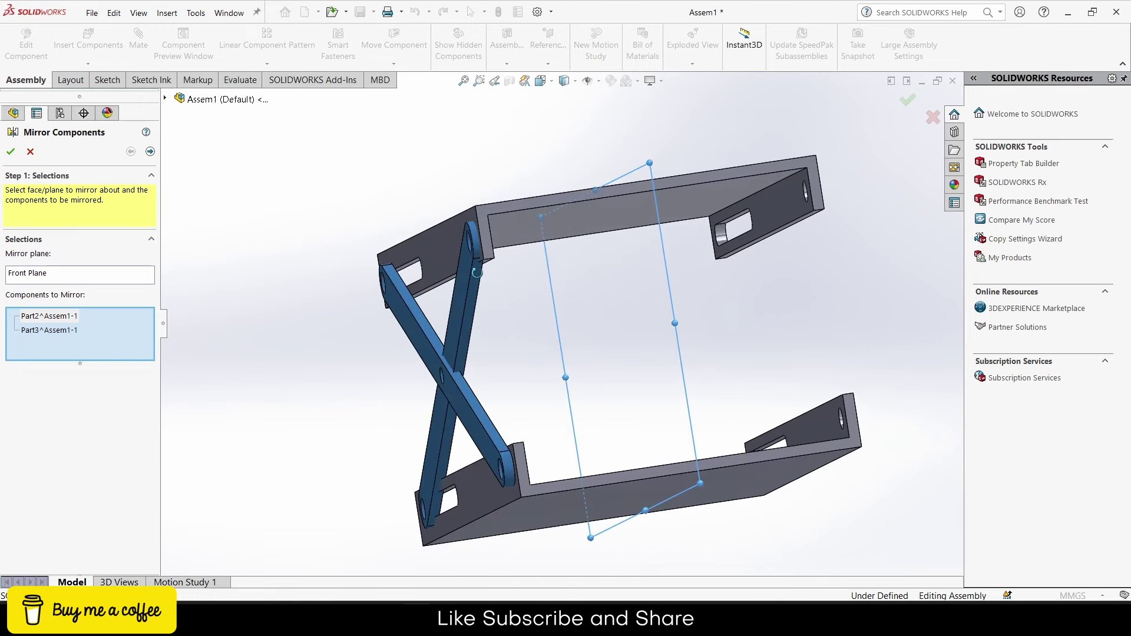
Step: Confirm the mirror, then add Coincident7 between faces of Part3 and Part2
{"action": "left_click", "coordinate": [10, 153]}
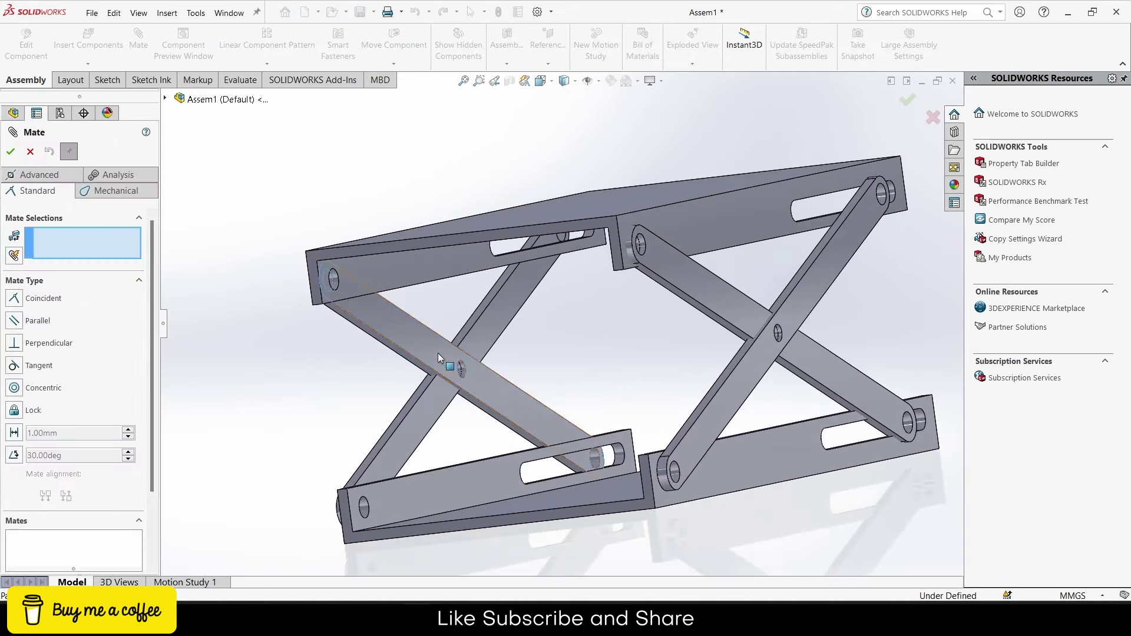
{"action": "left_click", "coordinate": [437, 352]}
{"action": "middle_click_drag", "start_coordinate": [437, 352], "coordinate": [514, 430]}
{"action": "left_click", "coordinate": [511, 430]}
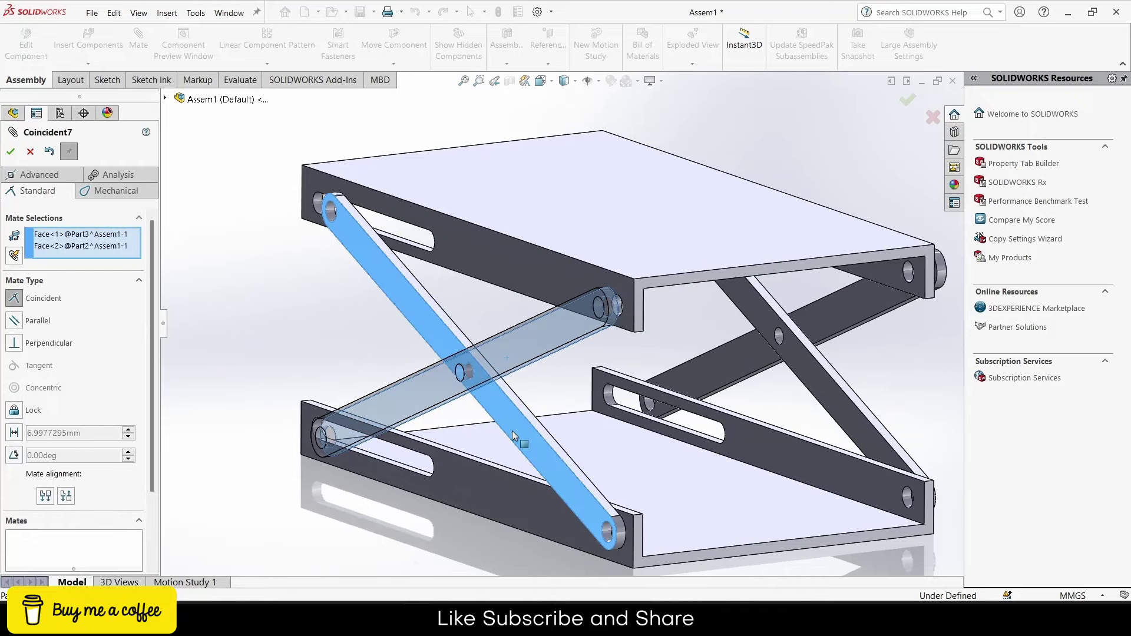
{"action": "left_click", "coordinate": [676, 451]}
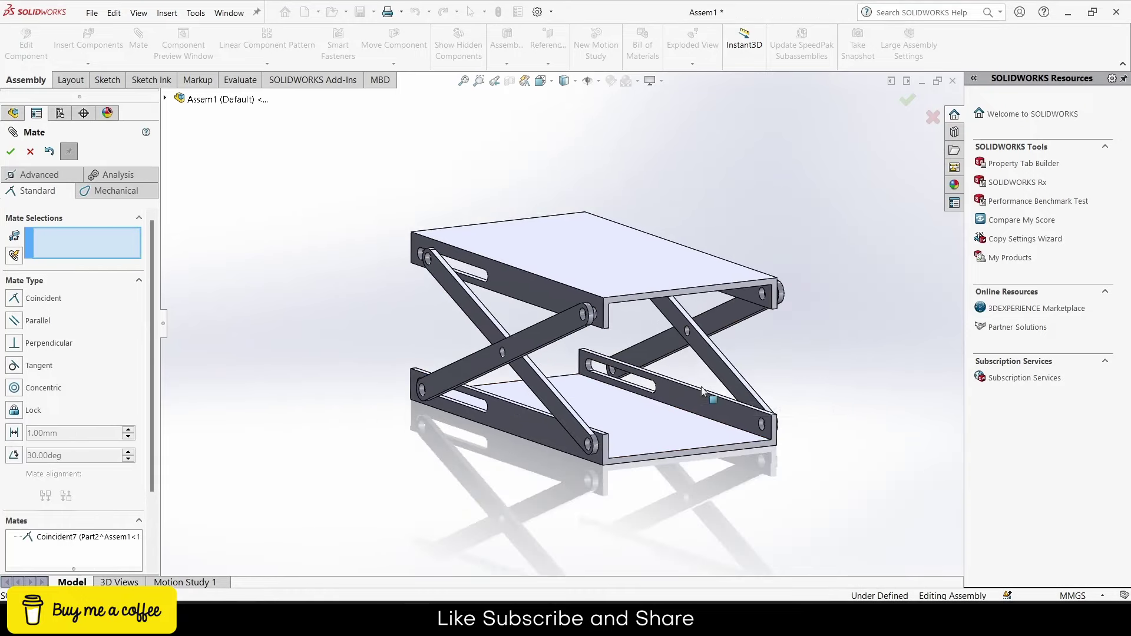
{"action": "mouse_move", "coordinate": [702, 391]}
{"action": "middle_mouse_down"}
{"action": "mouse_move", "coordinate": [639, 318]}
{"action": "mouse_move", "coordinate": [716, 309]}
{"action": "middle_mouse_up"}
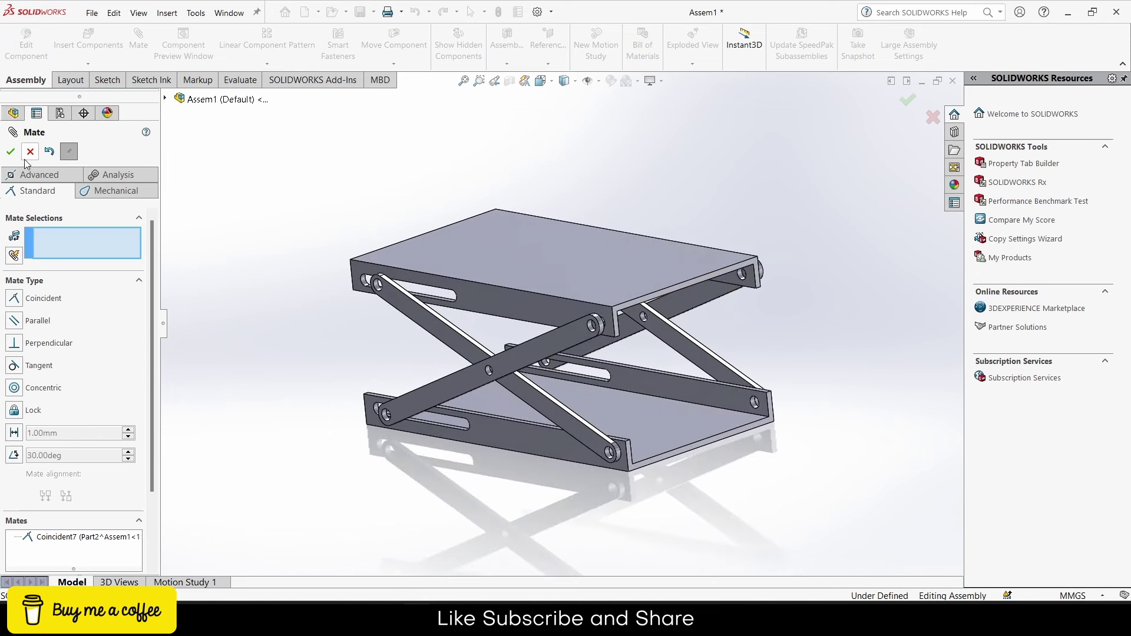
{"action": "left_click", "coordinate": [7, 153]}
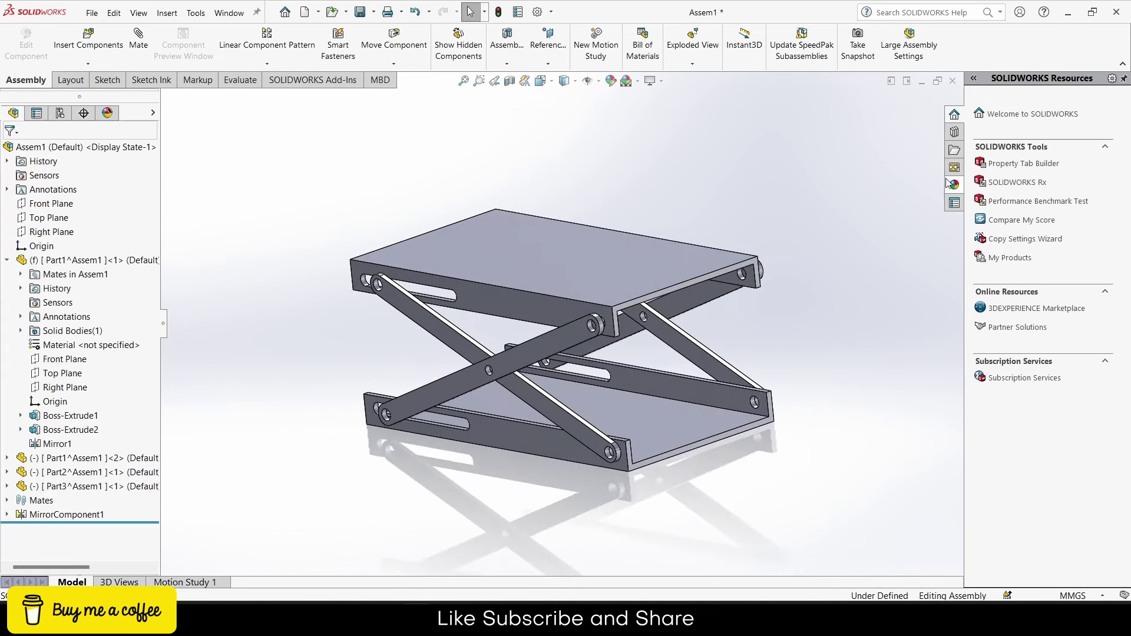
Step: Apply the Plain White scene and a polished gold appearance to the plates
{"action": "left_click", "coordinate": [638, 82]}
{"action": "left_click", "coordinate": [651, 113]}
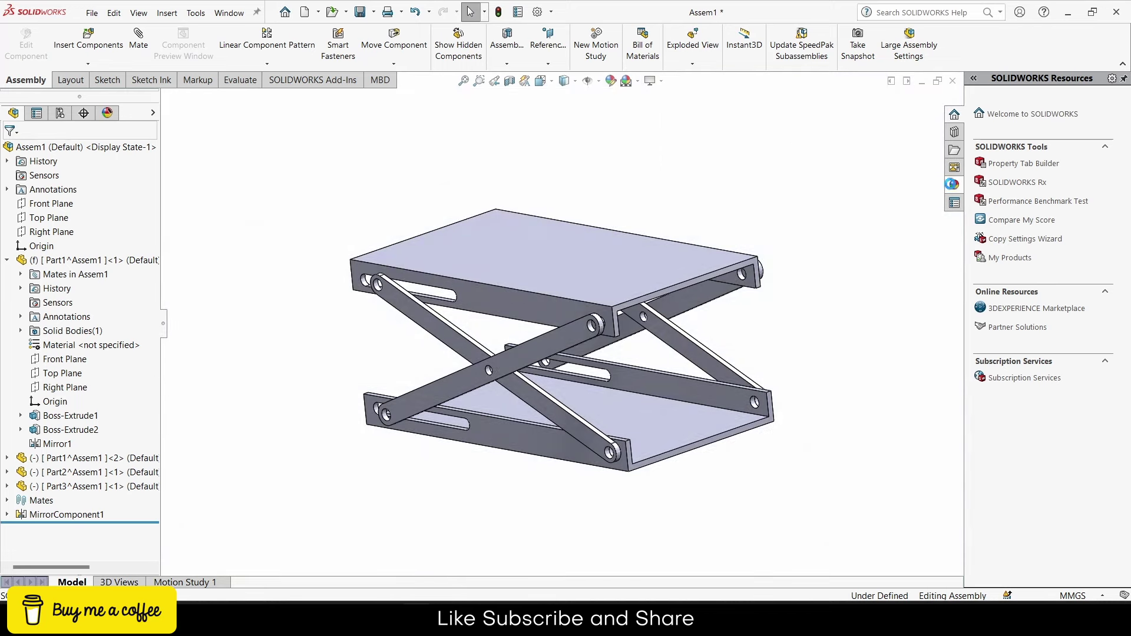
{"action": "left_click", "coordinate": [953, 185]}
{"action": "left_click", "coordinate": [974, 118]}
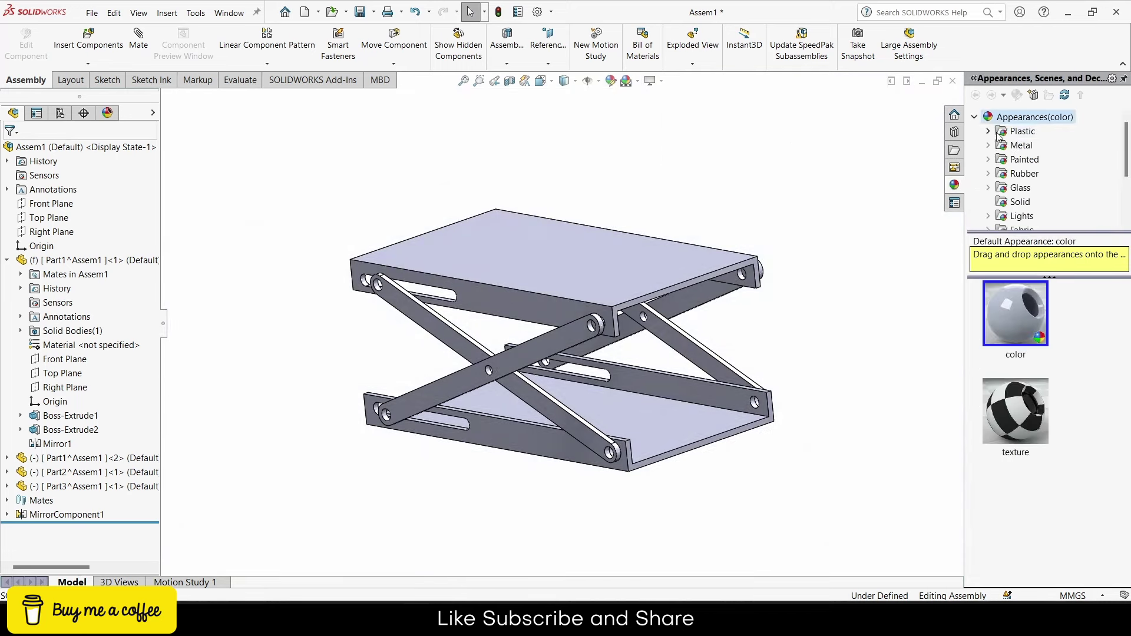
{"action": "left_click", "coordinate": [1021, 145]}
{"action": "scroll", "coordinate": [1049, 452], "scroll_direction": "down", "scroll_amount": 5}
{"action": "scroll", "coordinate": [1049, 452], "scroll_direction": "down", "scroll_amount": 2}
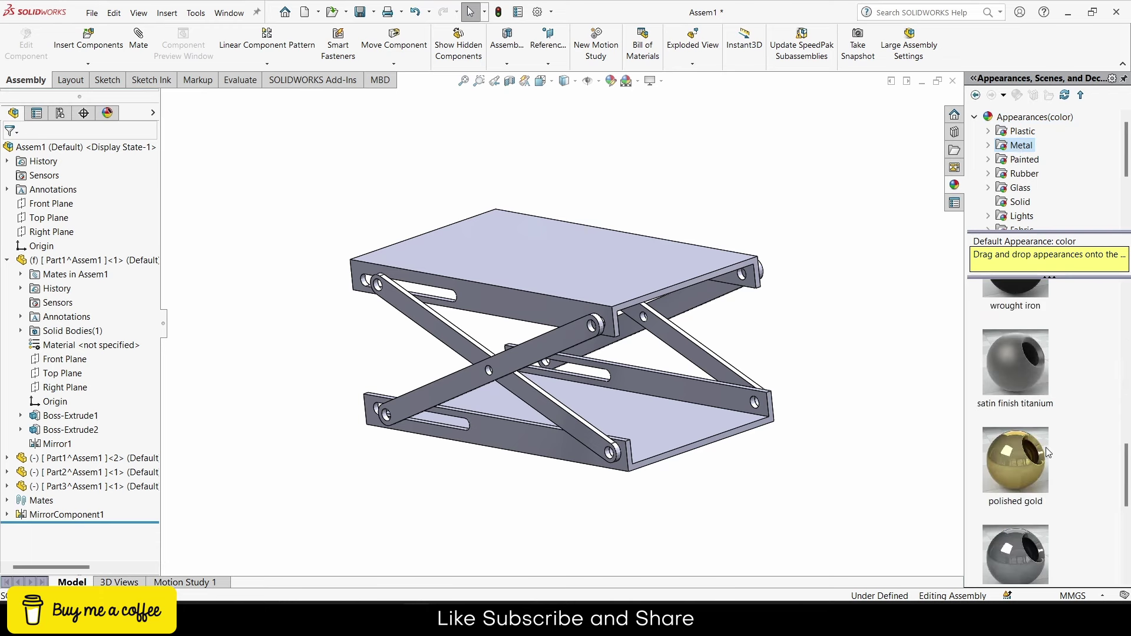
{"action": "left_click_drag", "start_coordinate": [1047, 452], "coordinate": [720, 429]}
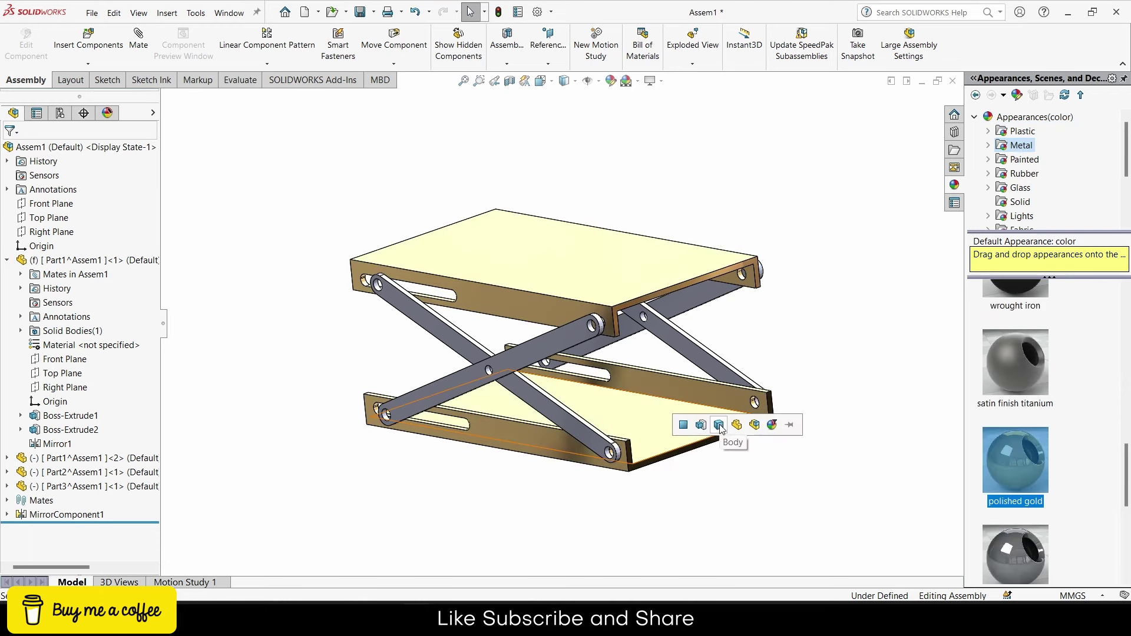
{"action": "left_click", "coordinate": [720, 428]}
{"action": "scroll", "coordinate": [1111, 394], "scroll_direction": "down", "scroll_amount": 2}
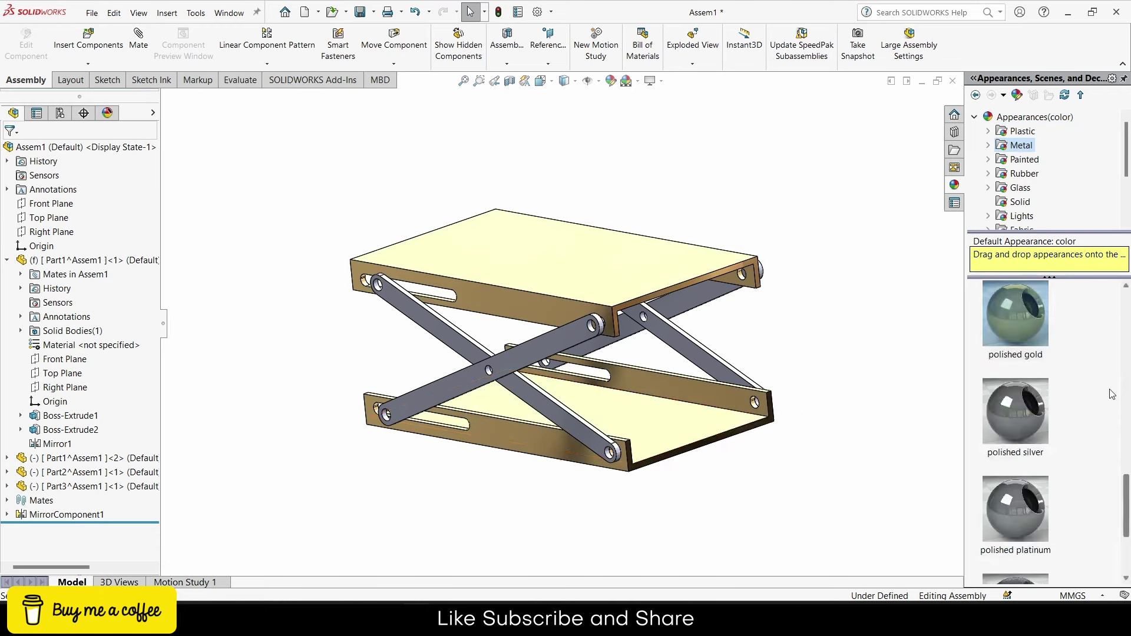
Step: Apply car paint gloss blue to the Part3 links and gloss red to the Part2 links
{"action": "left_click", "coordinate": [1007, 162]}
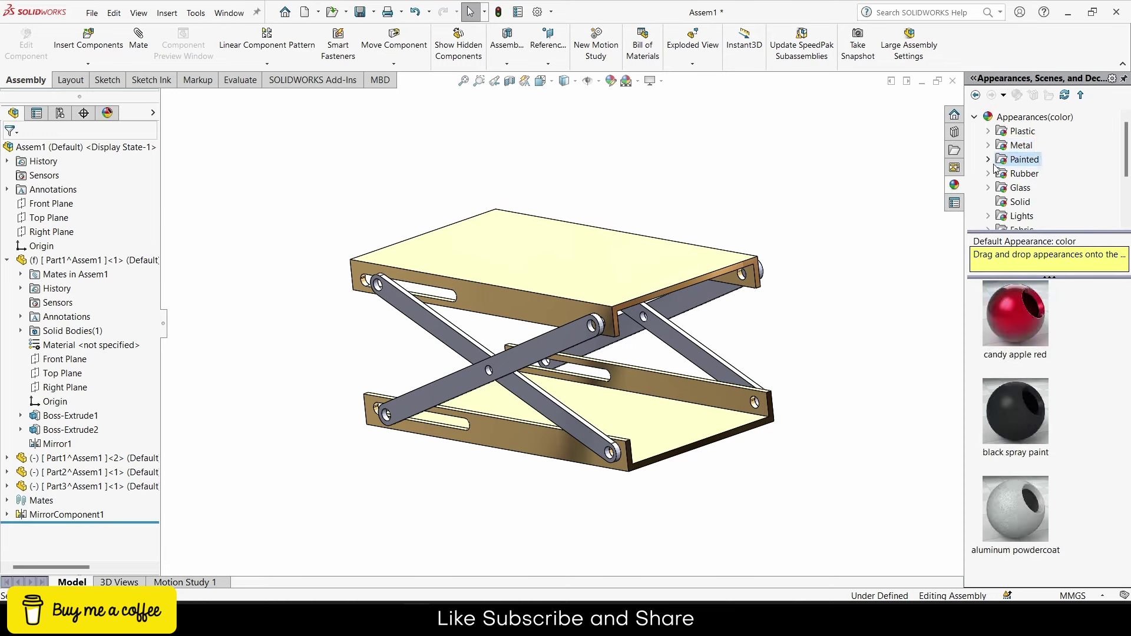
{"action": "left_click", "coordinate": [990, 160]}
{"action": "left_click", "coordinate": [1013, 173]}
{"action": "scroll", "coordinate": [1043, 377], "scroll_direction": "down", "scroll_amount": 3}
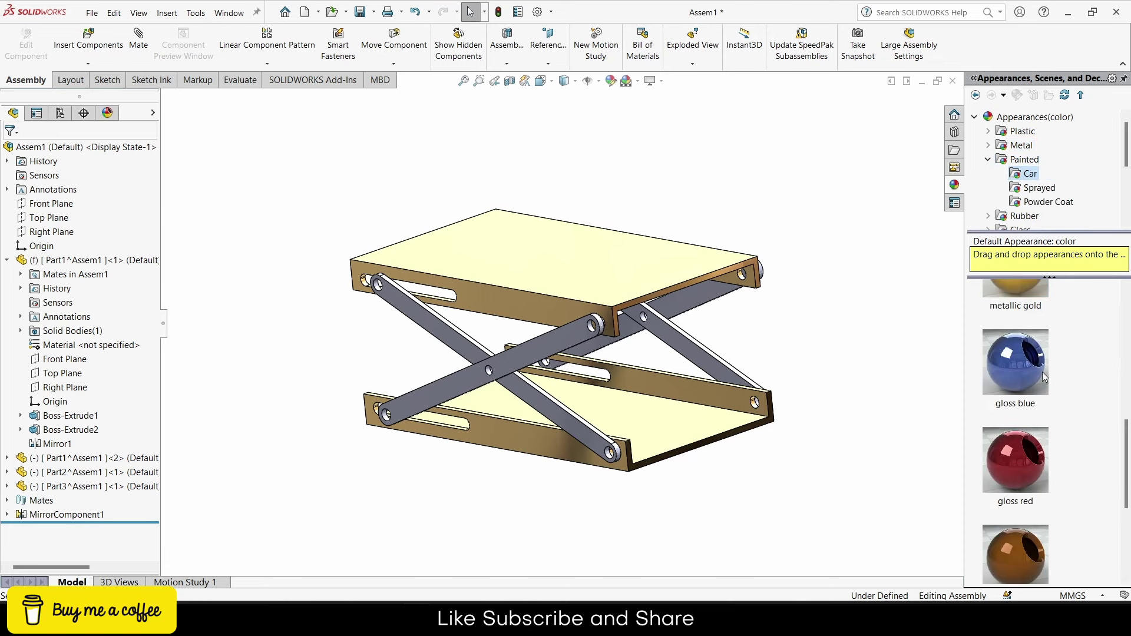
{"action": "left_click_drag", "start_coordinate": [1044, 378], "coordinate": [567, 346]}
{"action": "left_click", "coordinate": [577, 344]}
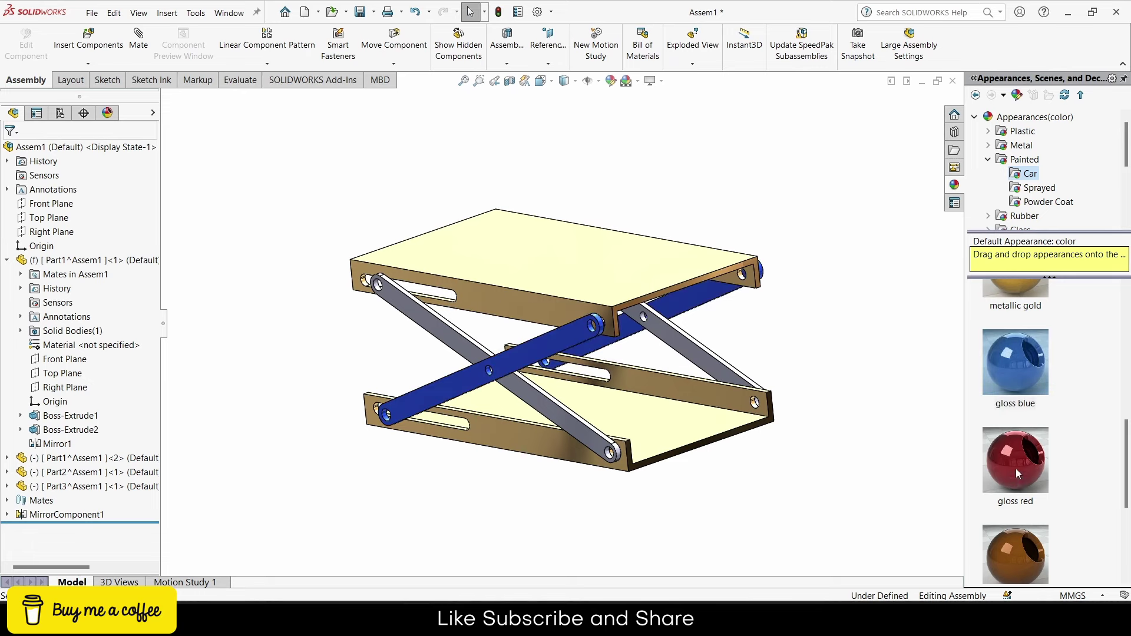
{"action": "left_click_drag", "start_coordinate": [1019, 473], "coordinate": [543, 409]}
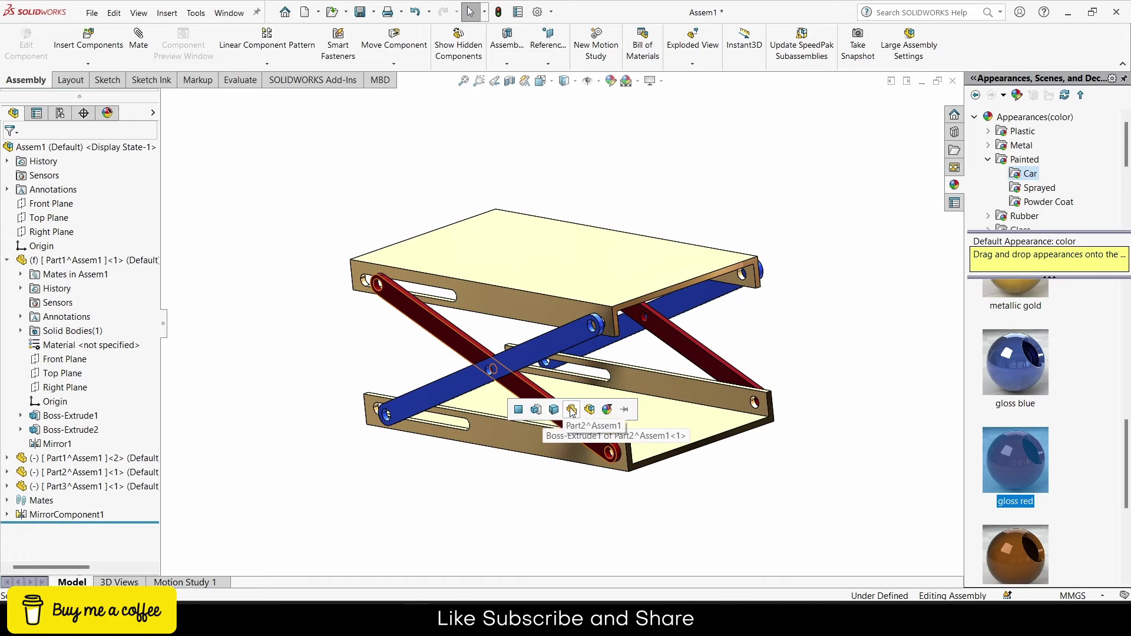
{"action": "left_click", "coordinate": [572, 409]}
{"action": "middle_click_drag", "start_coordinate": [638, 487], "coordinate": [611, 423]}
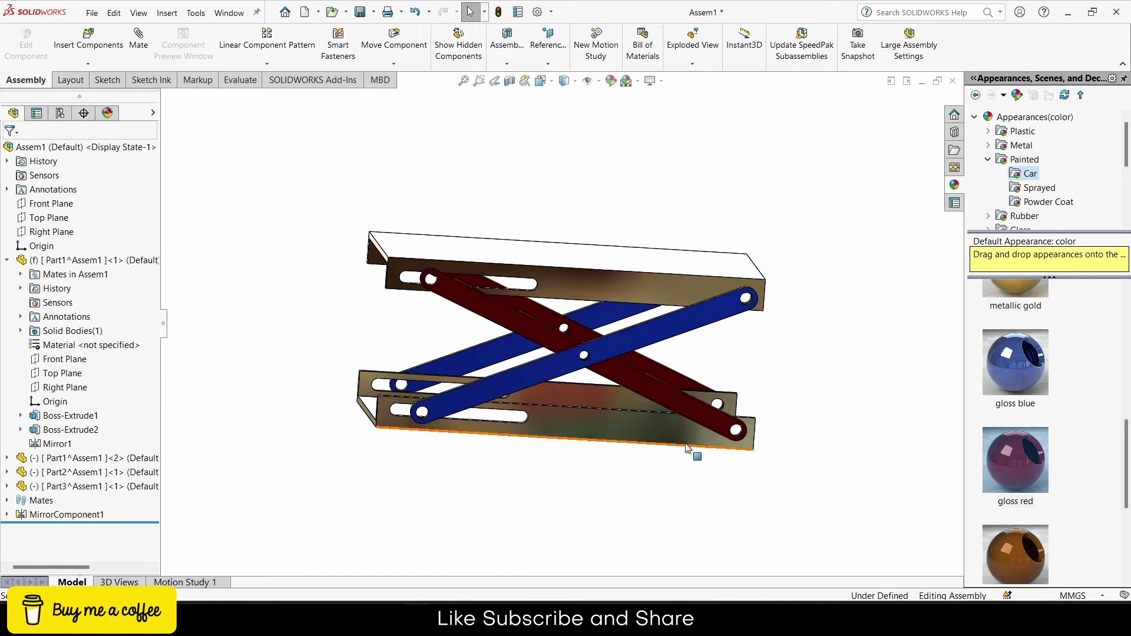
Step: Swing the red crossing link upward, viewed normal to the bottom plate, to raise the lift
{"action": "left_click", "coordinate": [611, 422]}
{"action": "key", "text": "ctrl+8"}
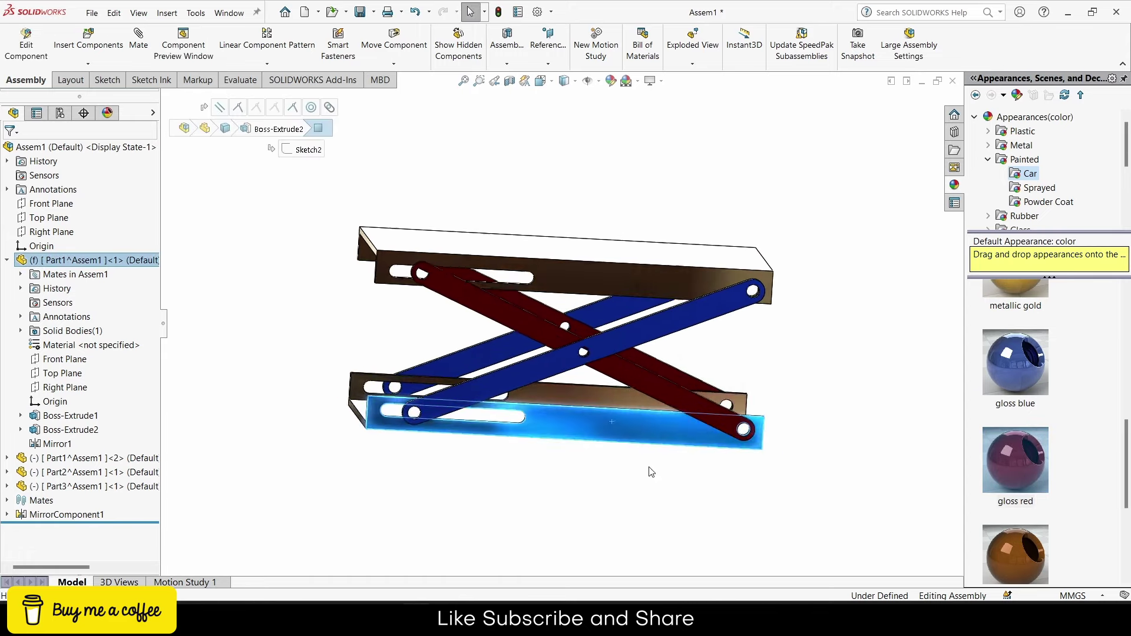
{"action": "left_click", "coordinate": [886, 320]}
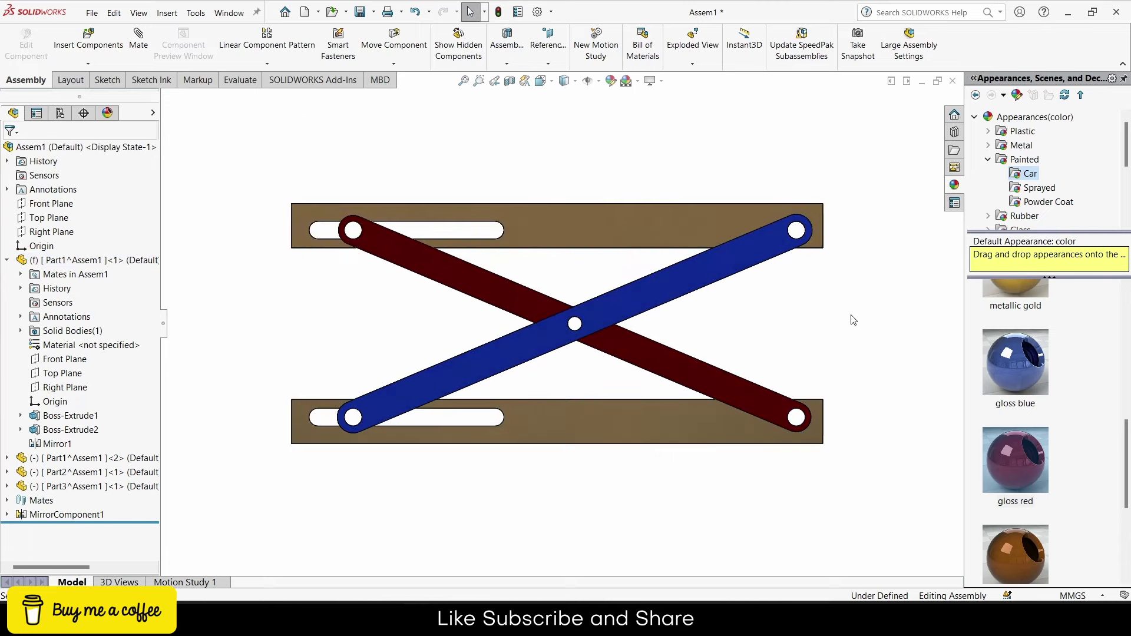
{"action": "middle_click_drag", "start_coordinate": [854, 320], "coordinate": [612, 339]}
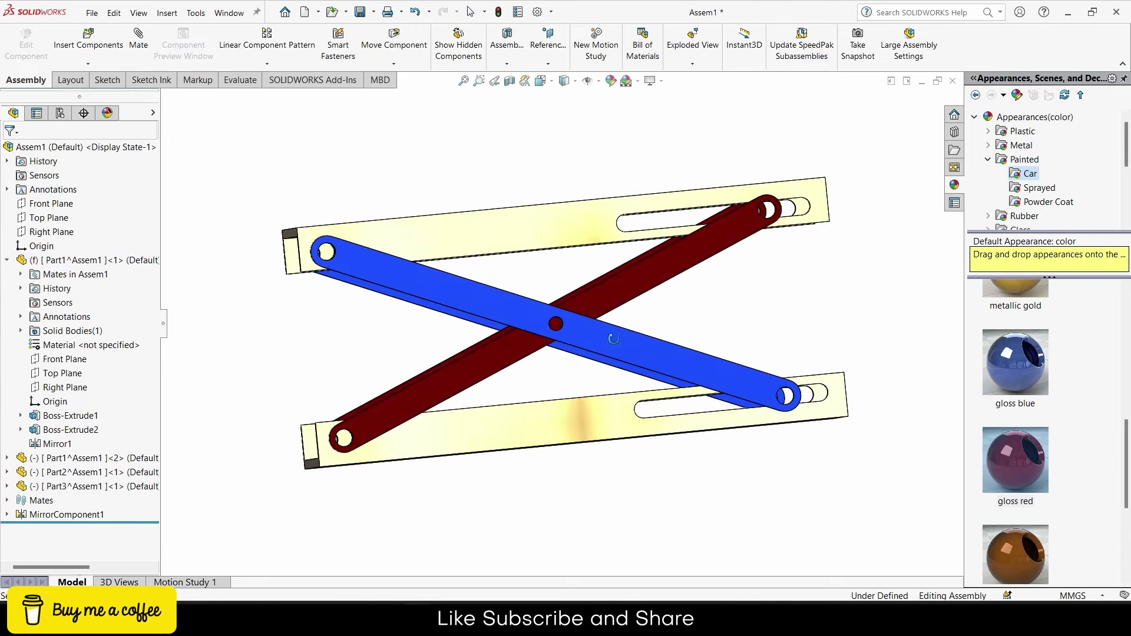
{"action": "left_click", "coordinate": [581, 415]}
{"action": "key", "text": "ctrl+8"}
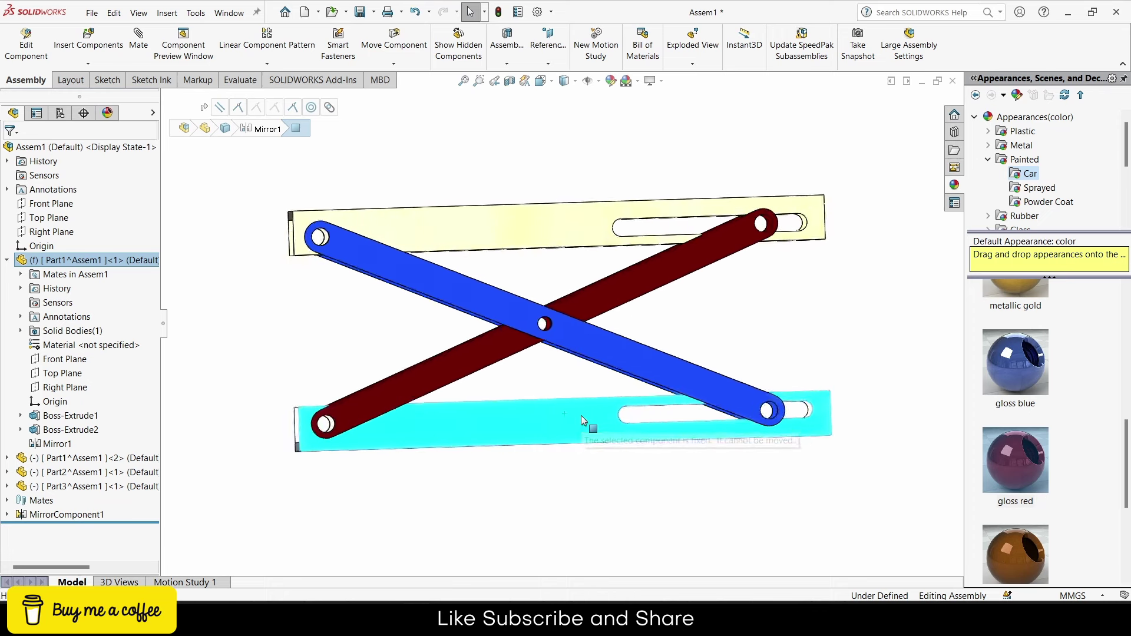
{"action": "left_click", "coordinate": [759, 325]}
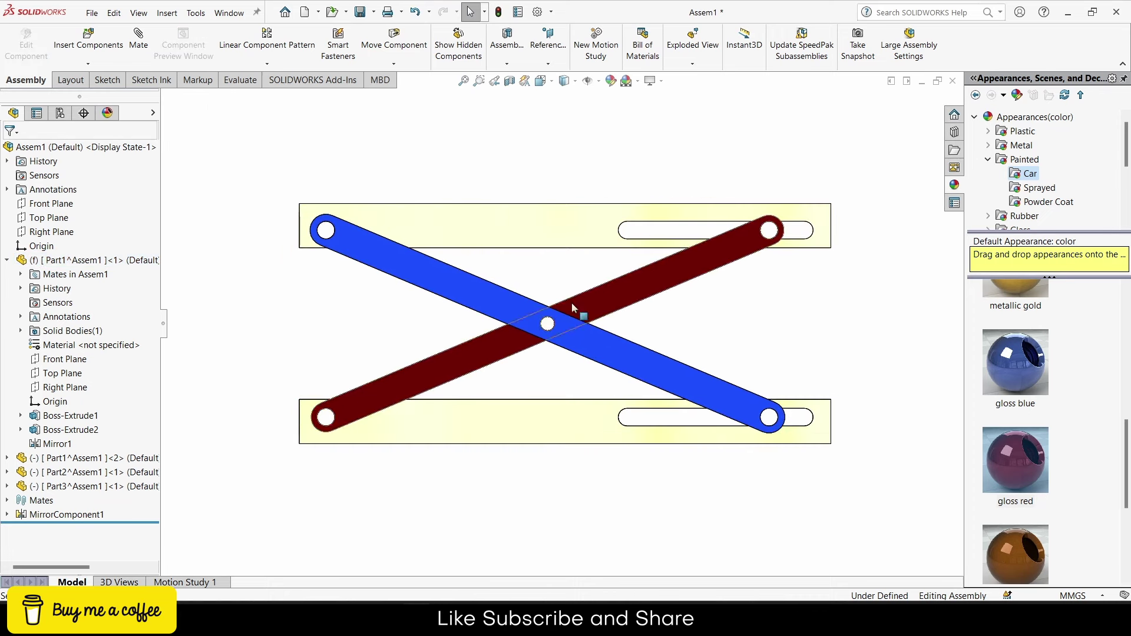
{"action": "scroll", "coordinate": [660, 279], "scroll_direction": "up", "scroll_amount": 1}
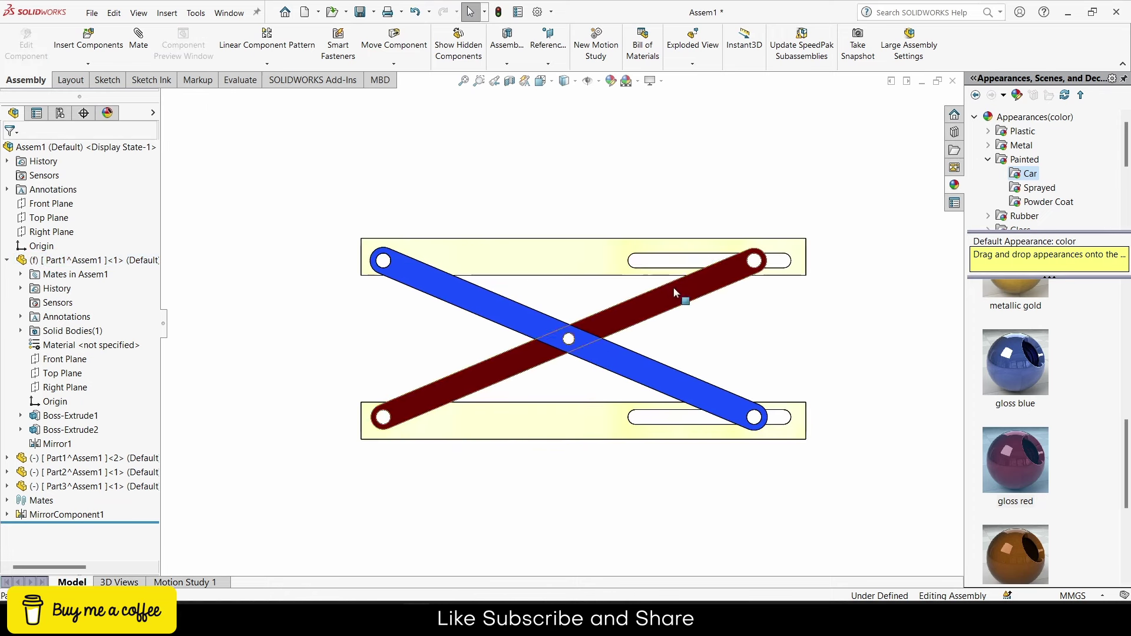
{"action": "left_click_drag", "start_coordinate": [674, 287], "coordinate": [615, 214]}
{"action": "key", "text": "f"}
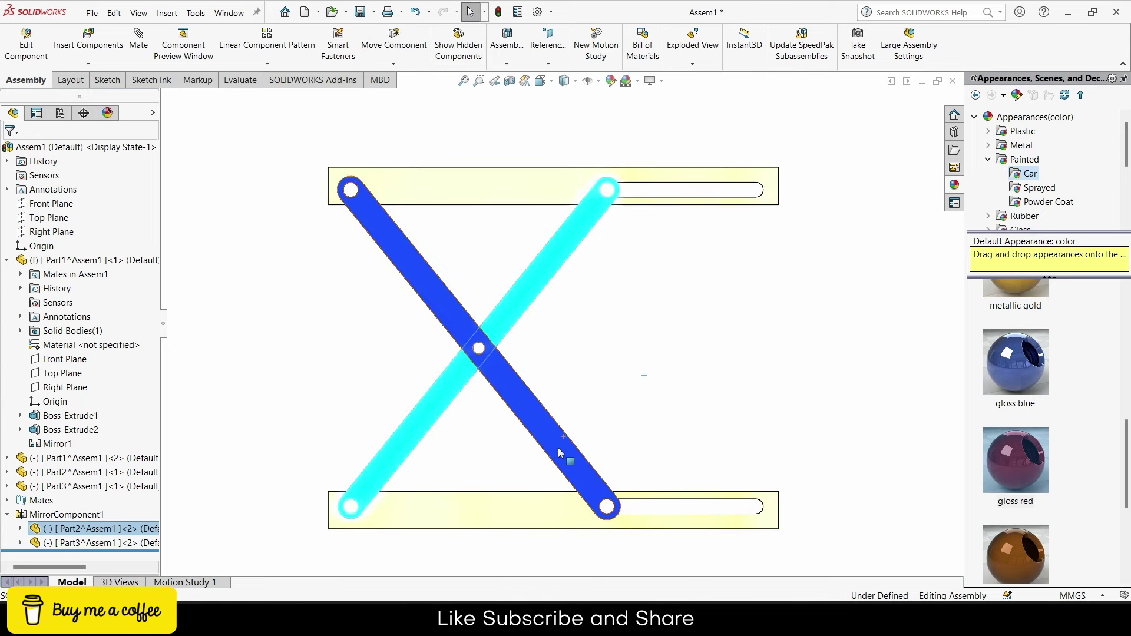
{"action": "key", "text": "Escape"}
Step: In Motion Study 1, keyframe the top plate lowered later on and calculate the collapse
{"action": "left_click", "coordinate": [194, 582]}
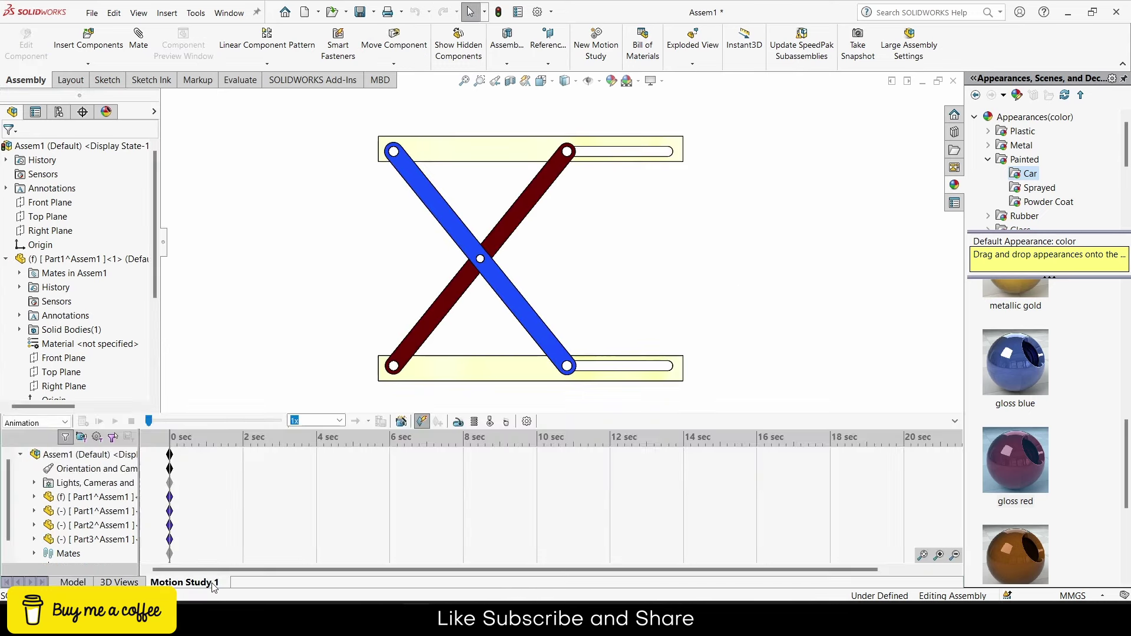
{"action": "left_click_drag", "start_coordinate": [170, 441], "coordinate": [242, 444]}
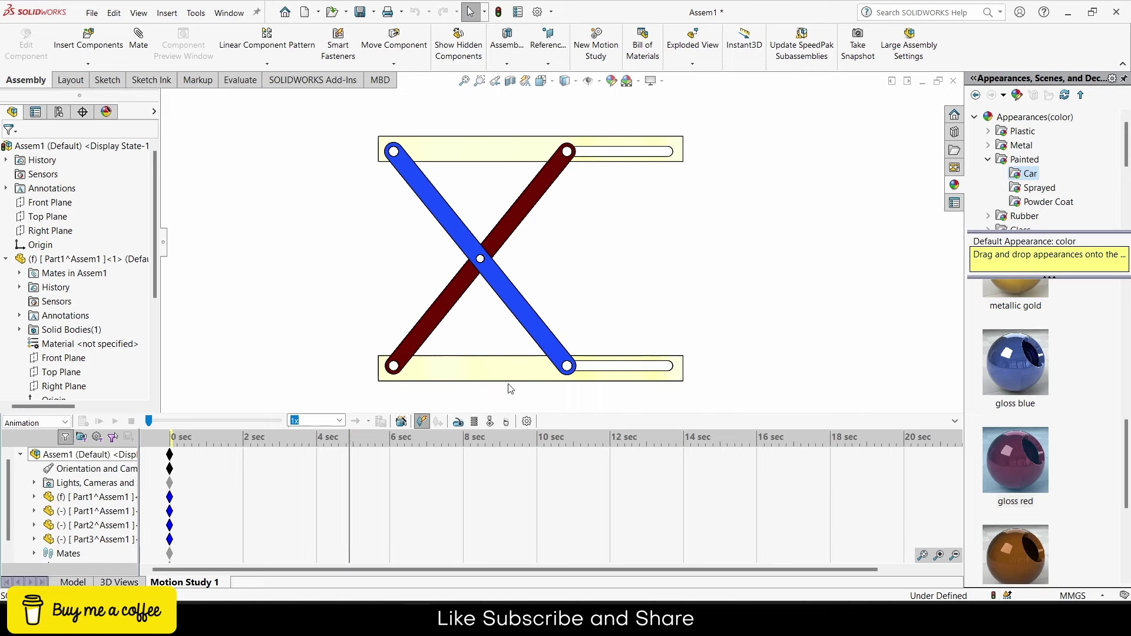
{"action": "left_click_drag", "start_coordinate": [538, 152], "coordinate": [534, 350]}
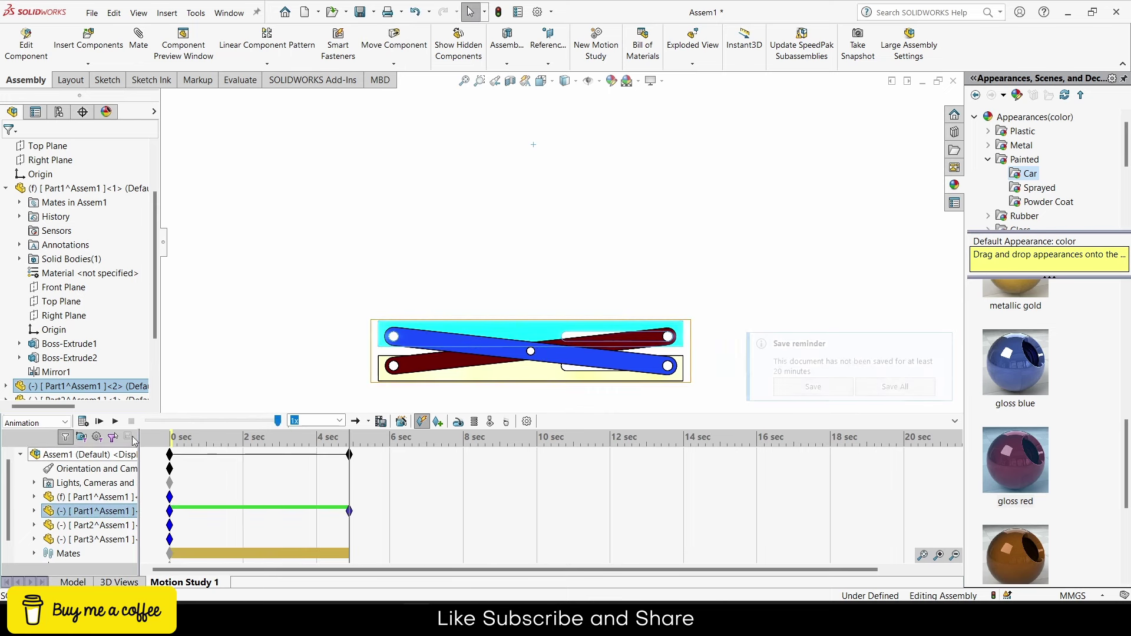
{"action": "left_click", "coordinate": [89, 422]}
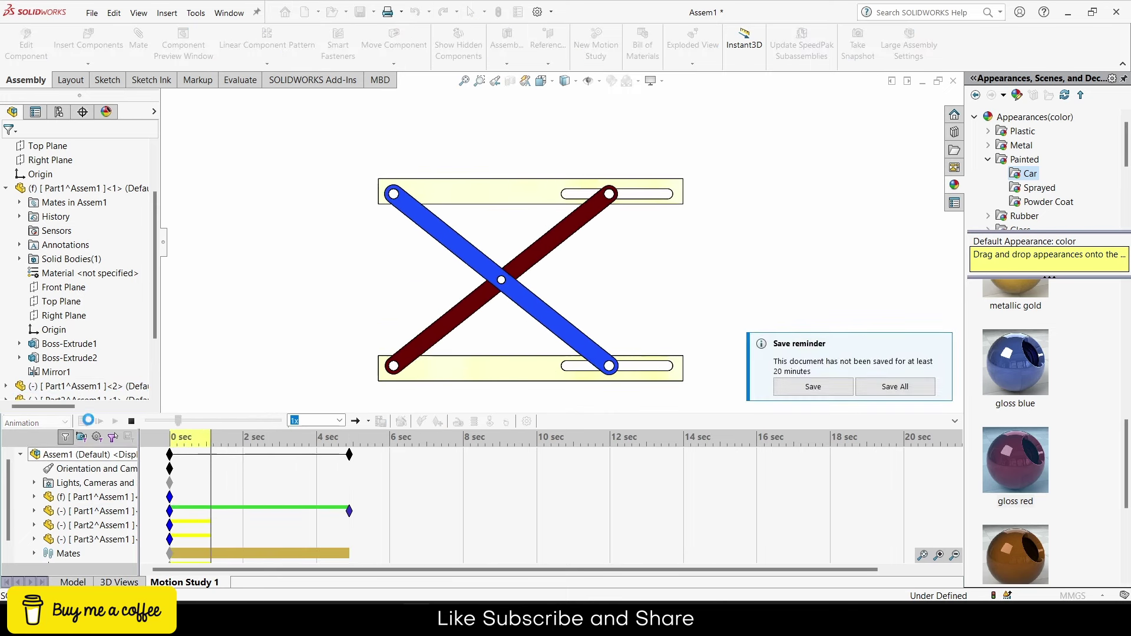
{"action": "left_click", "coordinate": [945, 346]}
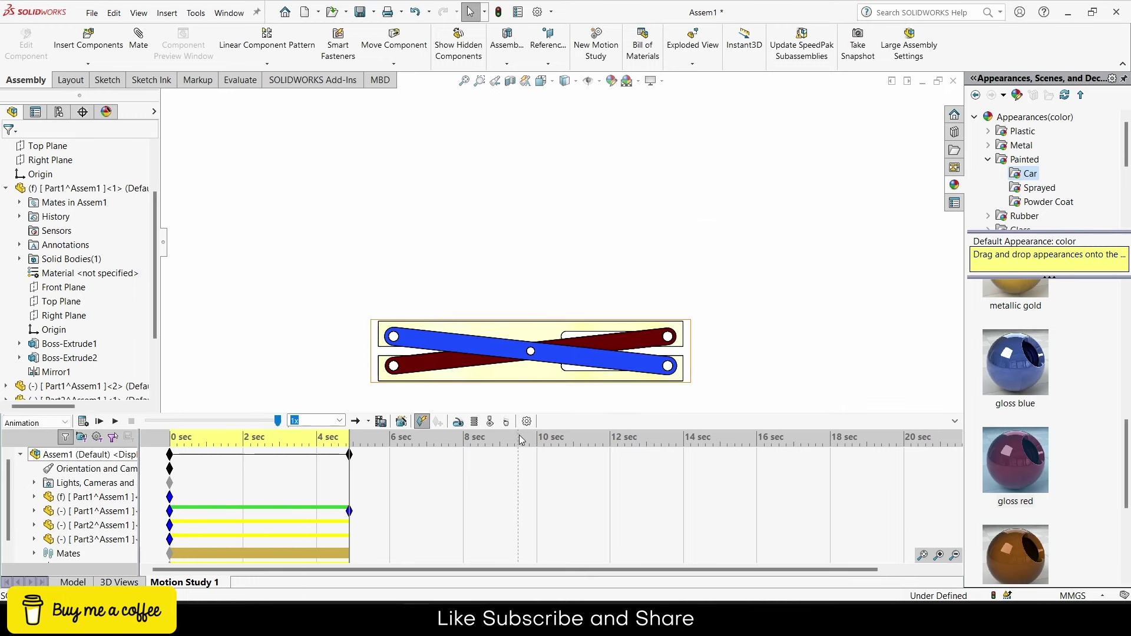
Step: Confirm the Motion Study 1 properties and replay the animation from the start
{"action": "left_click", "coordinate": [527, 422]}
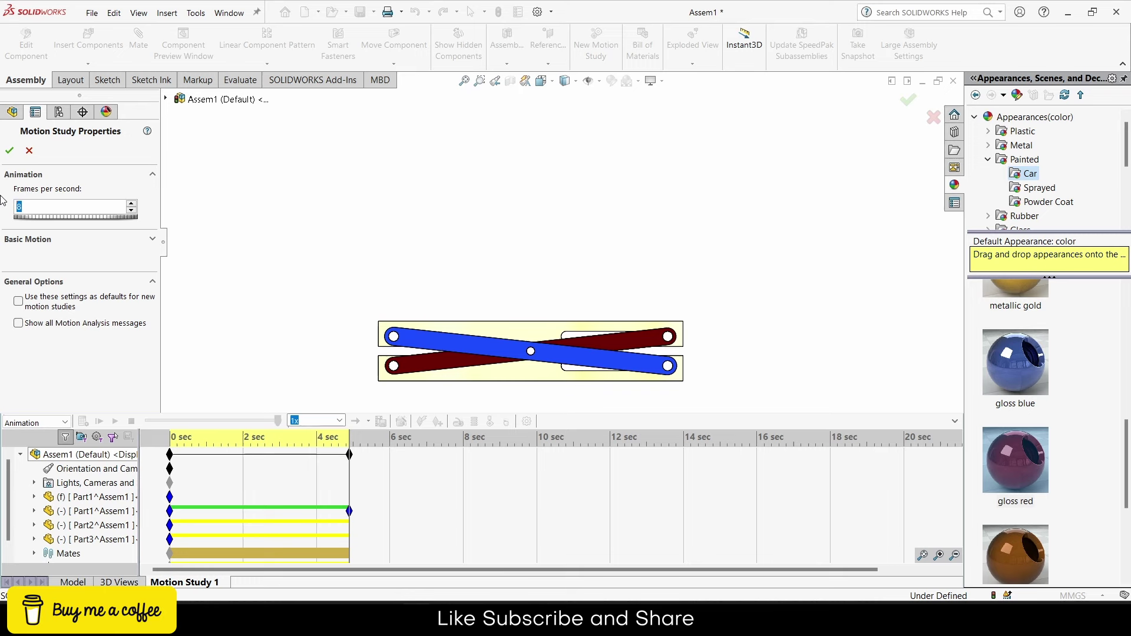
{"action": "left_click", "coordinate": [10, 151]}
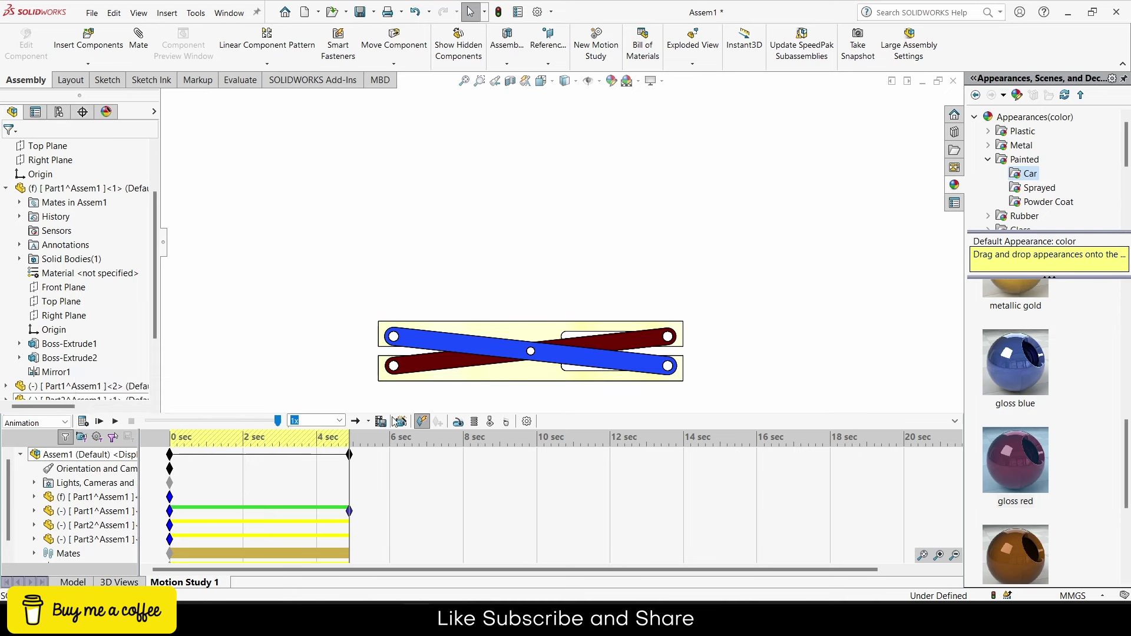
{"action": "left_click", "coordinate": [85, 421]}
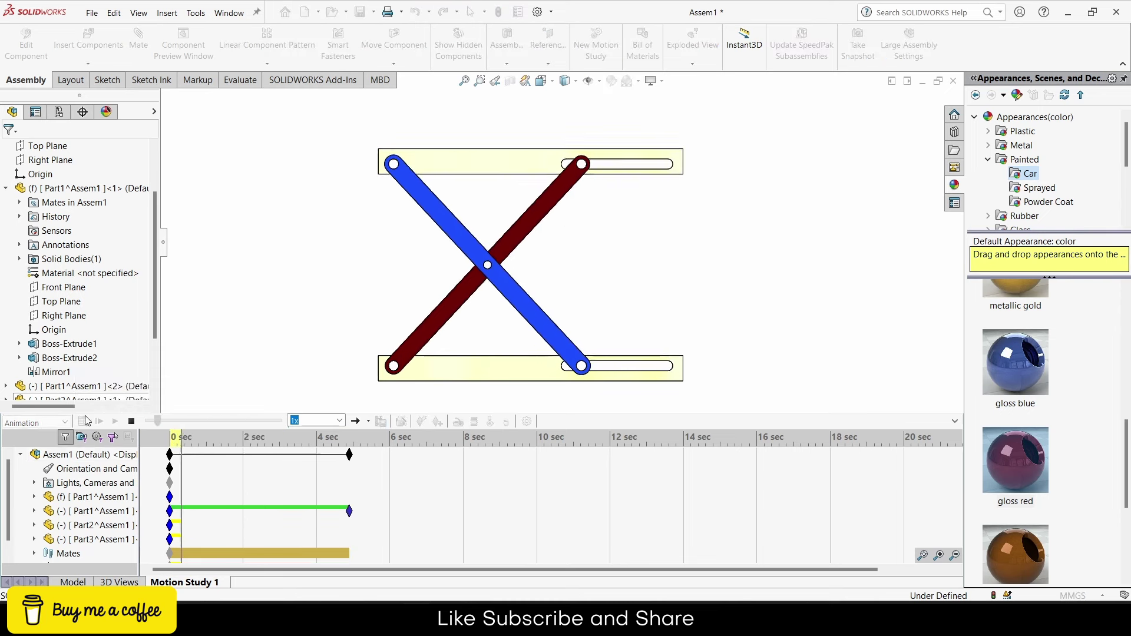